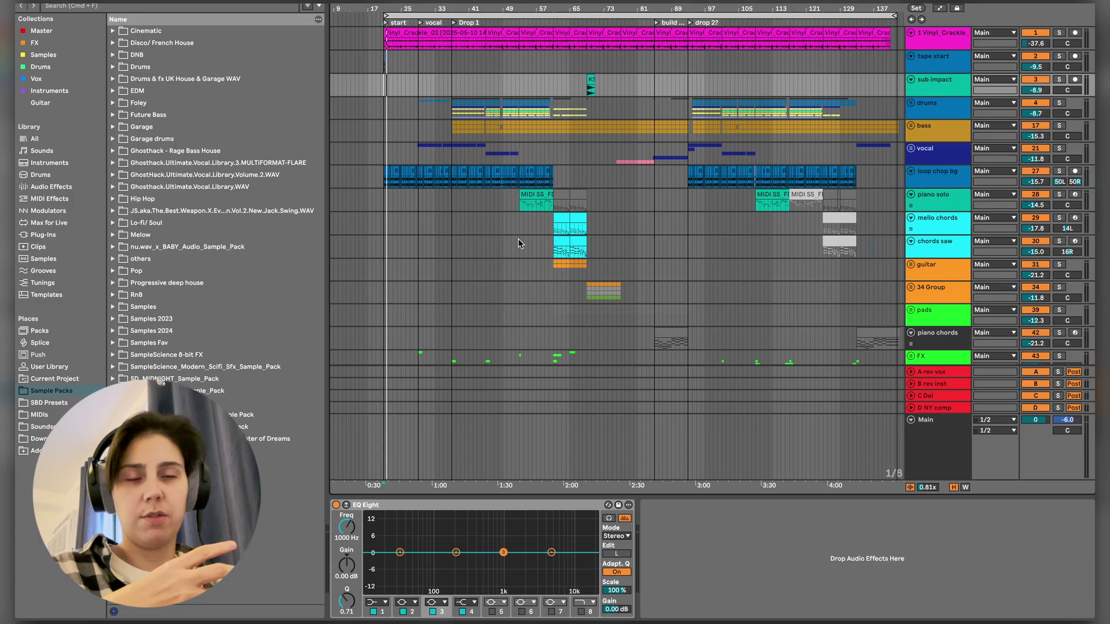
- Unfold the vocal group and play it soloed from the vocal marker toward Drop 1
{"action": "left_click_drag", "start_coordinate": [419, 9], "coordinate": [426, 5]}
{"action": "left_click", "coordinate": [921, 153]}
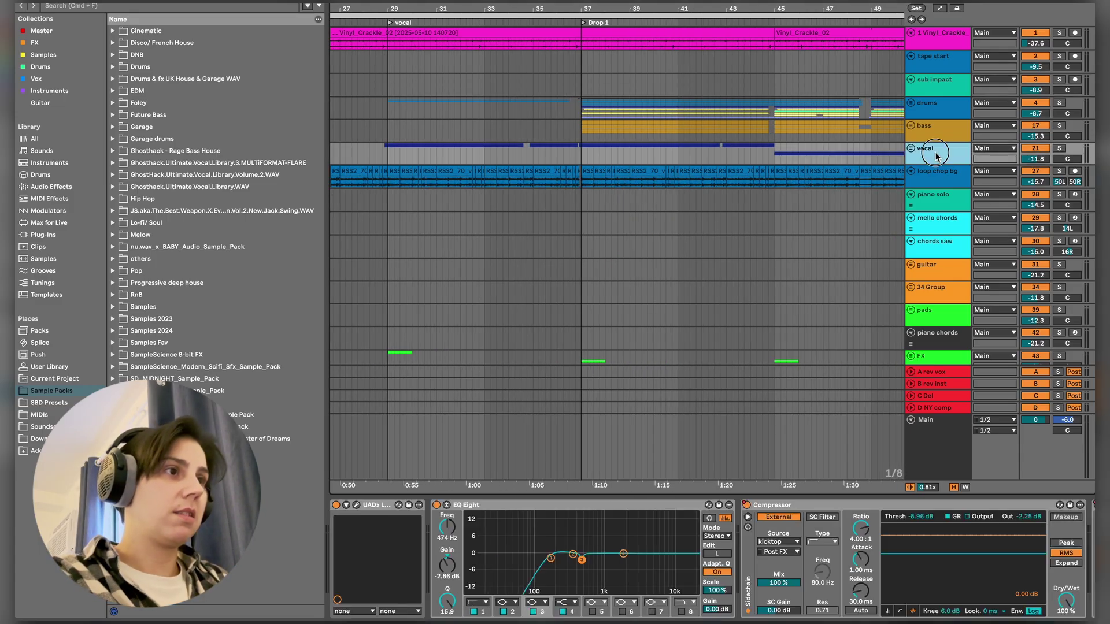
{"action": "left_click", "coordinate": [911, 148]}
{"action": "left_click", "coordinate": [427, 182]}
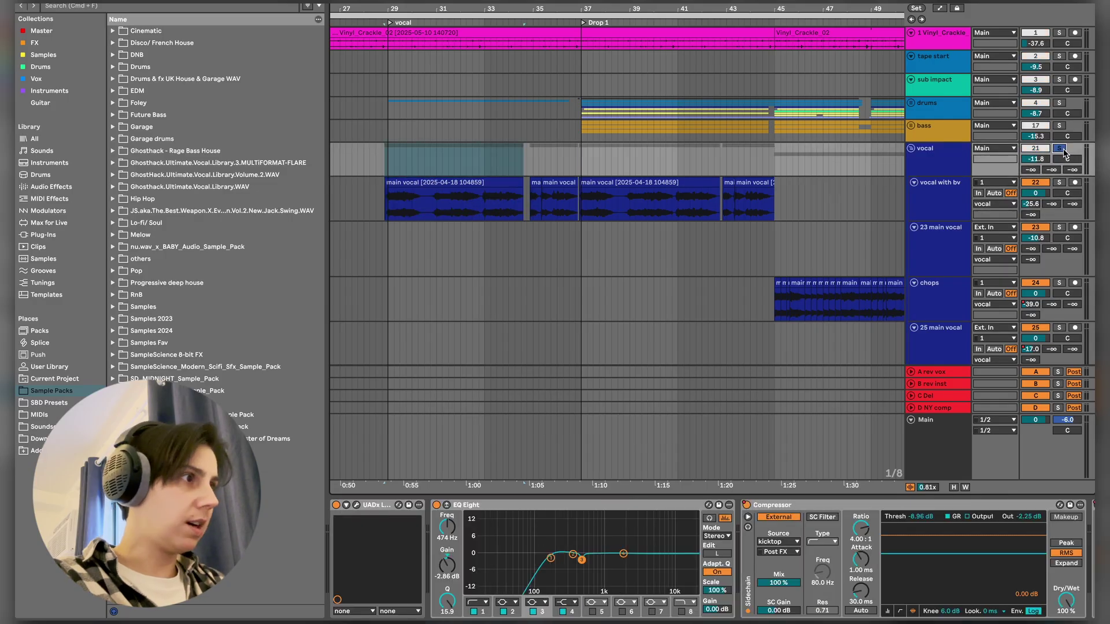
{"action": "key", "text": "space"}
{"action": "left_click", "coordinate": [1059, 148]}
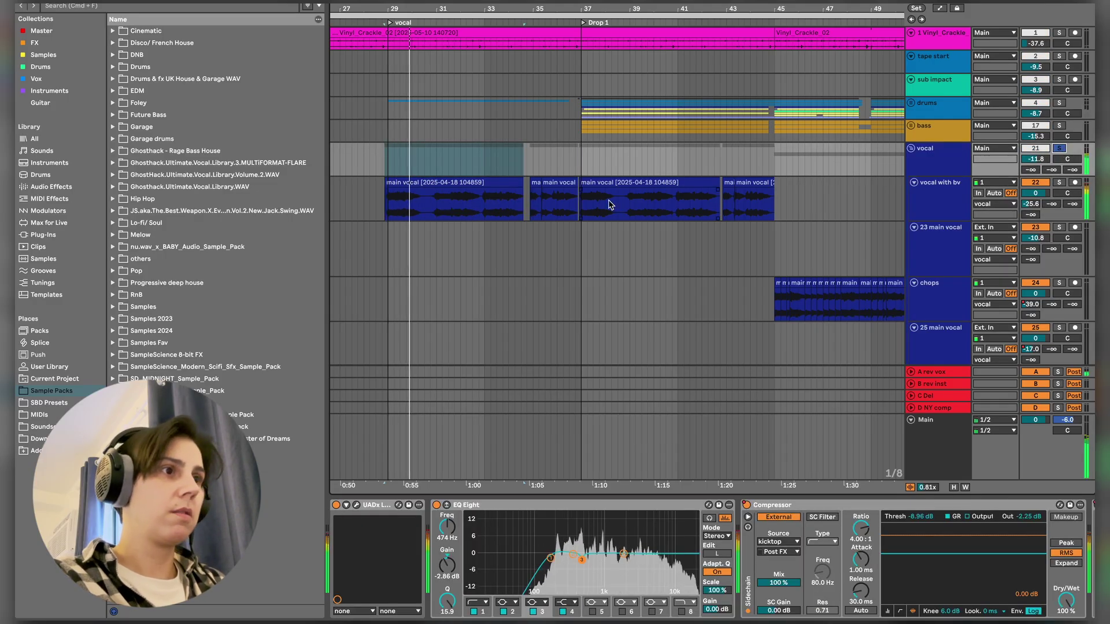
{"action": "scroll", "coordinate": [608, 199], "scroll_direction": "down", "scroll_amount": 3}
{"action": "scroll", "coordinate": [609, 198], "scroll_direction": "up", "scroll_amount": 3}
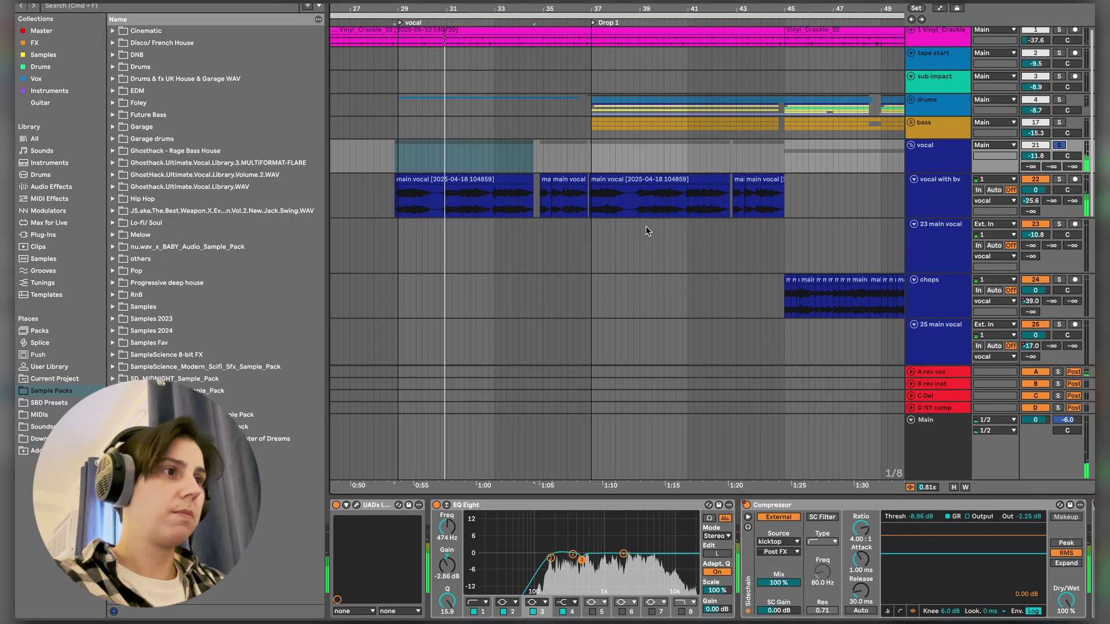
{"action": "scroll", "coordinate": [685, 217], "scroll_direction": "right", "scroll_amount": 2}
{"action": "scroll", "coordinate": [686, 219], "scroll_direction": "right", "scroll_amount": 1}
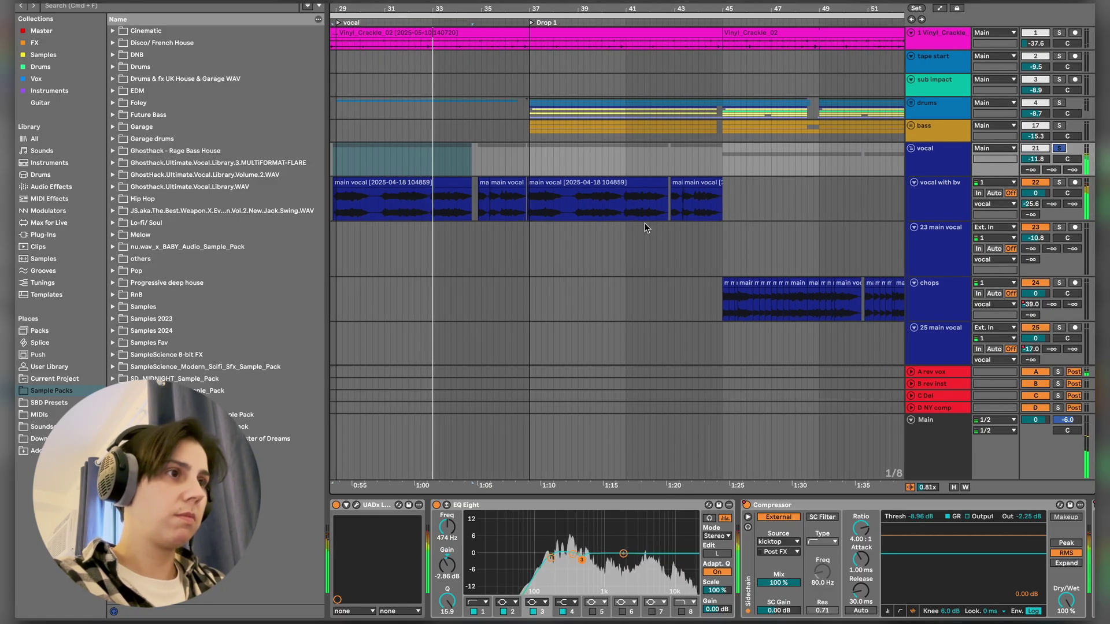
- Play the clips on the chops track from bar 45 with the vocal group soloed
{"action": "scroll", "coordinate": [647, 228], "scroll_direction": "right", "scroll_amount": 10}
{"action": "scroll", "coordinate": [580, 237], "scroll_direction": "down", "scroll_amount": 2}
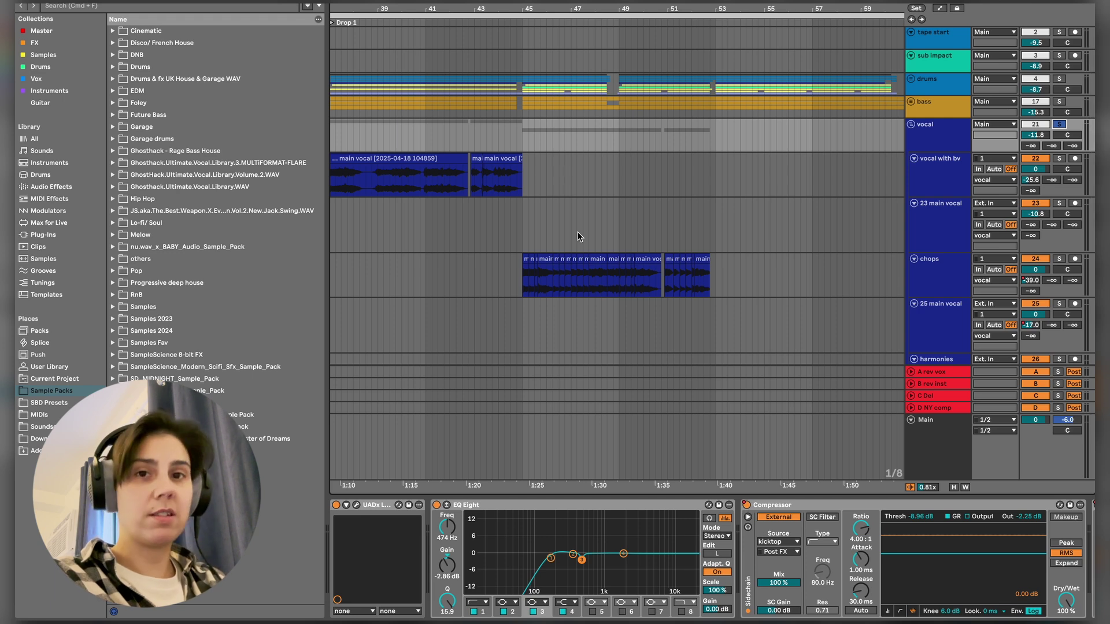
{"action": "scroll", "coordinate": [578, 231], "scroll_direction": "down", "scroll_amount": 2}
{"action": "scroll", "coordinate": [577, 231], "scroll_direction": "right", "scroll_amount": 3}
{"action": "left_click", "coordinate": [488, 224]}
{"action": "left_click", "coordinate": [493, 225]}
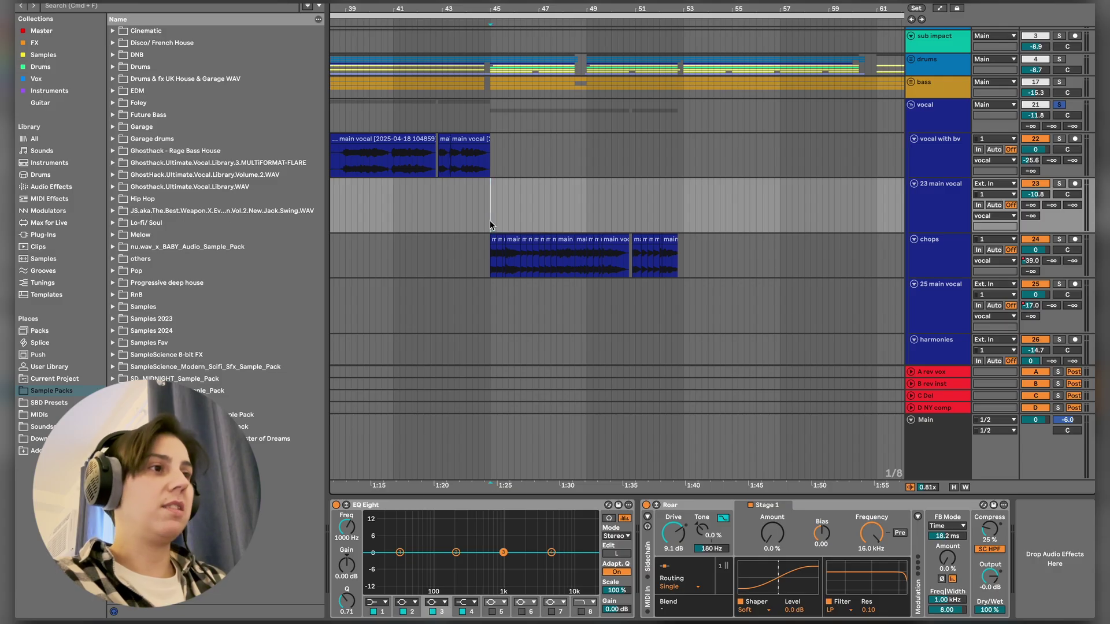
{"action": "key", "text": "space"}
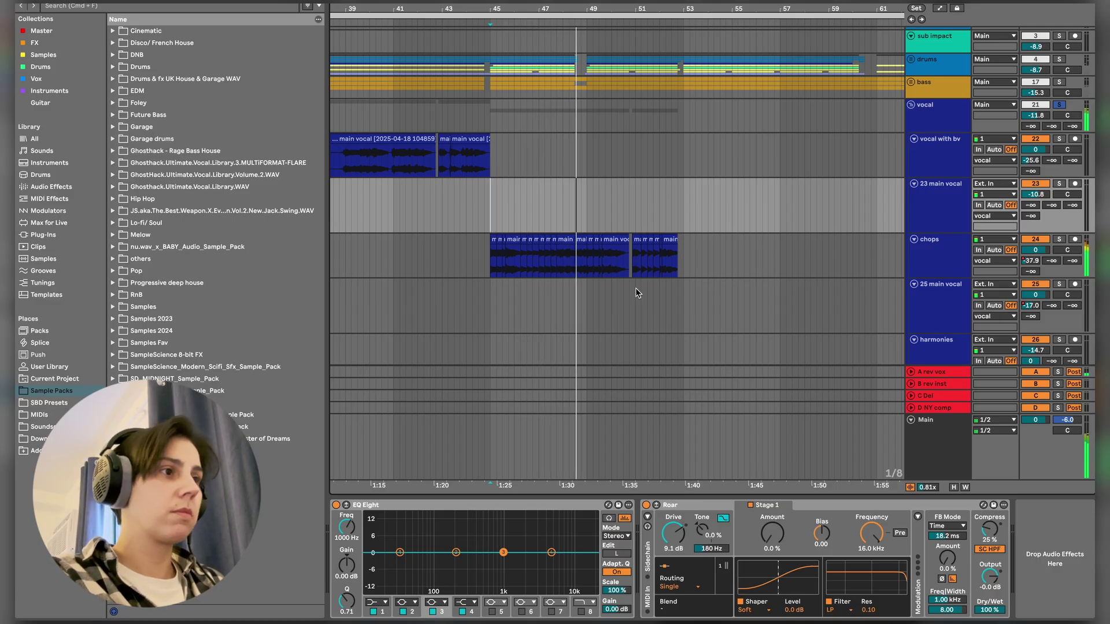
{"action": "scroll", "coordinate": [636, 288], "scroll_direction": "right", "scroll_amount": 3}
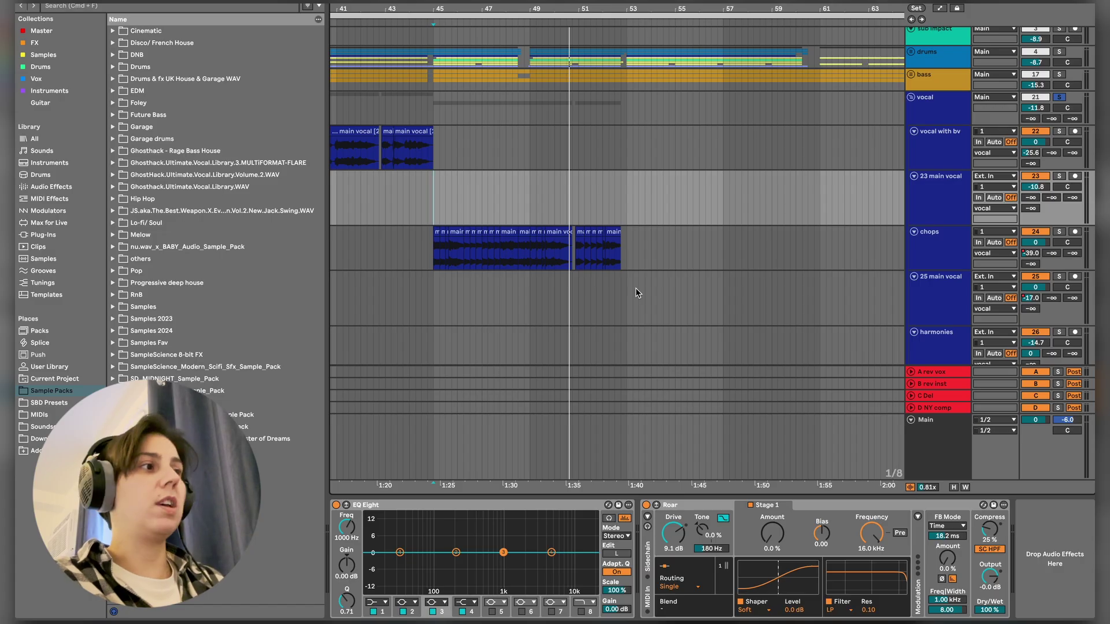
- Play the pink harmonies clips before the build up from about bar 77
{"action": "scroll", "coordinate": [636, 288], "scroll_direction": "right", "scroll_amount": 3}
{"action": "scroll", "coordinate": [636, 288], "scroll_direction": "up", "scroll_amount": 3}
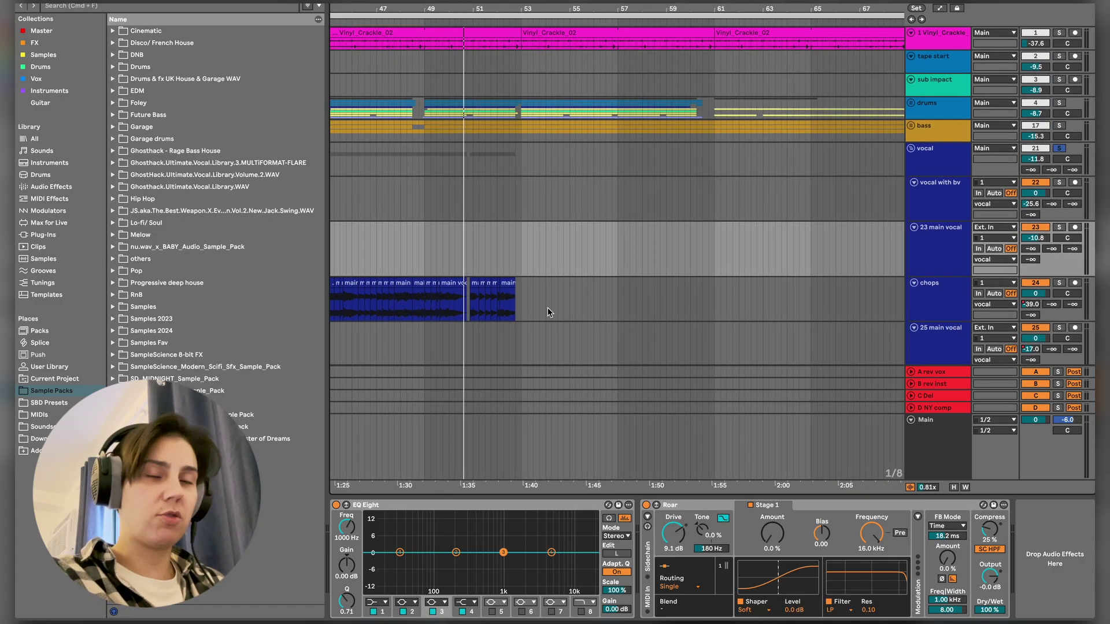
{"action": "scroll", "coordinate": [547, 307], "scroll_direction": "down", "scroll_amount": 3}
{"action": "scroll", "coordinate": [547, 307], "scroll_direction": "right", "scroll_amount": 10}
{"action": "scroll", "coordinate": [547, 306], "scroll_direction": "right", "scroll_amount": 2}
{"action": "scroll", "coordinate": [547, 306], "scroll_direction": "down", "scroll_amount": 2}
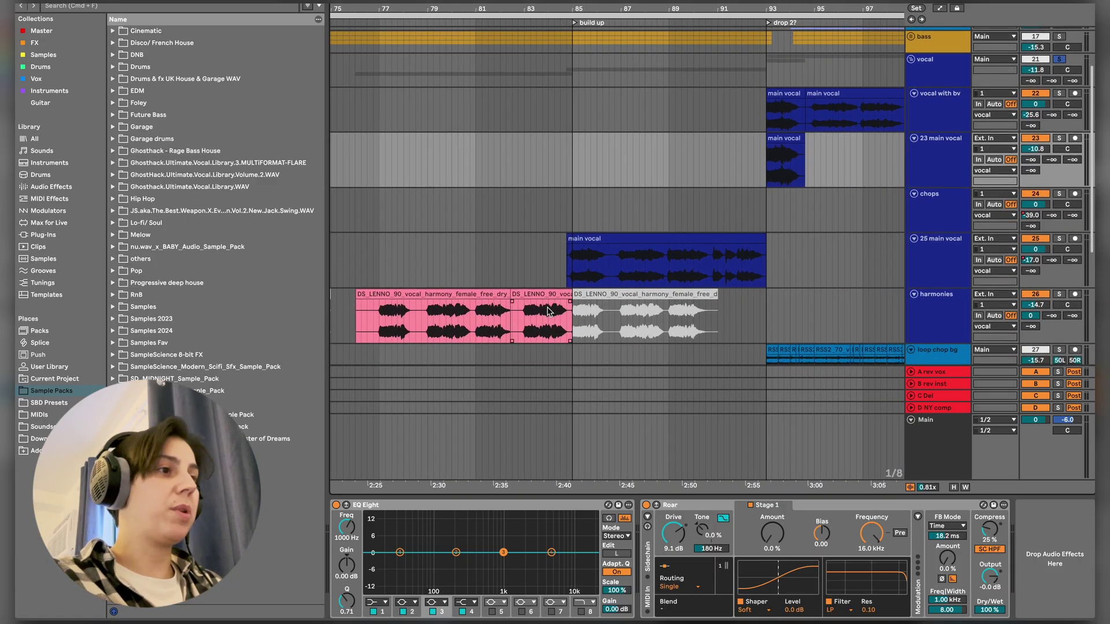
{"action": "left_click", "coordinate": [378, 323]}
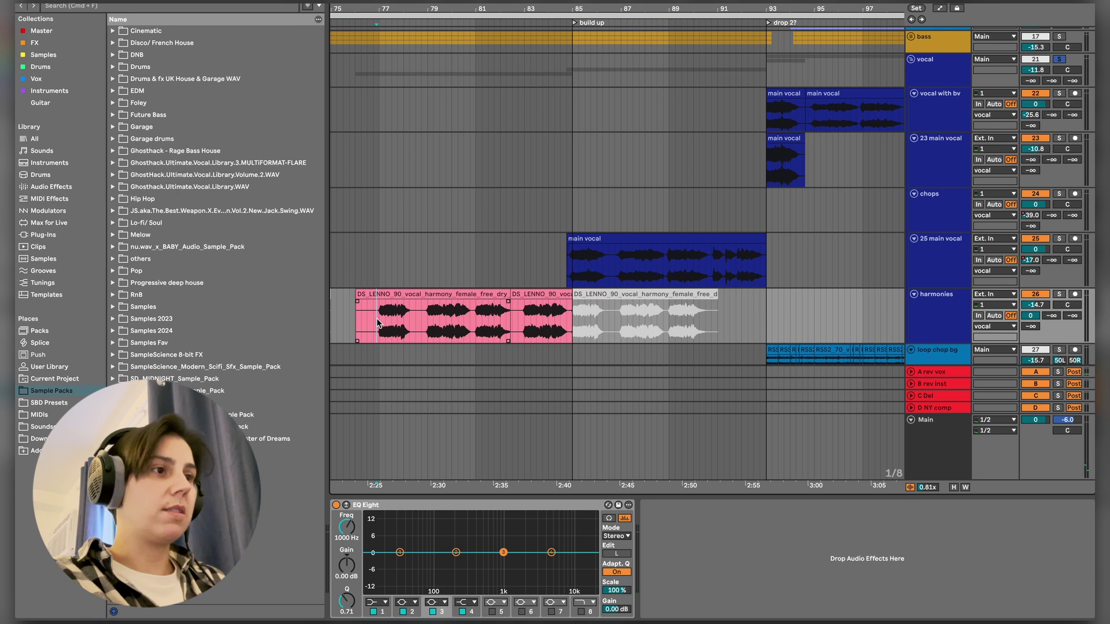
{"action": "key", "text": "space"}
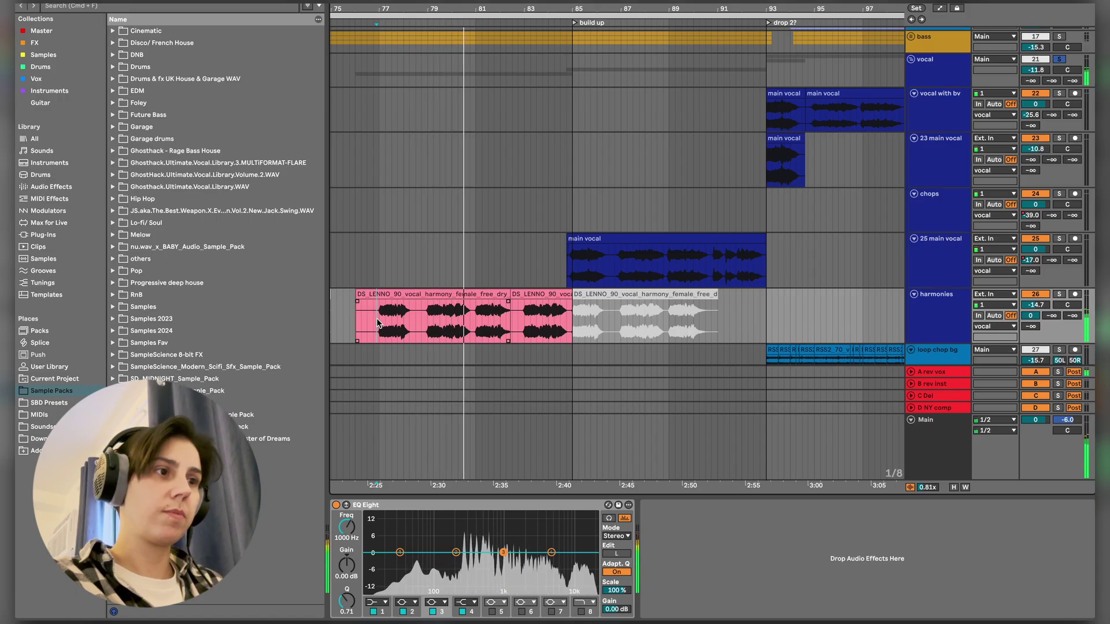
- Fold the five tracks inside the vocal group, from vocal with bv to harmonies, to minimum height
{"action": "scroll", "coordinate": [564, 291], "scroll_direction": "right", "scroll_amount": 5}
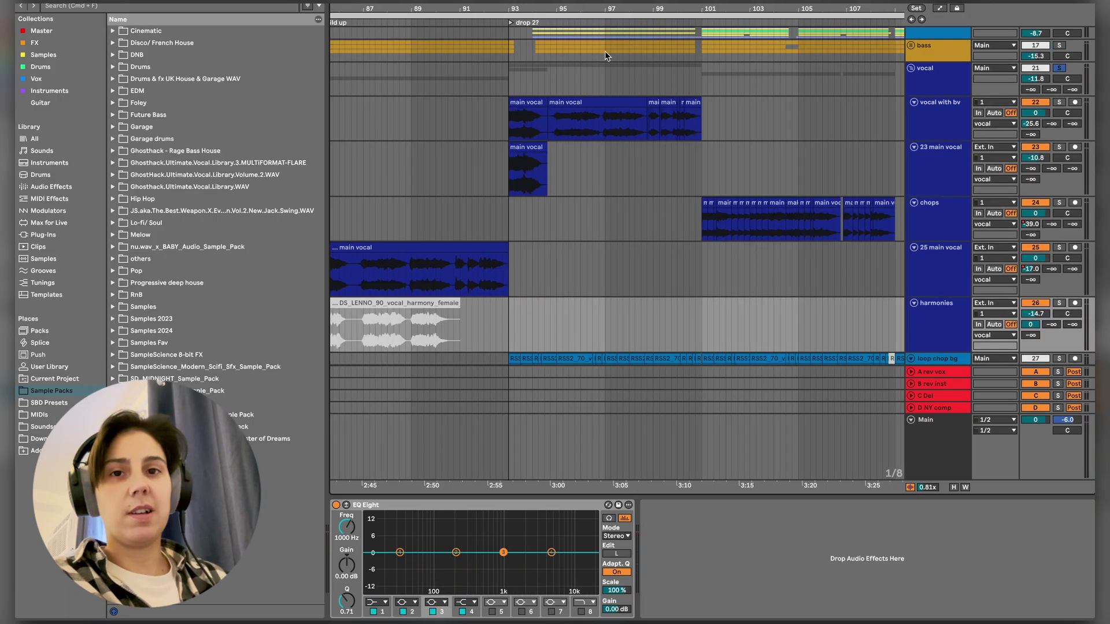
{"action": "left_click_drag", "start_coordinate": [629, 8], "coordinate": [629, 0]}
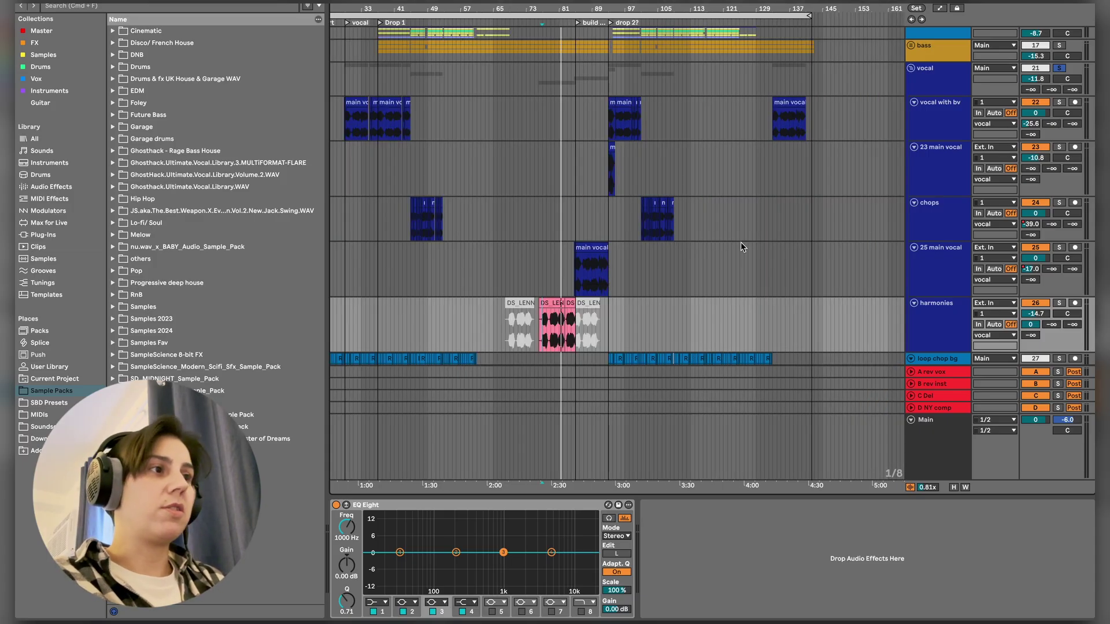
{"action": "left_click", "coordinate": [926, 129]}
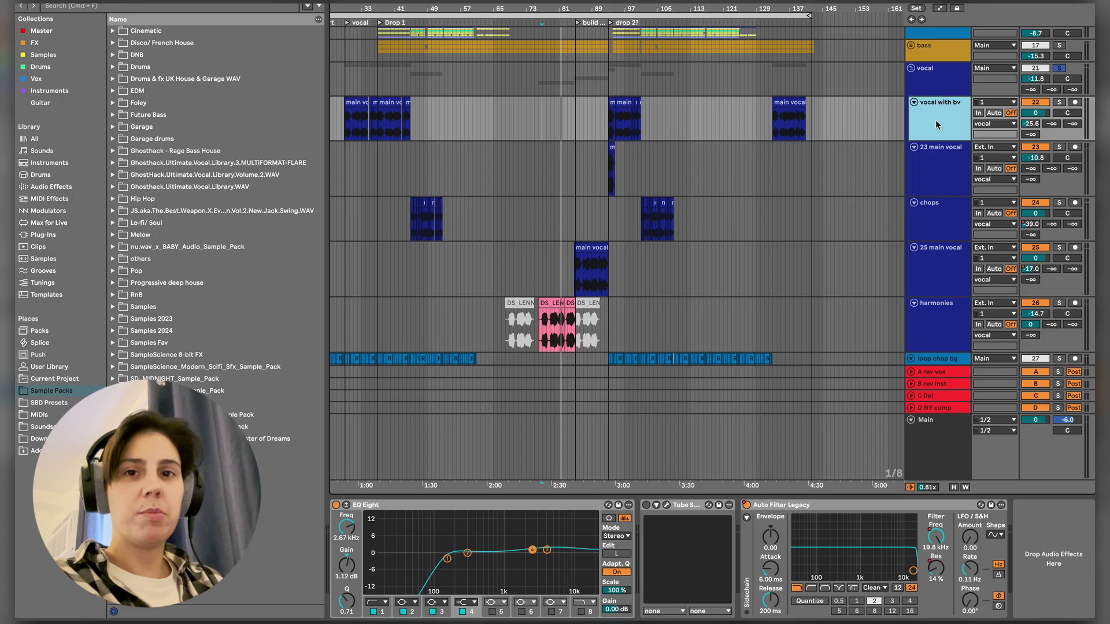
{"action": "left_click", "coordinate": [919, 308], "text": "shift"}
{"action": "key", "text": "alt+minus"}
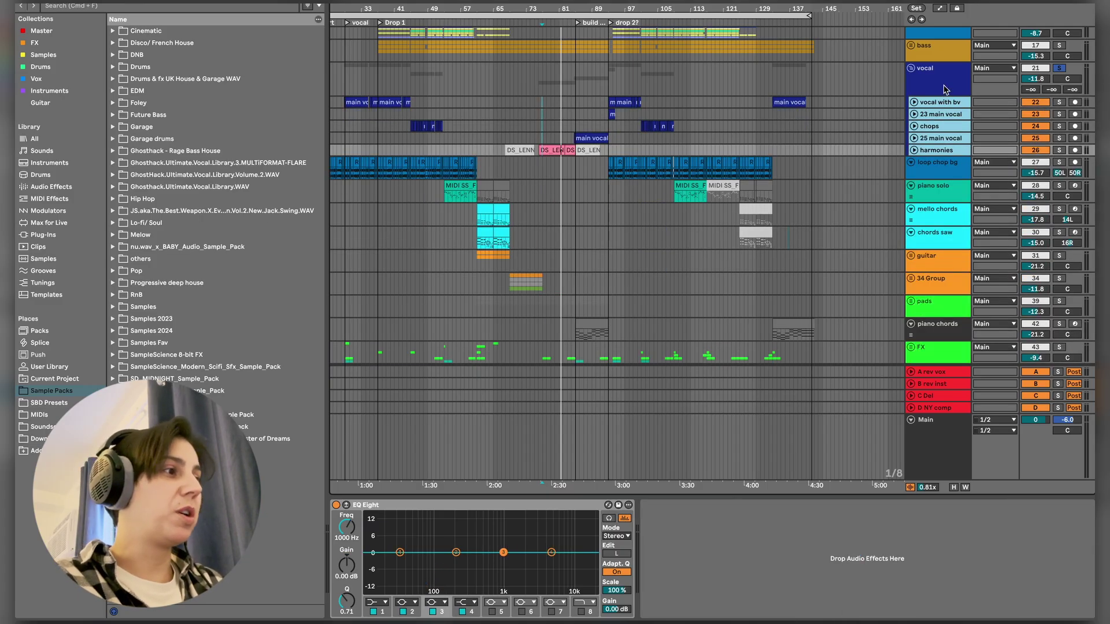
- Examine the device chains on the vocal with bv and 23 main vocal tracks
{"action": "scroll", "coordinate": [943, 104], "scroll_direction": "up", "scroll_amount": 2}
{"action": "left_click", "coordinate": [942, 120]}
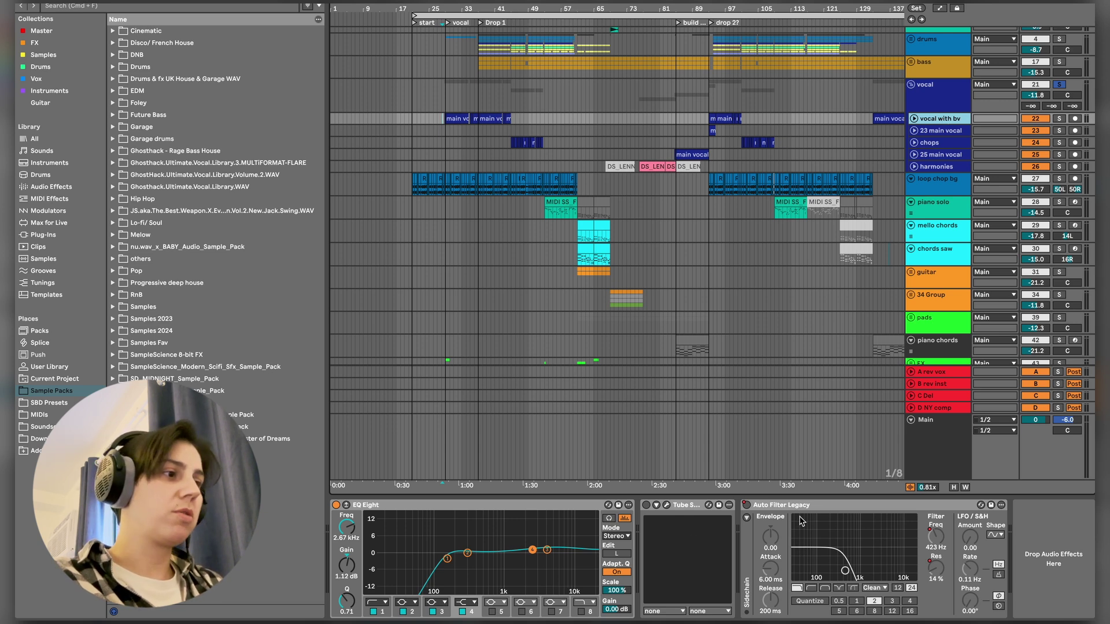
{"action": "left_click", "coordinate": [950, 134]}
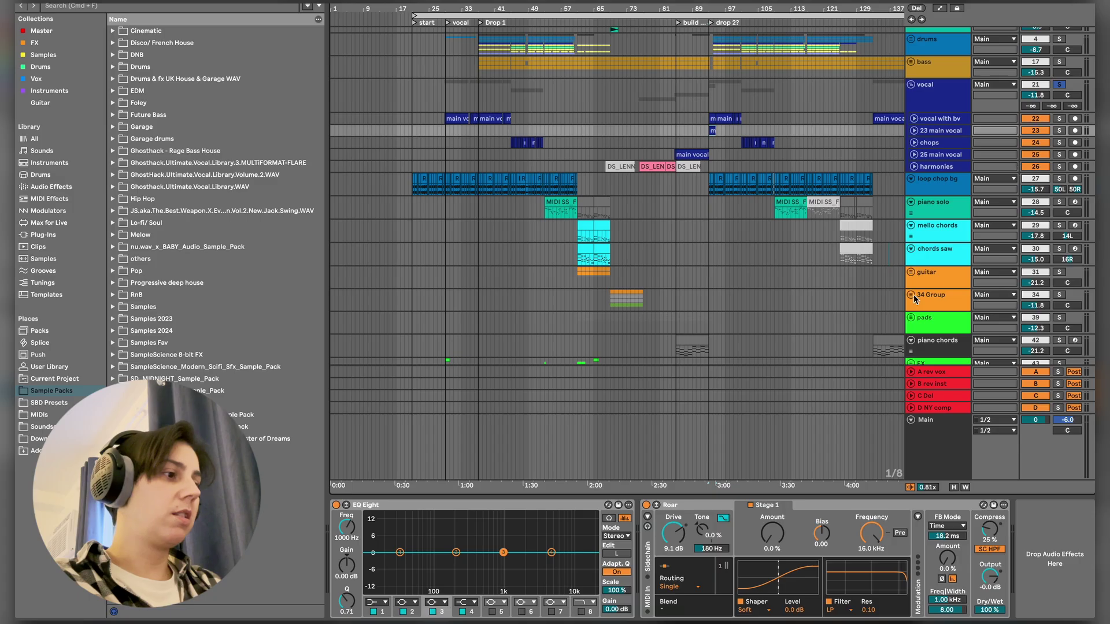
- Compare the soloed 23 main vocal track with the unsoloed full mix at the start of drop 2
{"action": "left_click", "coordinate": [1060, 132]}
{"action": "key", "text": "space"}
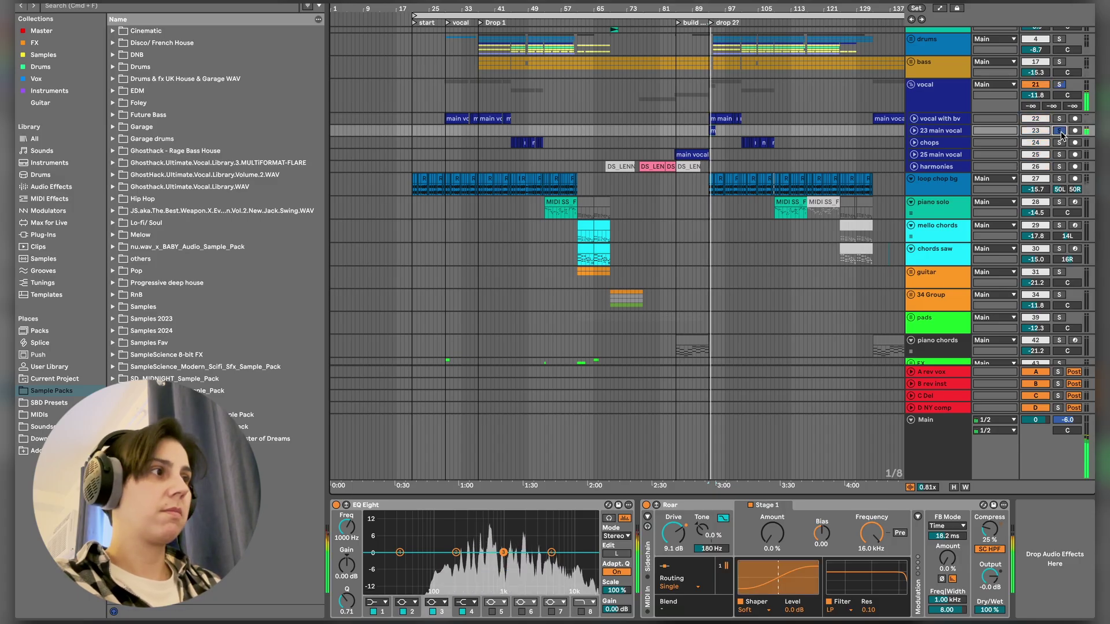
{"action": "left_click", "coordinate": [1060, 132]}
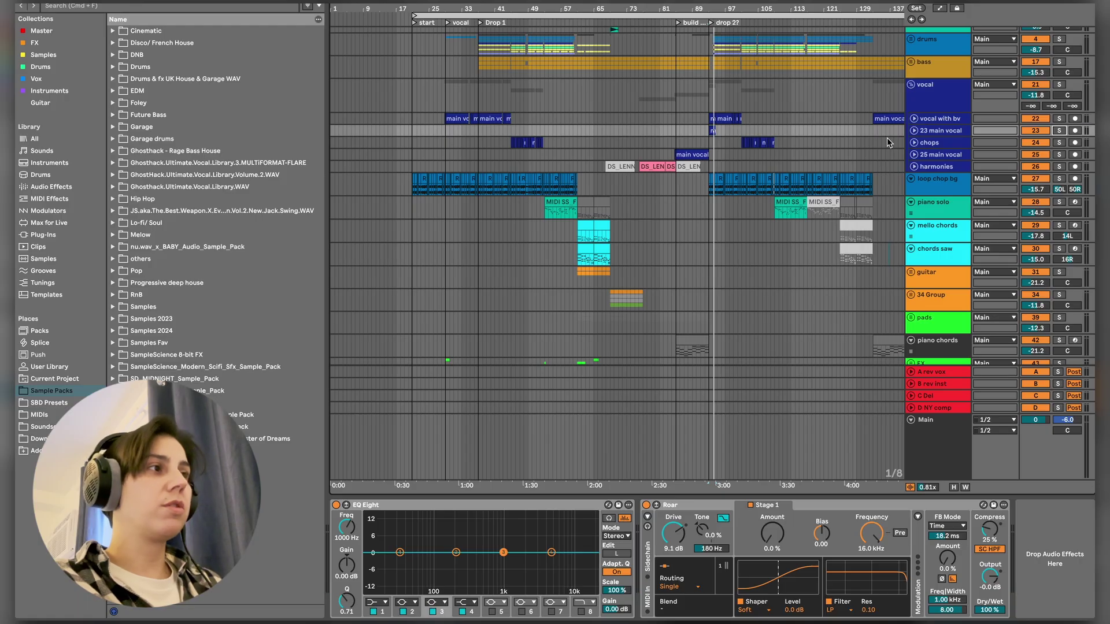
{"action": "left_click", "coordinate": [711, 99]}
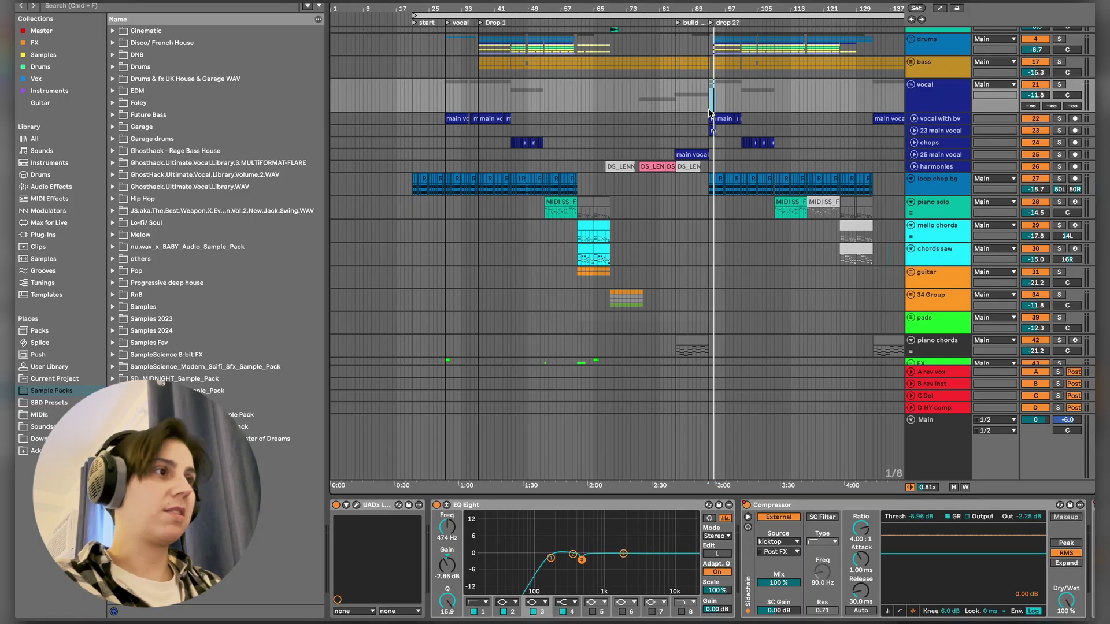
{"action": "left_click", "coordinate": [711, 110]}
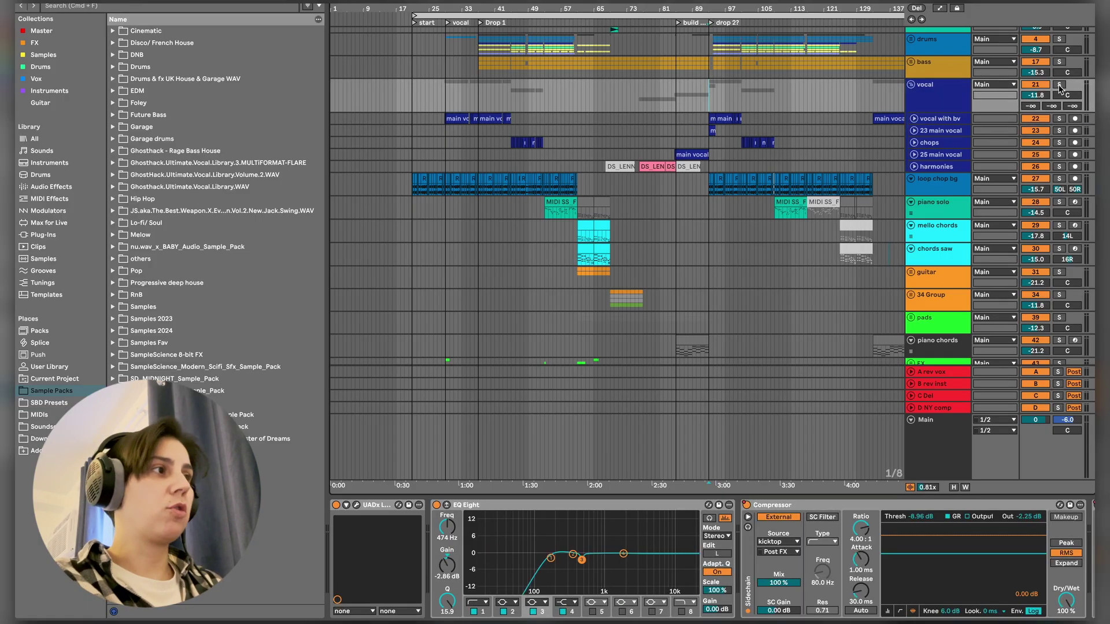
{"action": "key", "text": "space"}
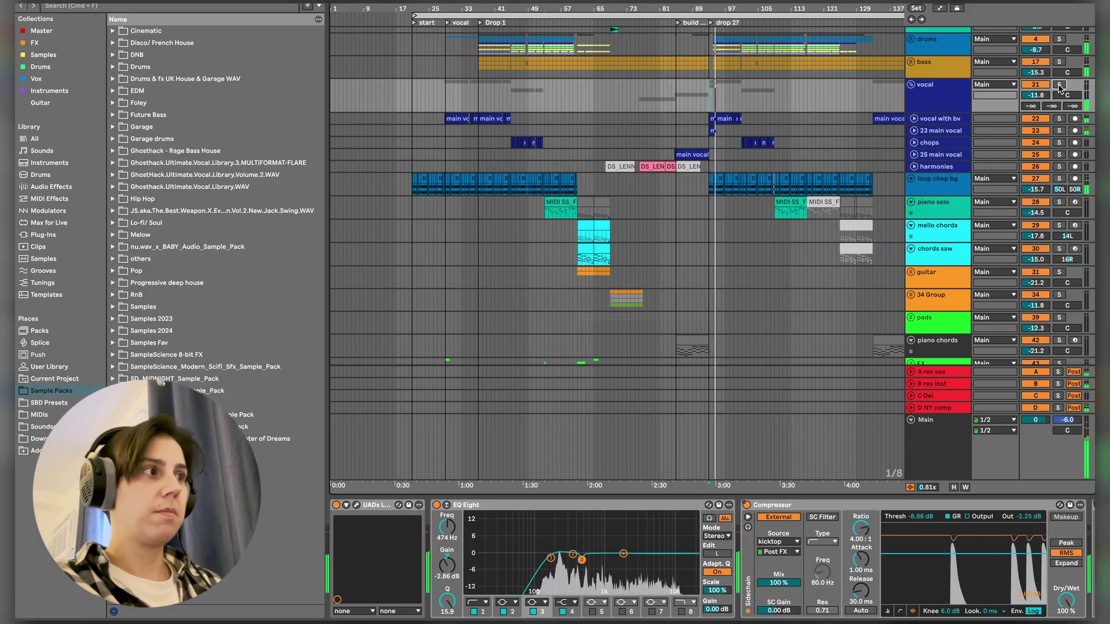
- Examine the effects on the chops track and the UADx plug-in on the vocal group
{"action": "left_click", "coordinate": [740, 142]}
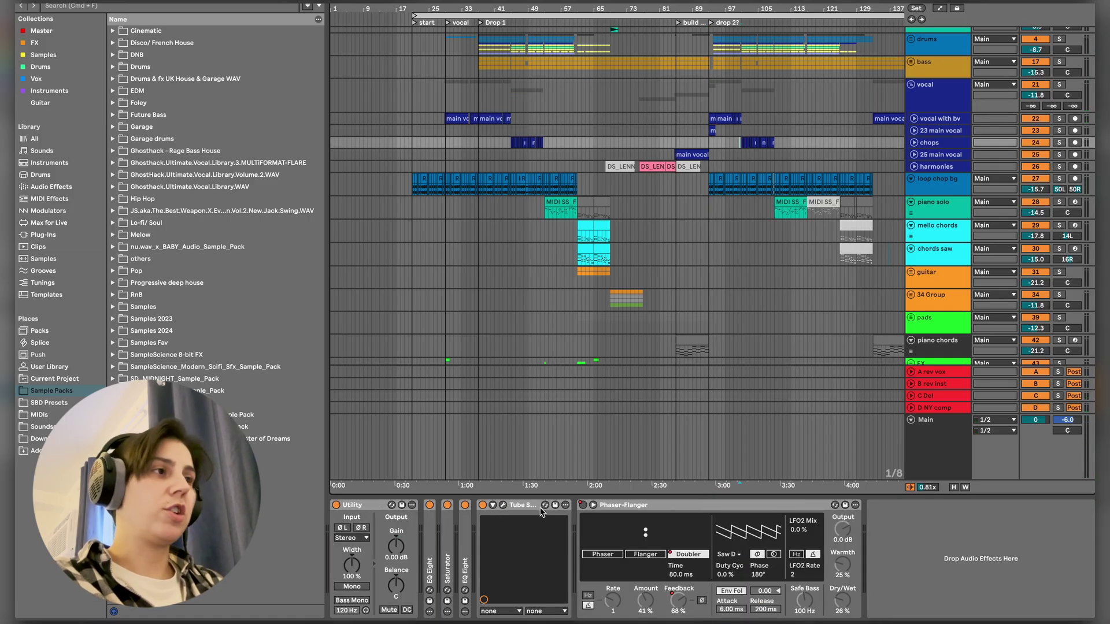
{"action": "left_click", "coordinate": [970, 123]}
{"action": "left_click", "coordinate": [940, 95]}
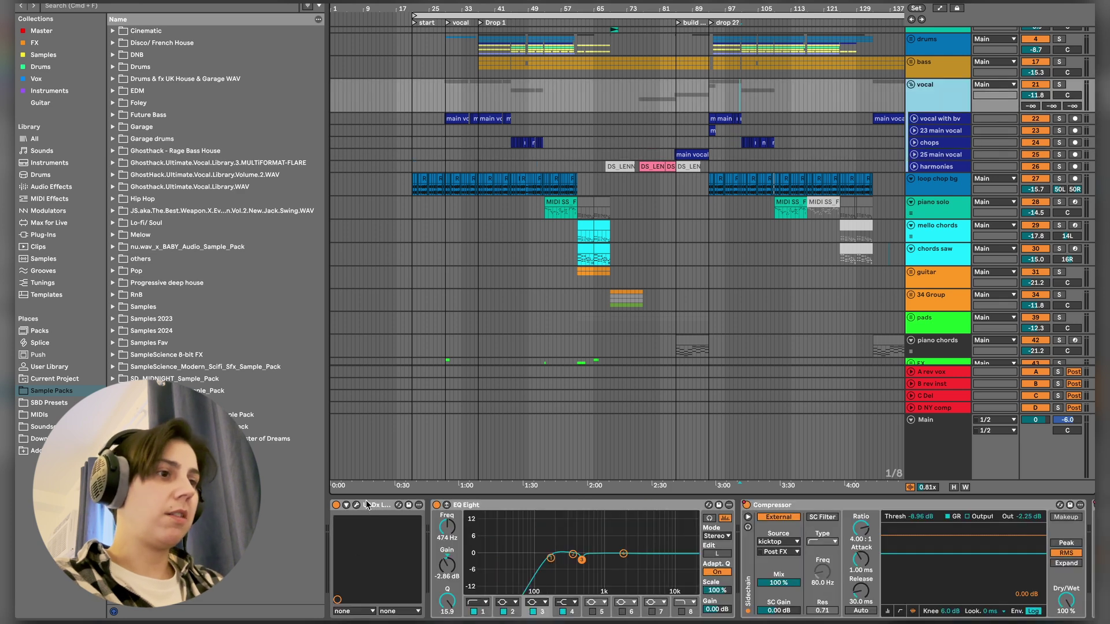
{"action": "left_click", "coordinate": [356, 505]}
{"action": "left_click", "coordinate": [356, 506]}
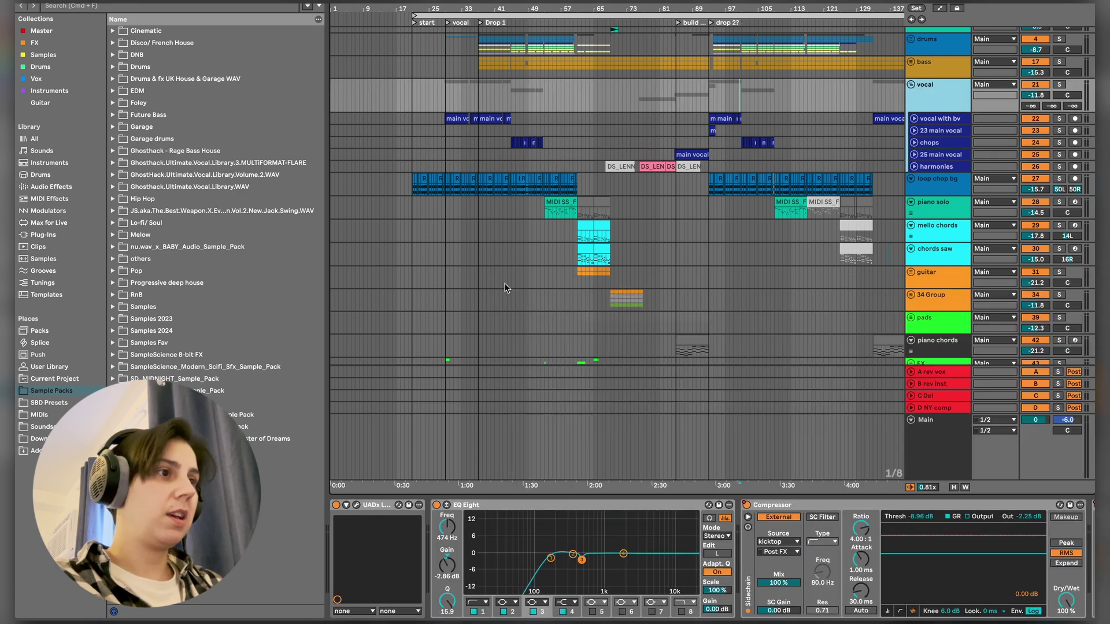
- Solo the loop chop bg track and play its chopped clips from the vocal marker
{"action": "scroll", "coordinate": [472, 532], "scroll_direction": "right", "scroll_amount": 2}
{"action": "scroll", "coordinate": [471, 532], "scroll_direction": "right", "scroll_amount": 5}
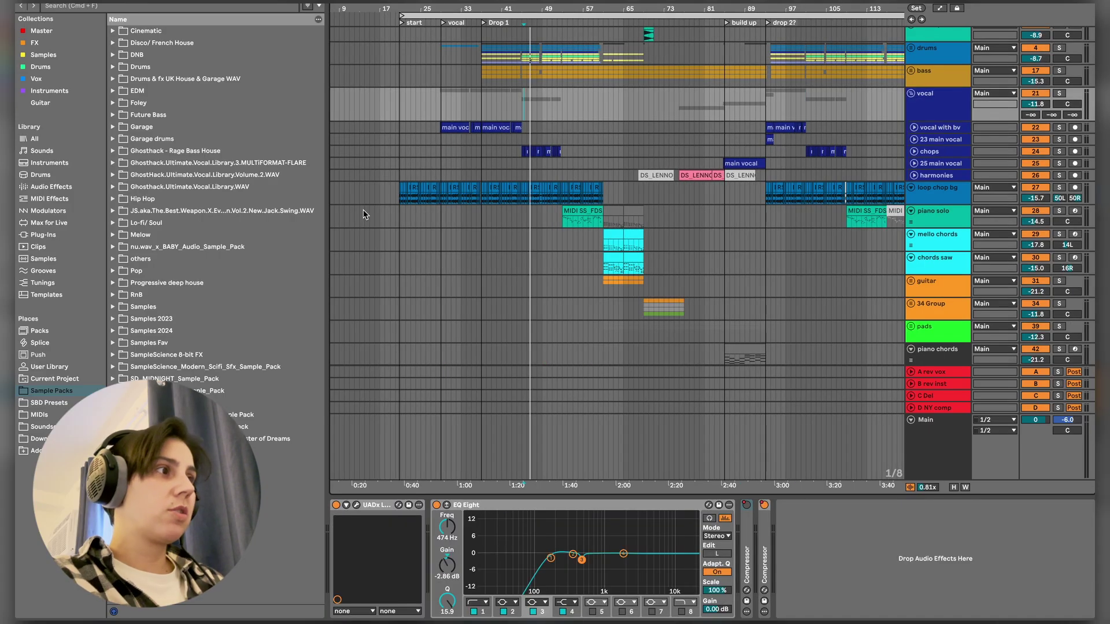
{"action": "scroll", "coordinate": [489, 207], "scroll_direction": "down", "scroll_amount": 1}
{"action": "scroll", "coordinate": [489, 206], "scroll_direction": "left", "scroll_amount": 2}
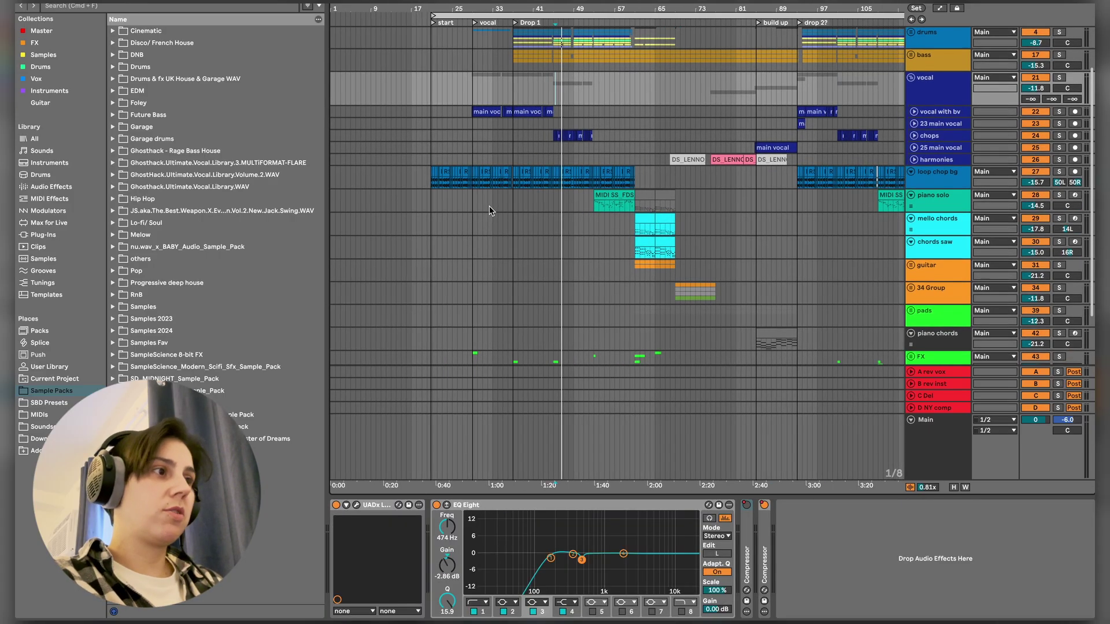
{"action": "scroll", "coordinate": [489, 210], "scroll_direction": "up", "scroll_amount": 1}
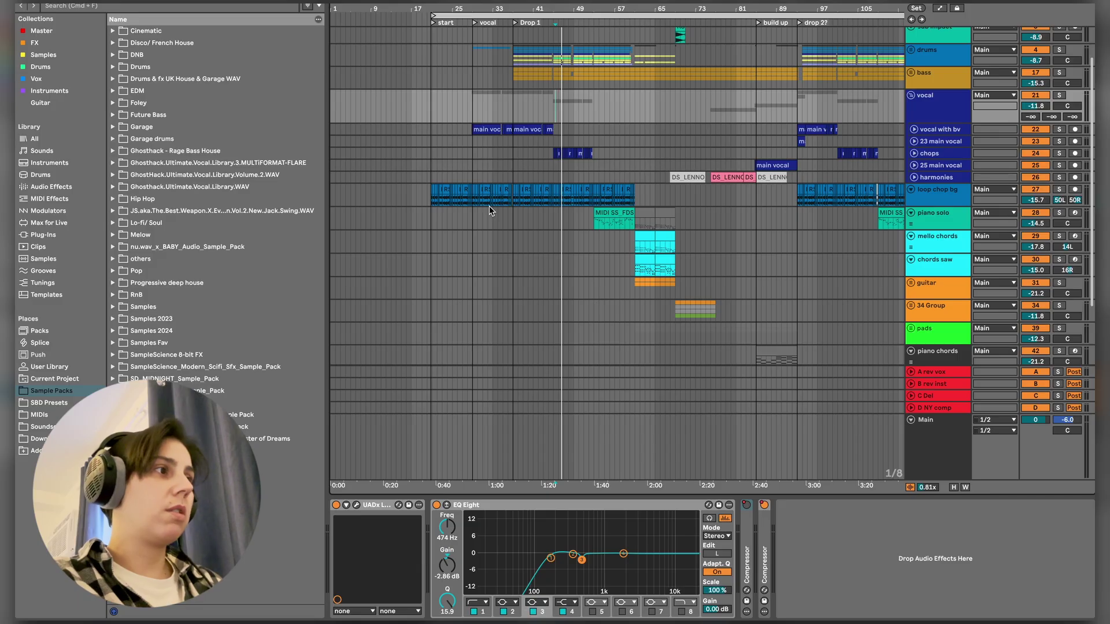
{"action": "left_click", "coordinate": [430, 202]}
{"action": "key", "text": "plus"}
{"action": "key", "text": "plus"}
{"action": "left_click", "coordinate": [1059, 189]}
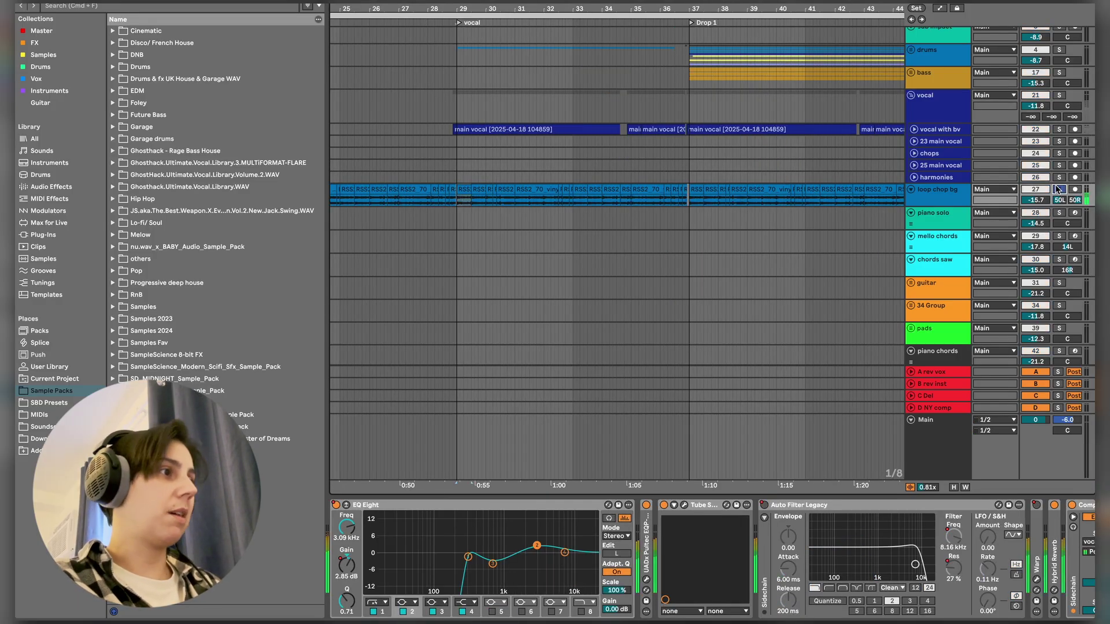
{"action": "key", "text": "space"}
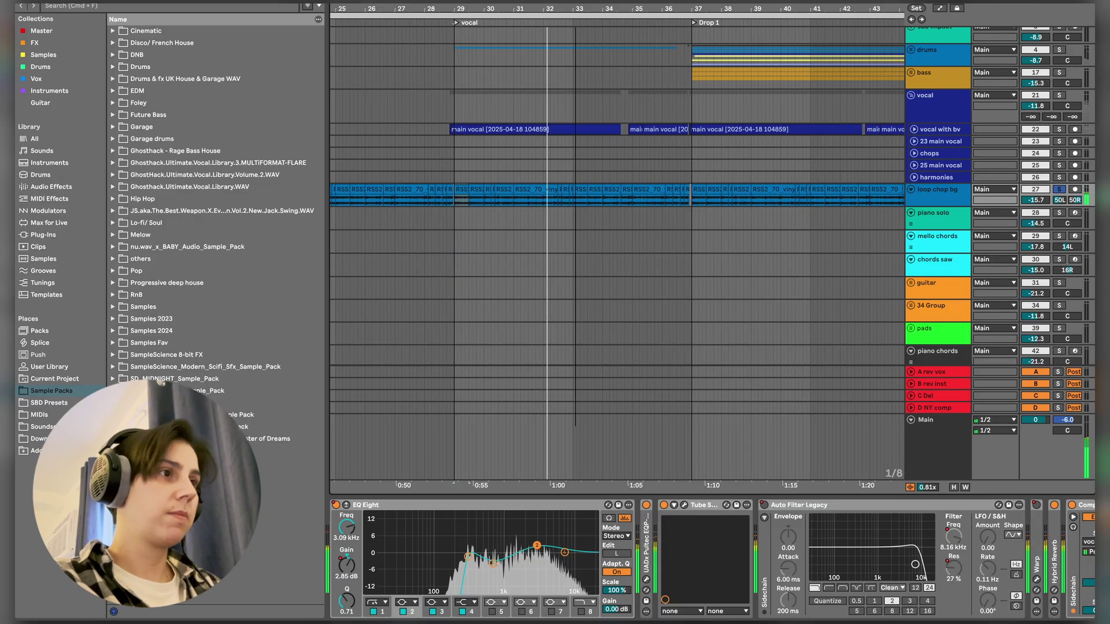
- Try the uncut RSS2_70 vinyl loop in place of the loop chops between bars 29 and 37 and play it
{"action": "scroll", "coordinate": [609, 7], "scroll_direction": "up", "scroll_amount": 5}
{"action": "key", "text": "space"}
{"action": "left_click_drag", "start_coordinate": [369, 200], "coordinate": [861, 190]}
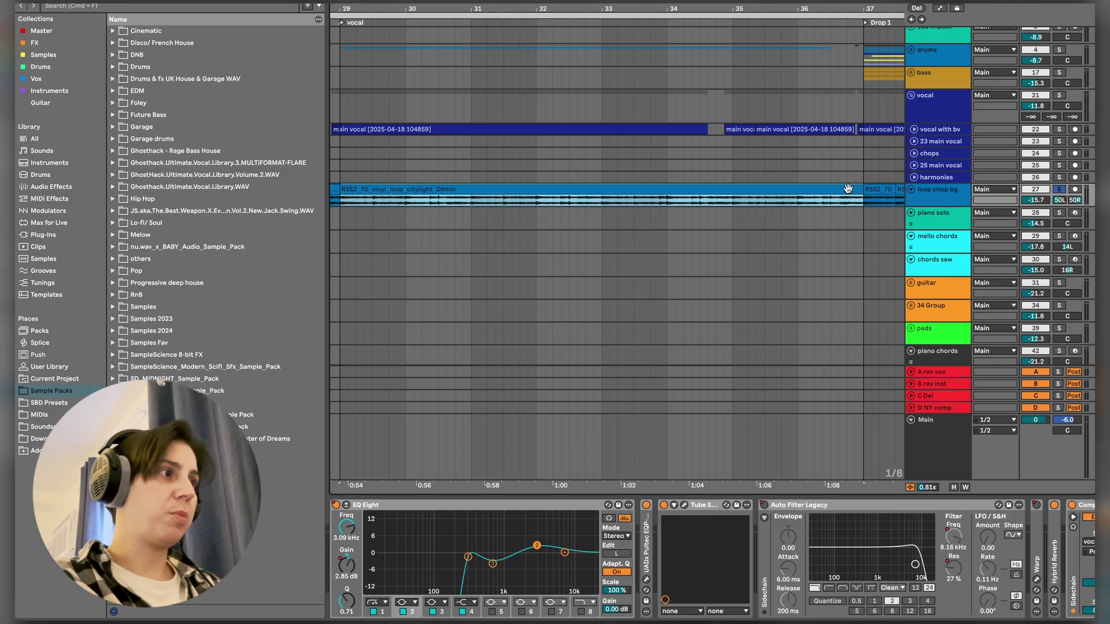
{"action": "key", "text": "space"}
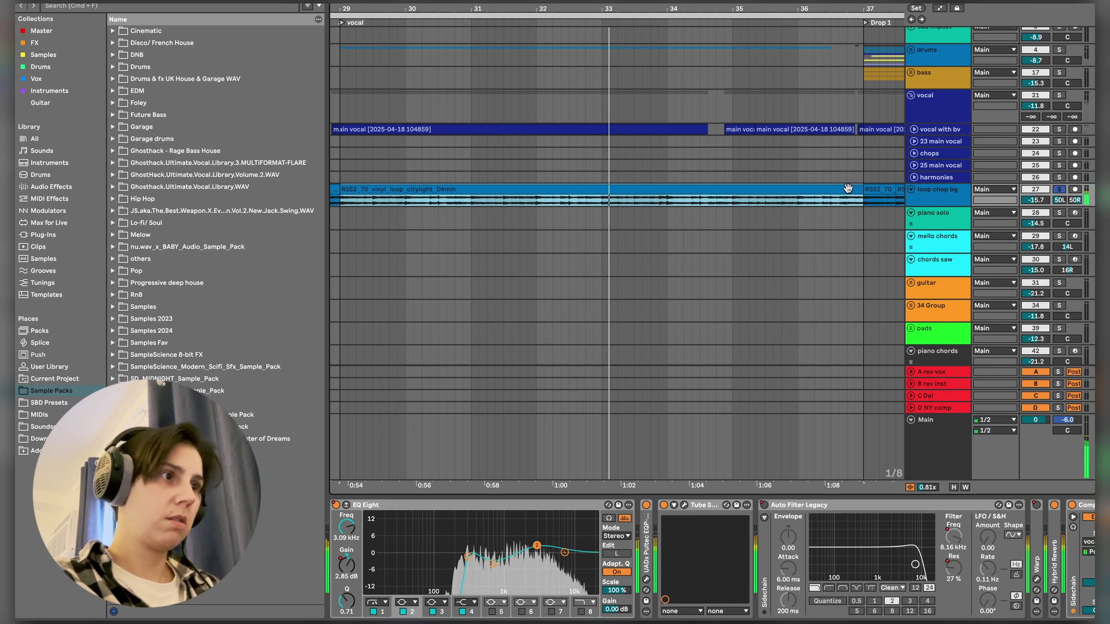
{"action": "left_click", "coordinate": [848, 189]}
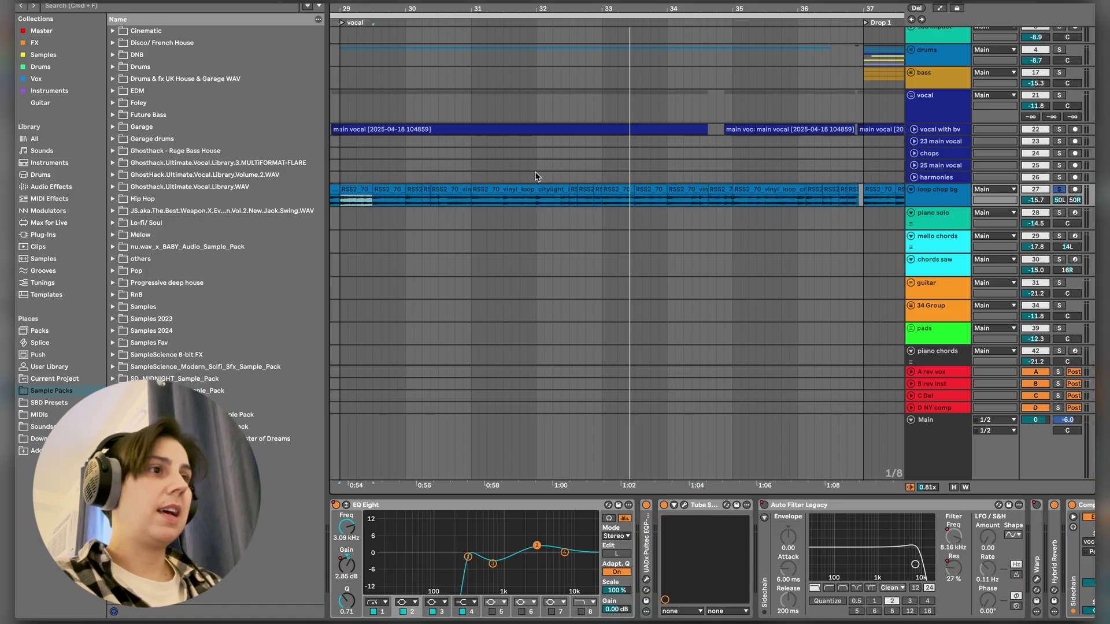
- Try extending the first vinyl loop clip on the loop chop bg track past bar 31, and undo it
{"action": "left_click_drag", "start_coordinate": [368, 189], "coordinate": [495, 189]}
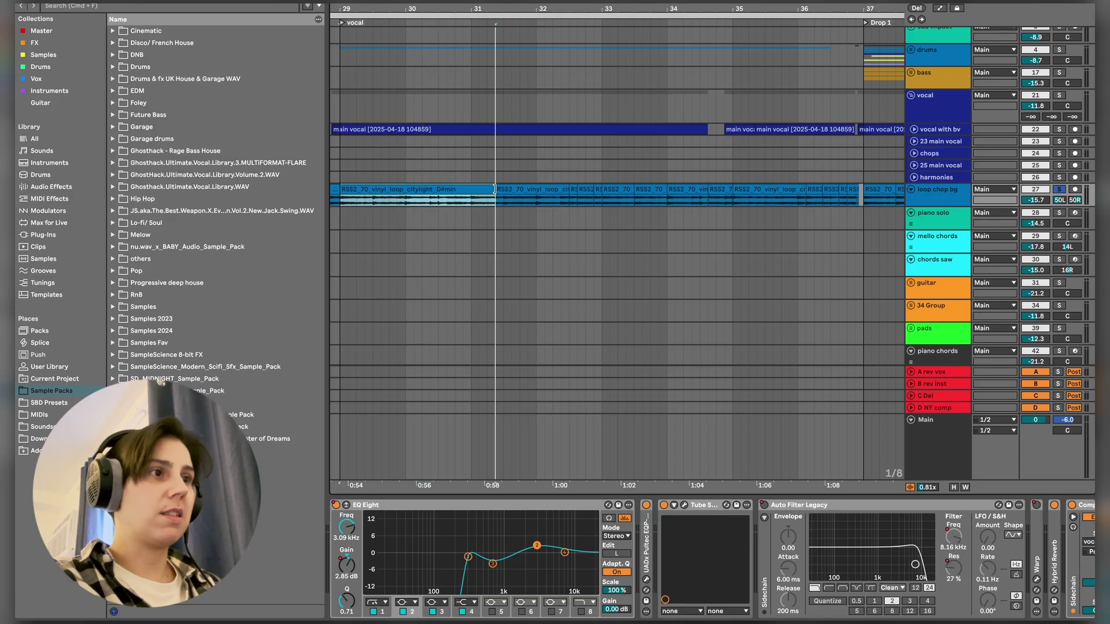
{"action": "key", "text": "super+z"}
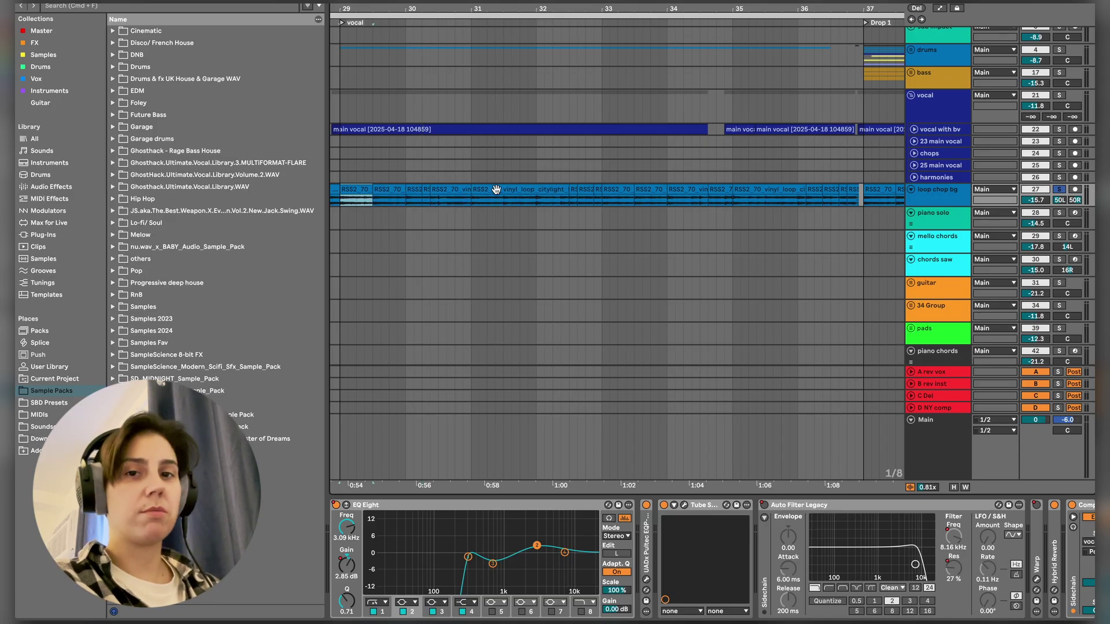
- Solo the vocal group alongside the loop chop bg track and play the two together
{"action": "left_click", "coordinate": [1059, 96]}
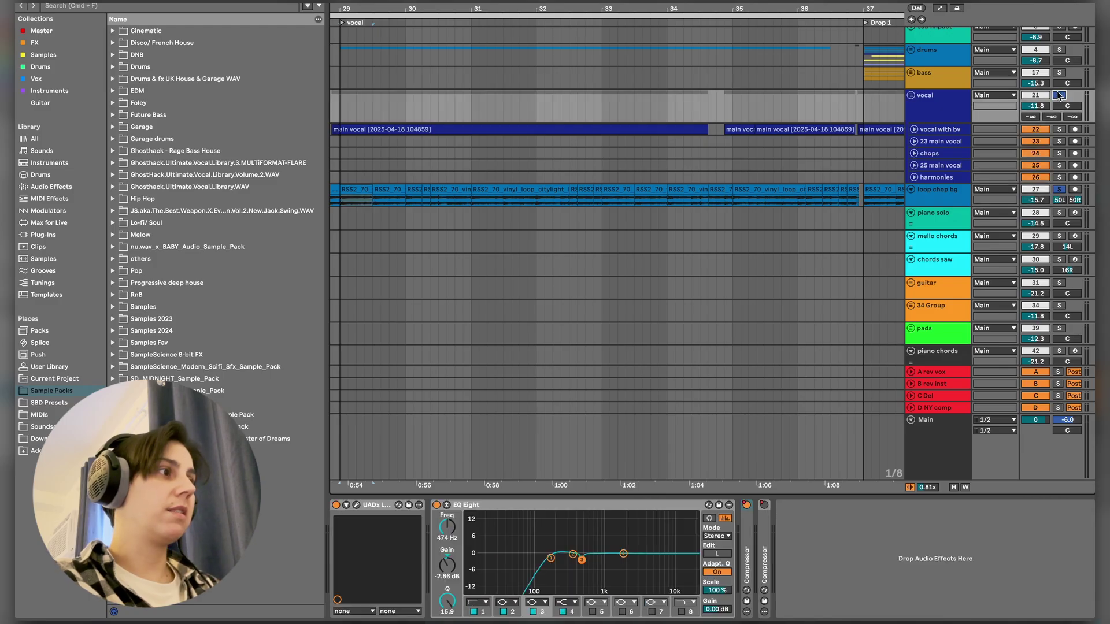
{"action": "key", "text": "space"}
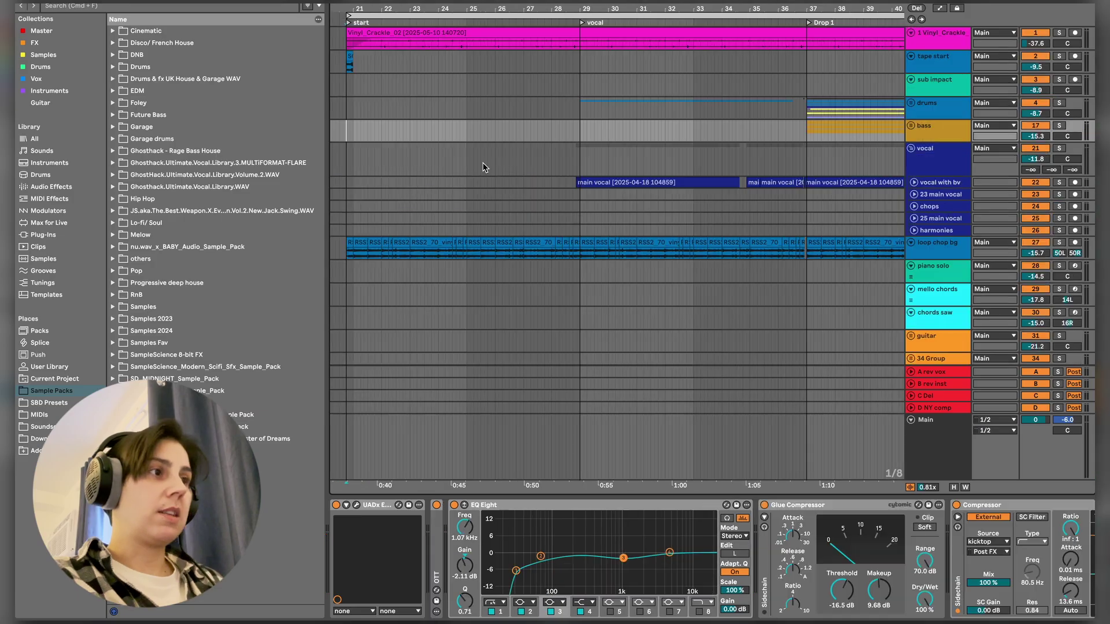
- Solo the drums group and play it from the Drop 1 marker at bar 37
{"action": "scroll", "coordinate": [667, 135], "scroll_direction": "right", "scroll_amount": 5}
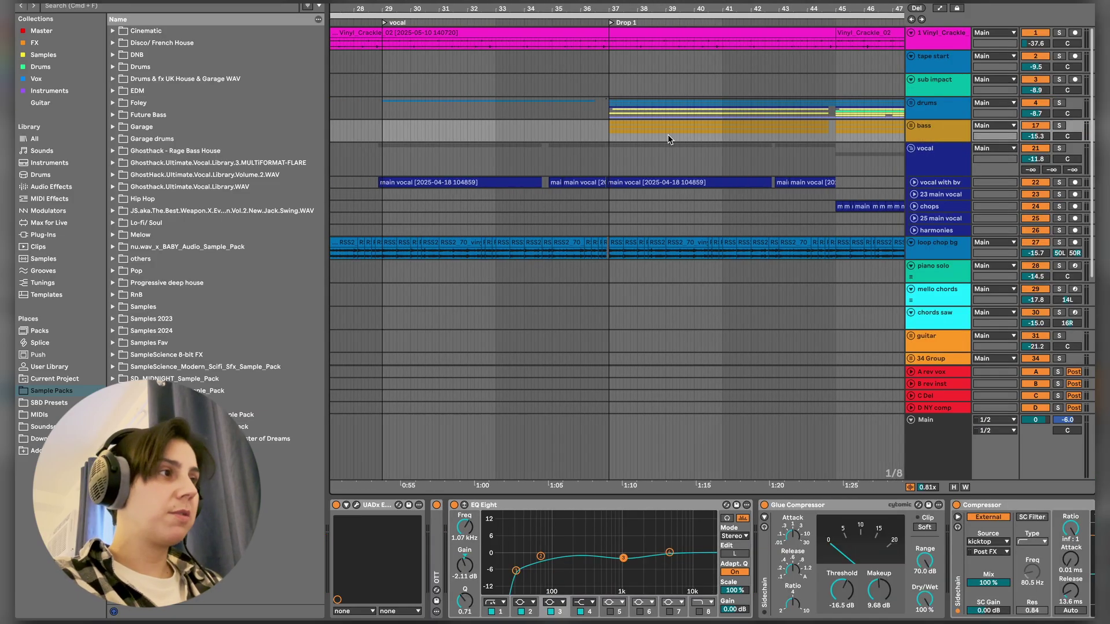
{"action": "scroll", "coordinate": [667, 134], "scroll_direction": "right", "scroll_amount": 5}
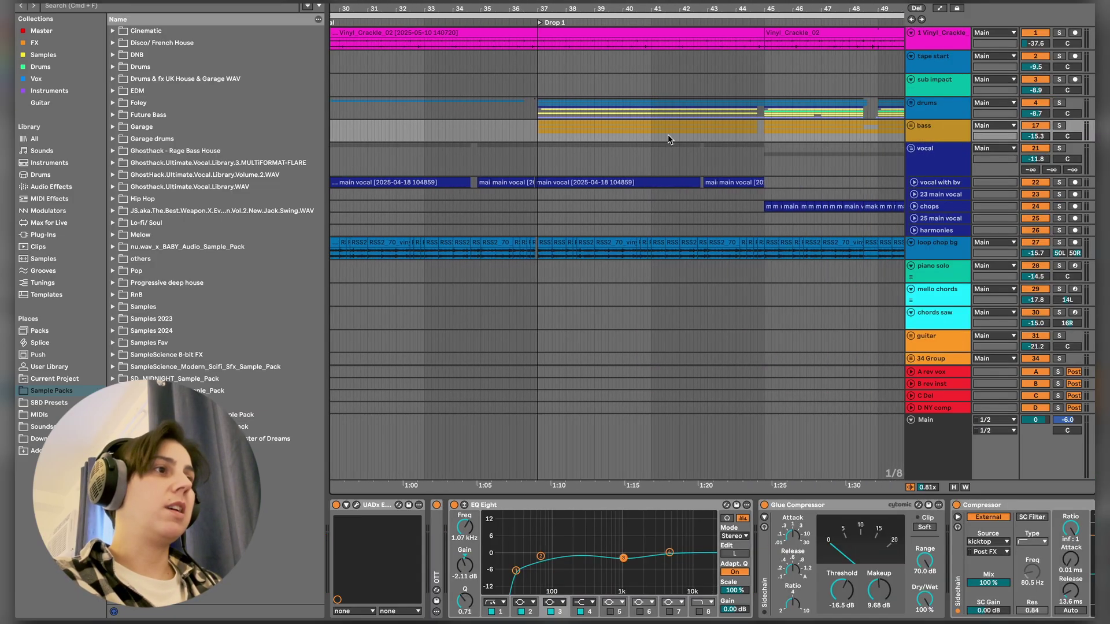
{"action": "left_click", "coordinate": [533, 137]}
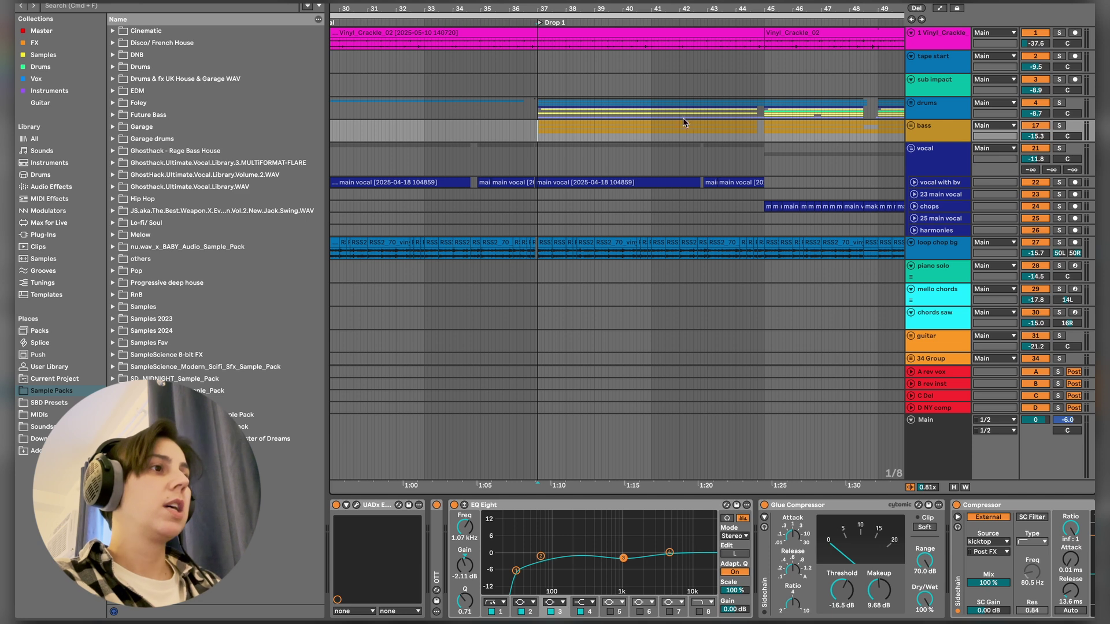
{"action": "left_click", "coordinate": [1059, 102]}
{"action": "key", "text": "space"}
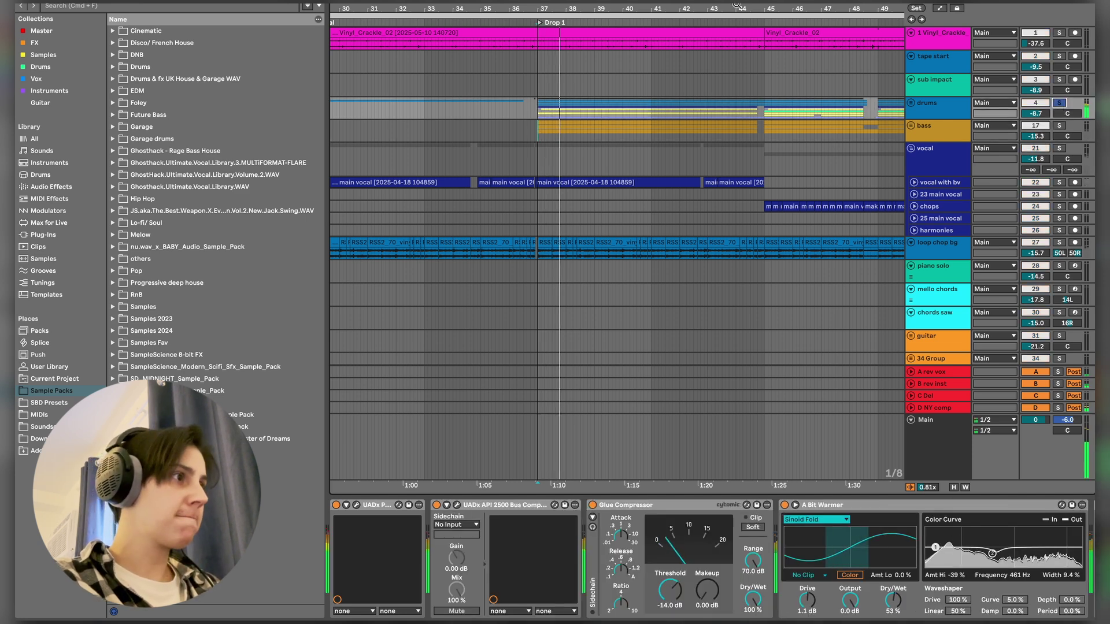
- Play the soloed drums group from bar 45, and unsolo it after stopping playback
{"action": "scroll", "coordinate": [737, 6], "scroll_direction": "down", "scroll_amount": 3}
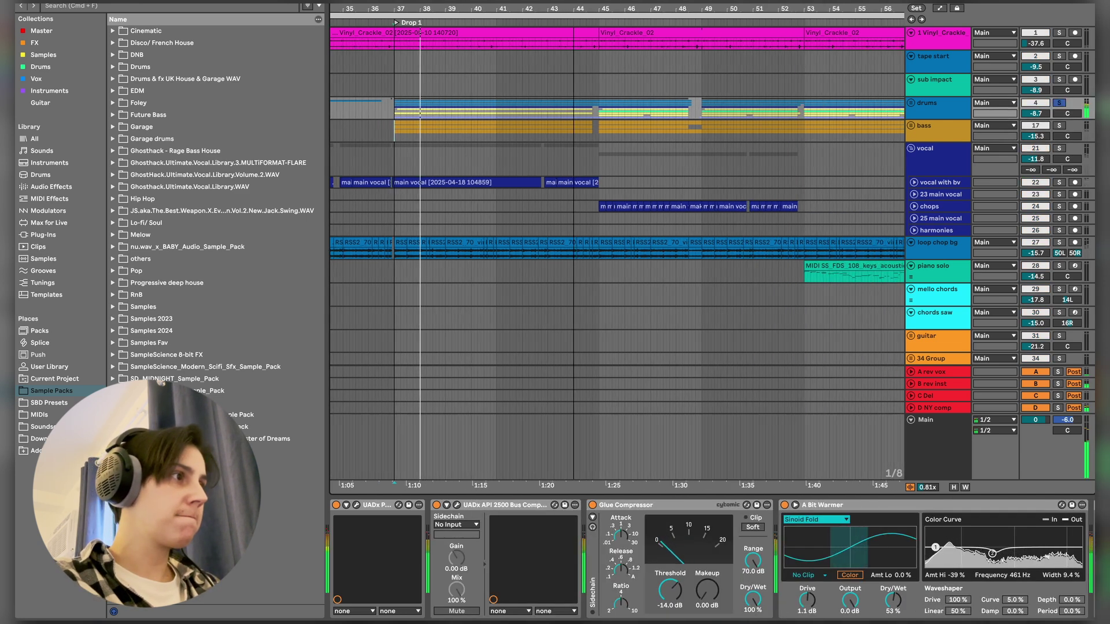
{"action": "left_click", "coordinate": [598, 116]}
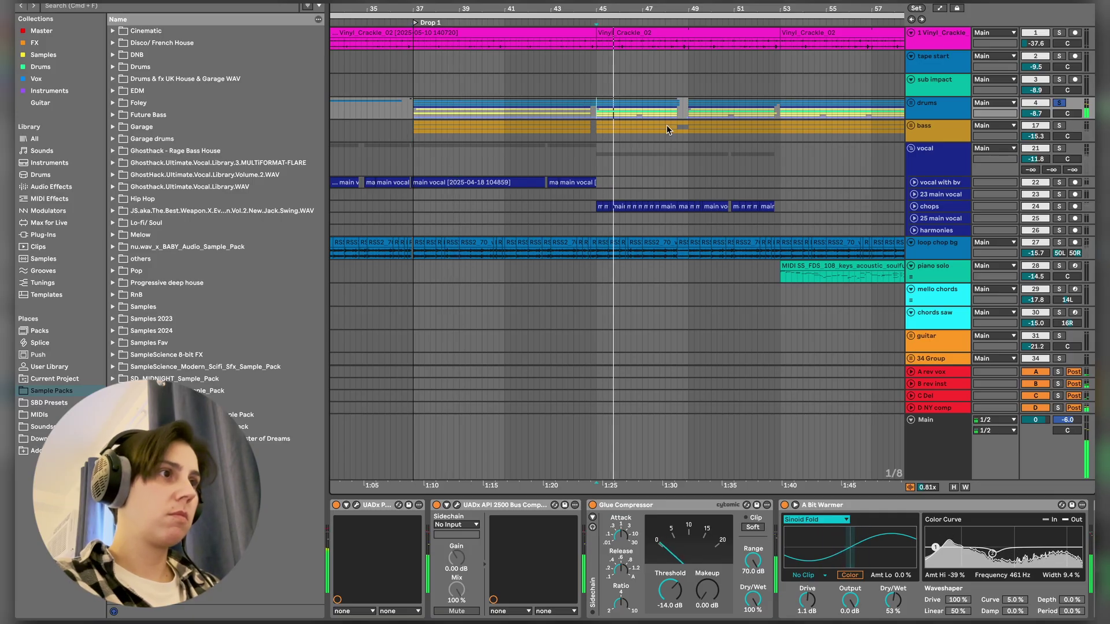
{"action": "key", "text": "space"}
{"action": "left_click", "coordinate": [1059, 103]}
- Unfold the drums group and look over its kick, clap, Drum Rack, percussion and drum loop tracks
{"action": "left_click", "coordinate": [911, 103]}
{"action": "scroll", "coordinate": [701, 223], "scroll_direction": "down", "scroll_amount": 5}
{"action": "scroll", "coordinate": [702, 224], "scroll_direction": "right", "scroll_amount": 3}
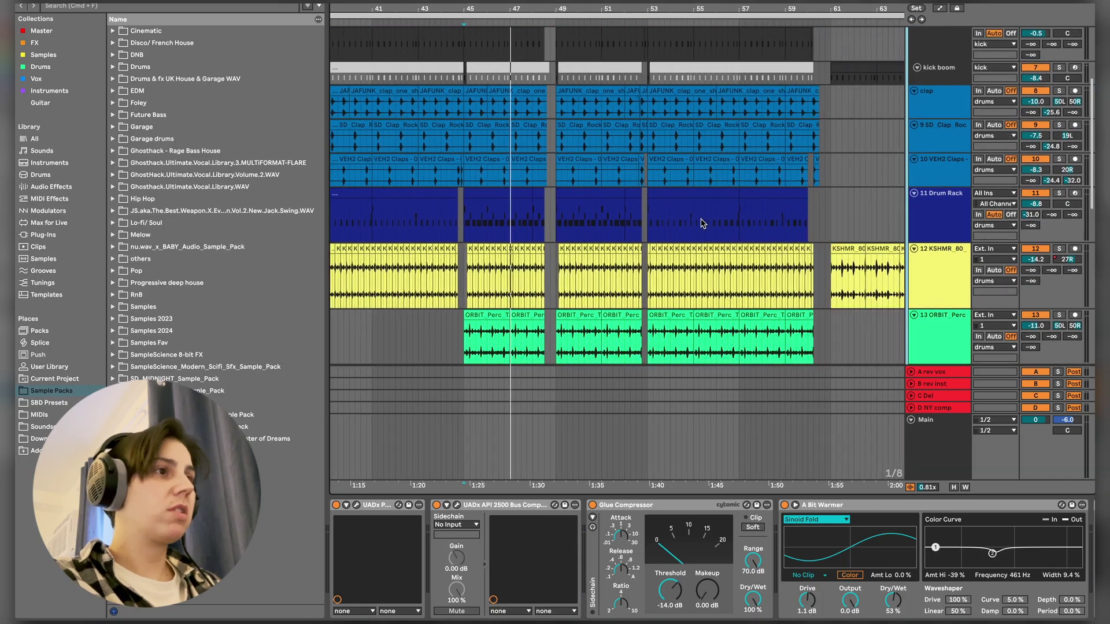
{"action": "scroll", "coordinate": [702, 224], "scroll_direction": "down", "scroll_amount": 5}
{"action": "scroll", "coordinate": [702, 224], "scroll_direction": "left", "scroll_amount": 3}
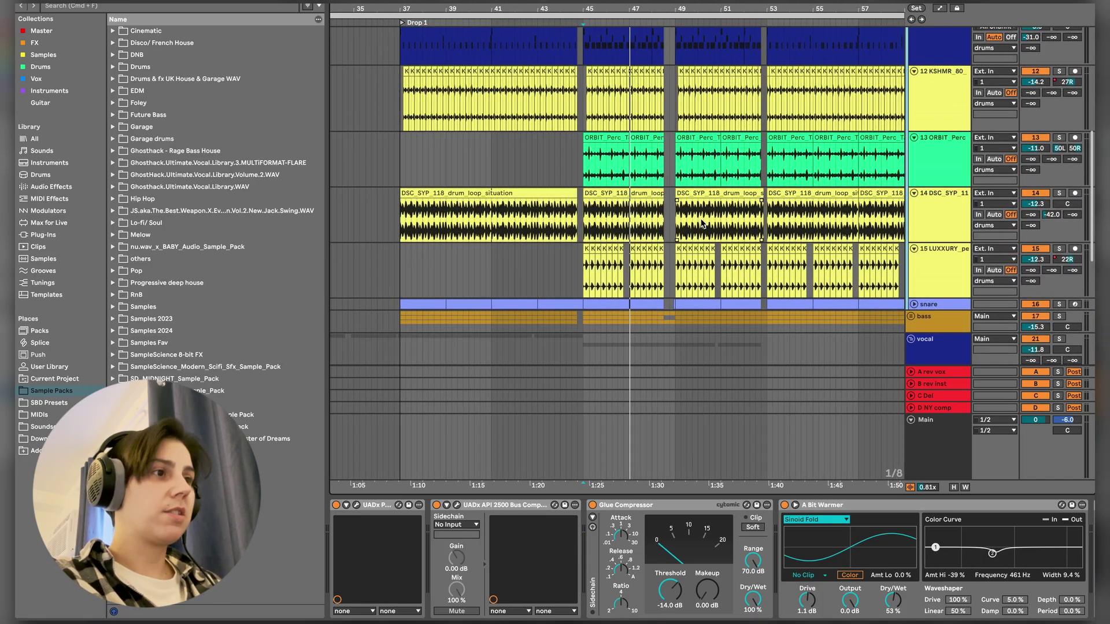
{"action": "scroll", "coordinate": [702, 223], "scroll_direction": "up", "scroll_amount": 2}
{"action": "scroll", "coordinate": [701, 221], "scroll_direction": "right", "scroll_amount": 1}
{"action": "scroll", "coordinate": [702, 221], "scroll_direction": "up", "scroll_amount": 5}
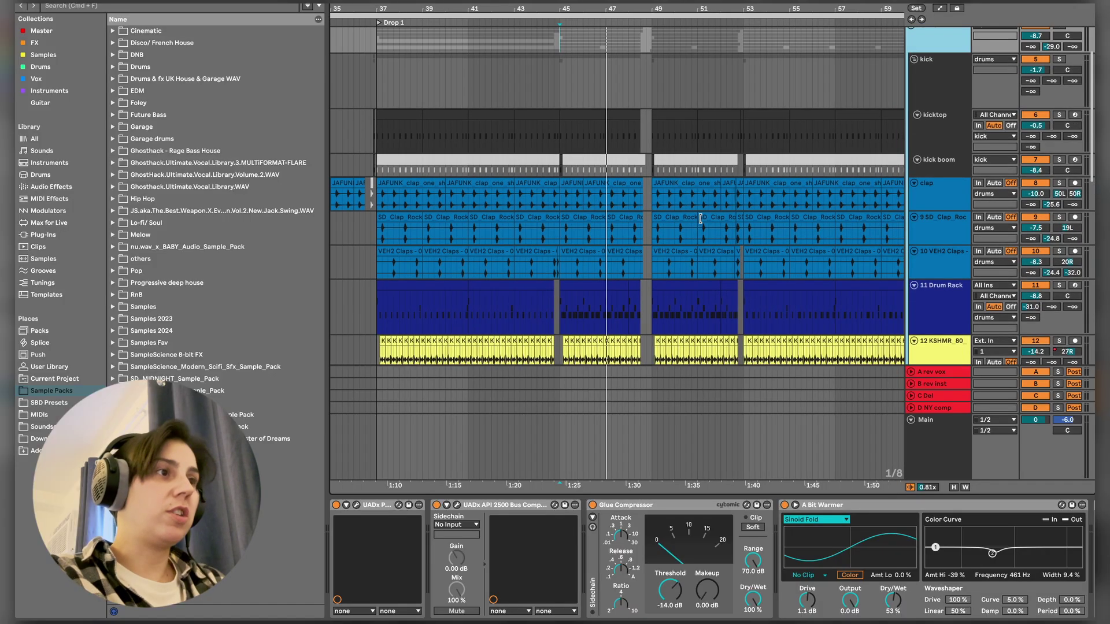
- Examine the devices on the kick group, kicktop and kick boom, including the SD_Kick_Saturn sample used for the kicktop
{"action": "left_click", "coordinate": [932, 103]}
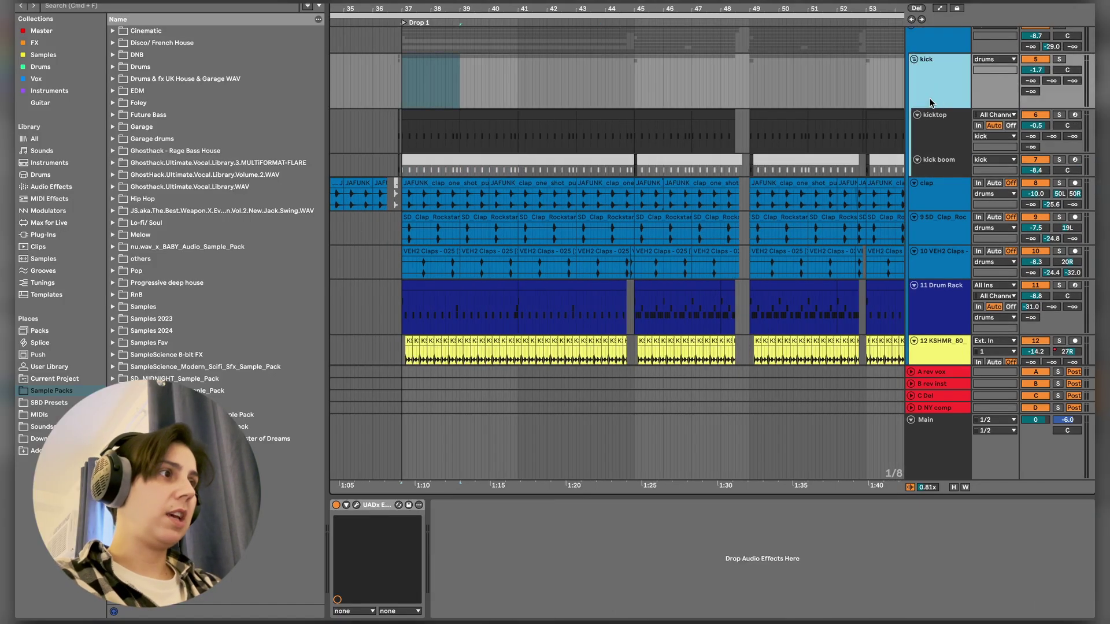
{"action": "left_click", "coordinate": [932, 139]}
{"action": "left_click", "coordinate": [932, 167]}
{"action": "left_click", "coordinate": [440, 117]}
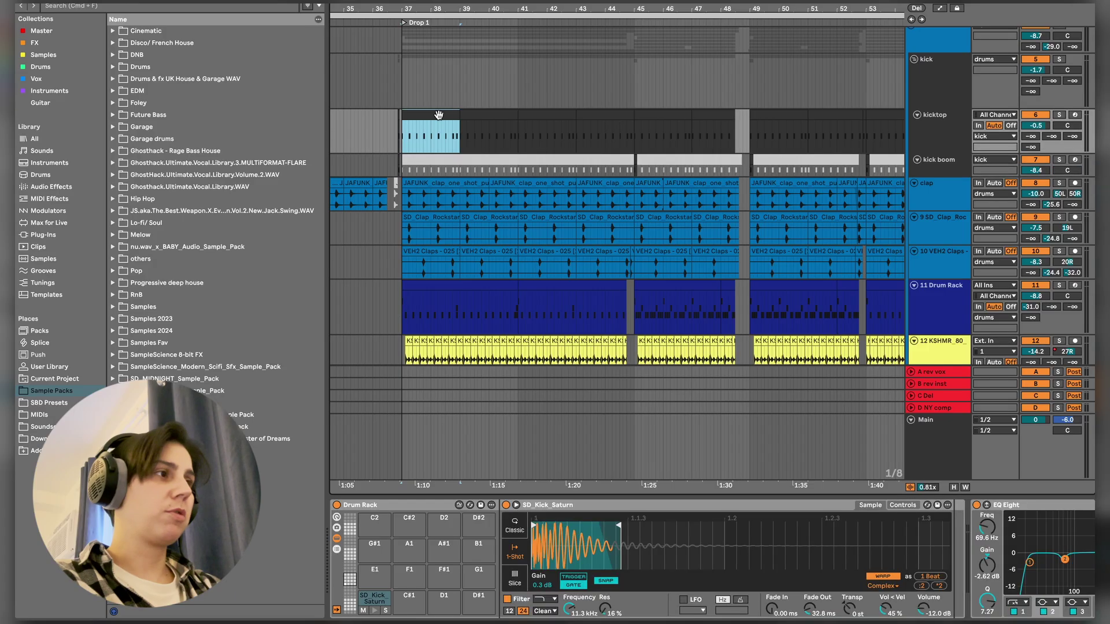
{"action": "scroll", "coordinate": [688, 133], "scroll_direction": "right", "scroll_amount": 2}
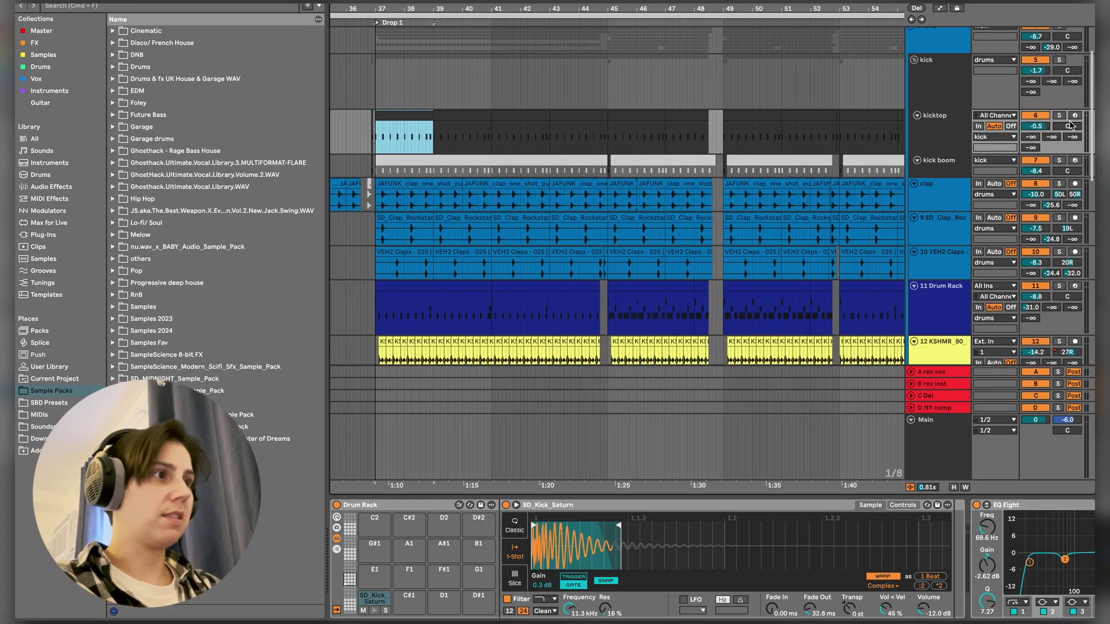
- Open hot-swap browsing for the SD_Kick_Saturn pad and expand the Vintage Drum Machines Volume 3 909 Edition folder
{"action": "left_click", "coordinate": [375, 600]}
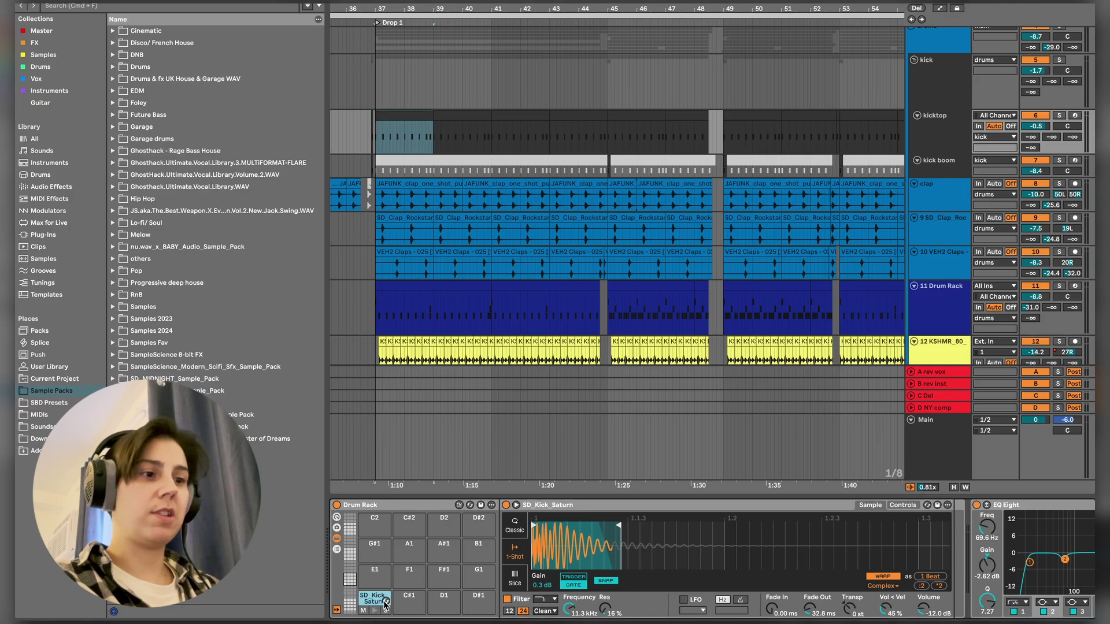
{"action": "left_click", "coordinate": [385, 603]}
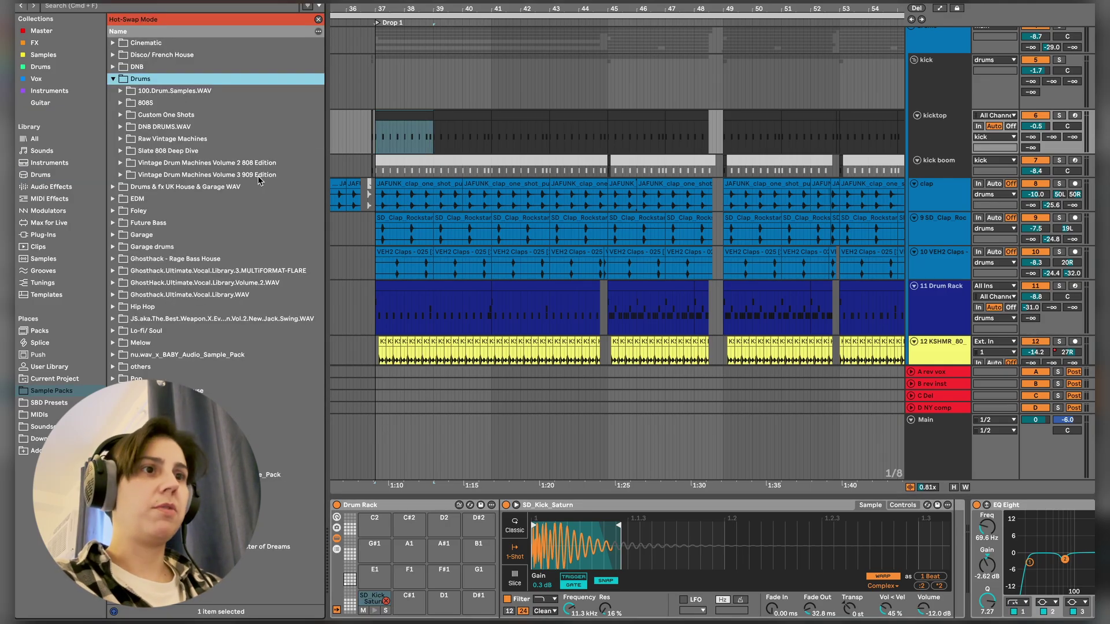
{"action": "left_click", "coordinate": [122, 174]}
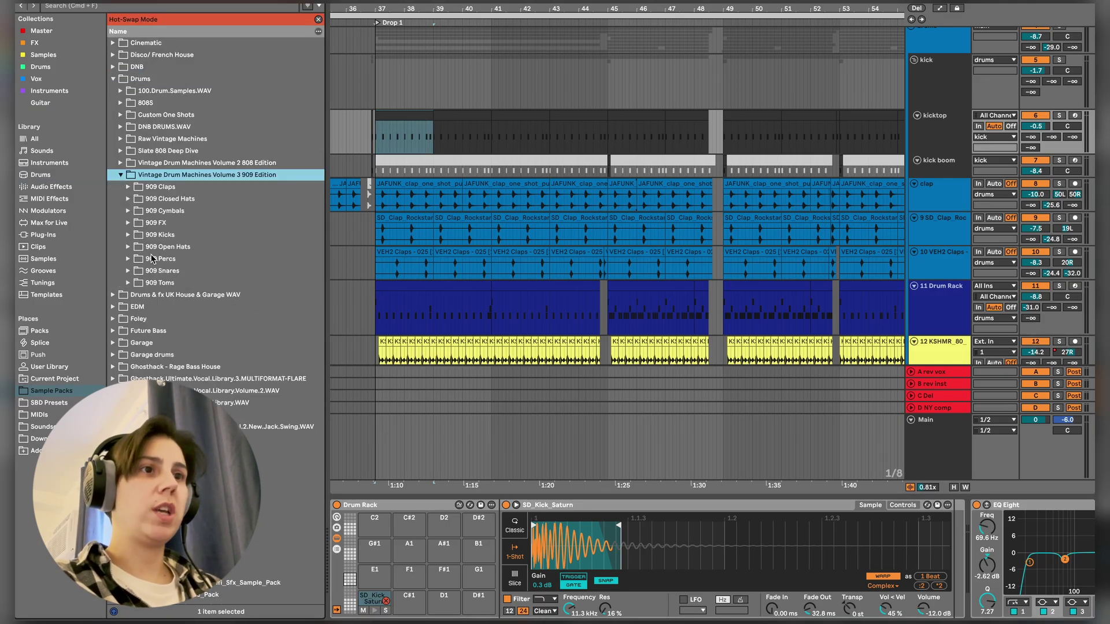
- Search the Drums library for 909, preview 909 Core Kit.adg, and select a clip on the 11 Drum Rack track
{"action": "left_click", "coordinate": [466, 214]}
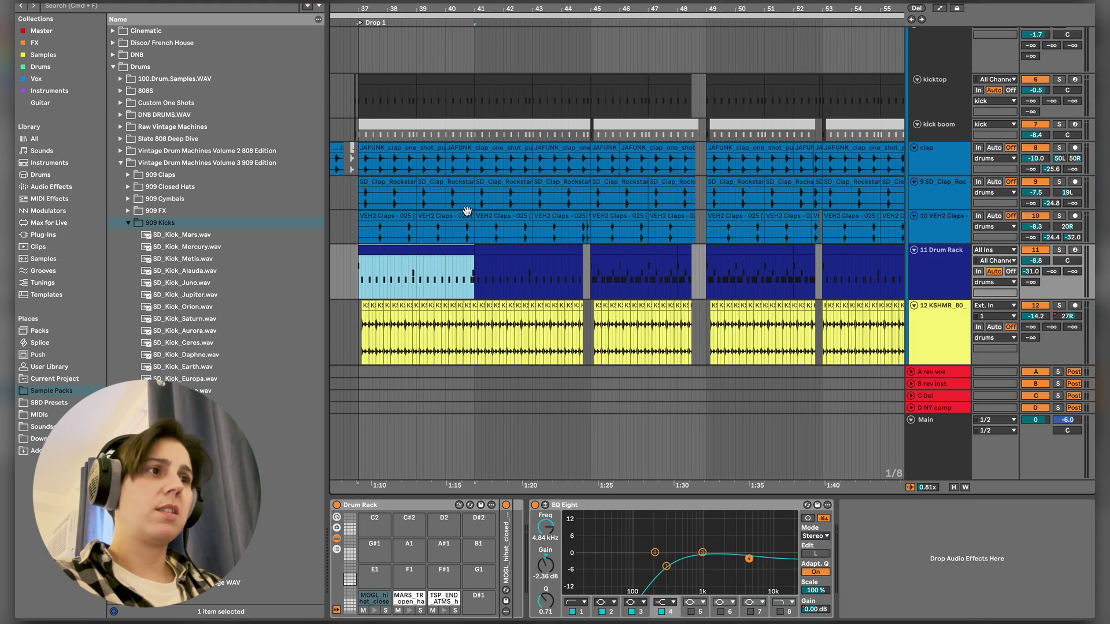
{"action": "left_click", "coordinate": [40, 174]}
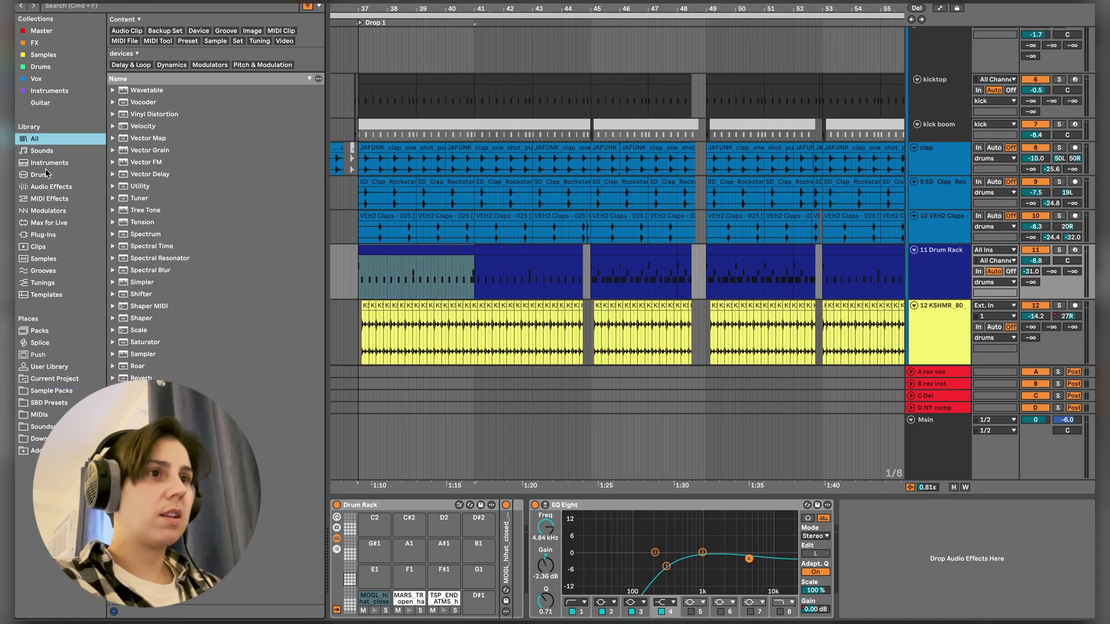
{"action": "key", "text": "super+f"}
{"action": "type", "text": "909"}
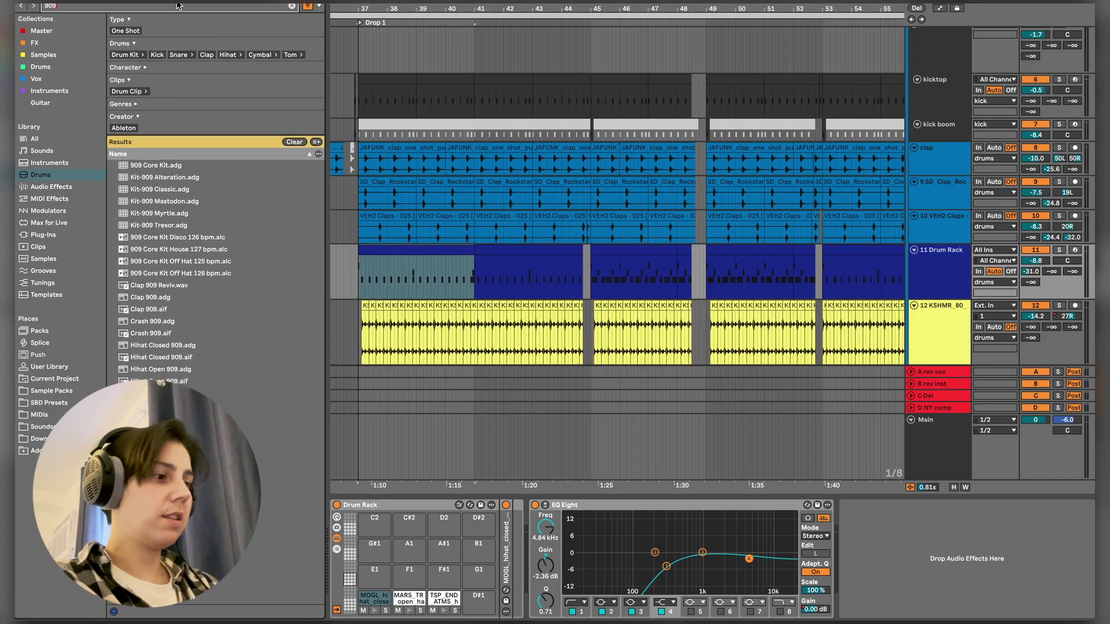
{"action": "left_click", "coordinate": [165, 168]}
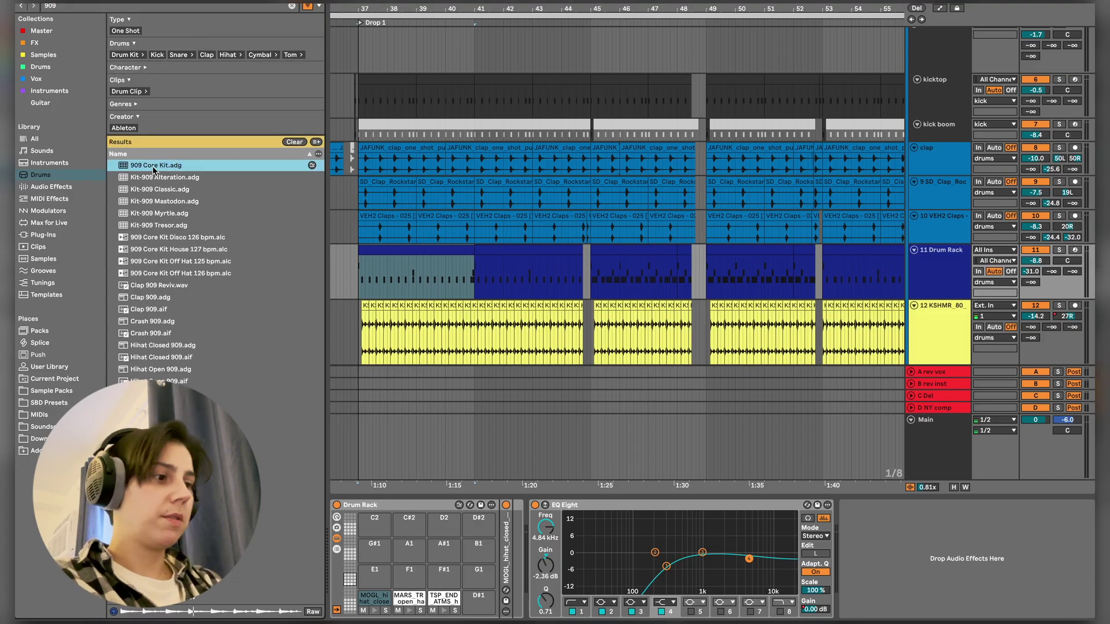
{"action": "left_click", "coordinate": [648, 281]}
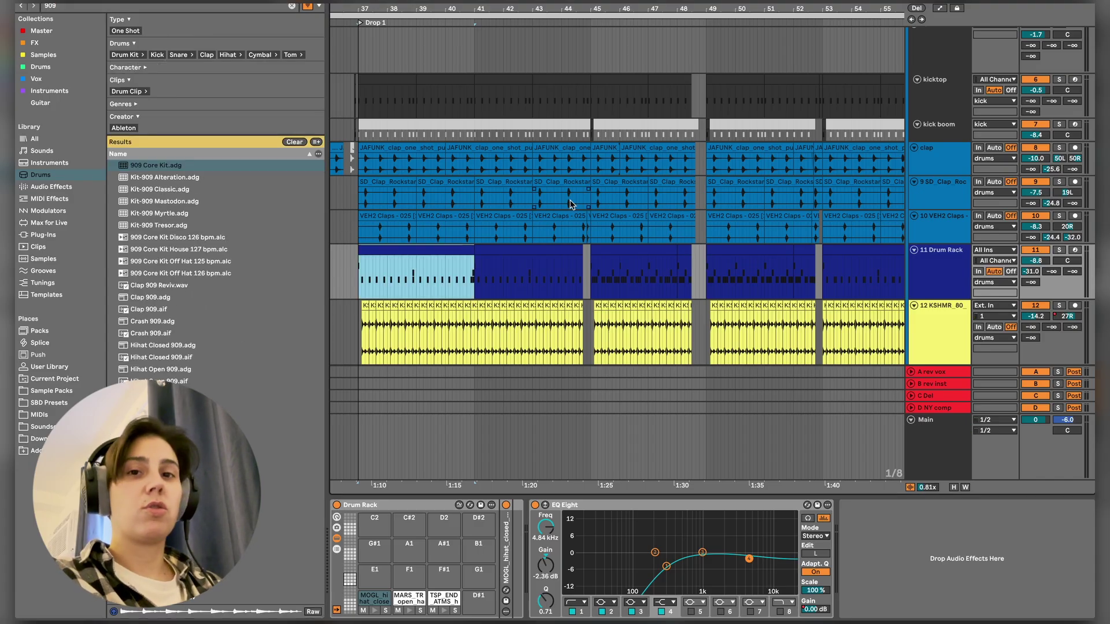
- Play the kick boom clip from bar 61 to hear its low kick layer
{"action": "scroll", "coordinate": [713, 170], "scroll_direction": "up", "scroll_amount": 1}
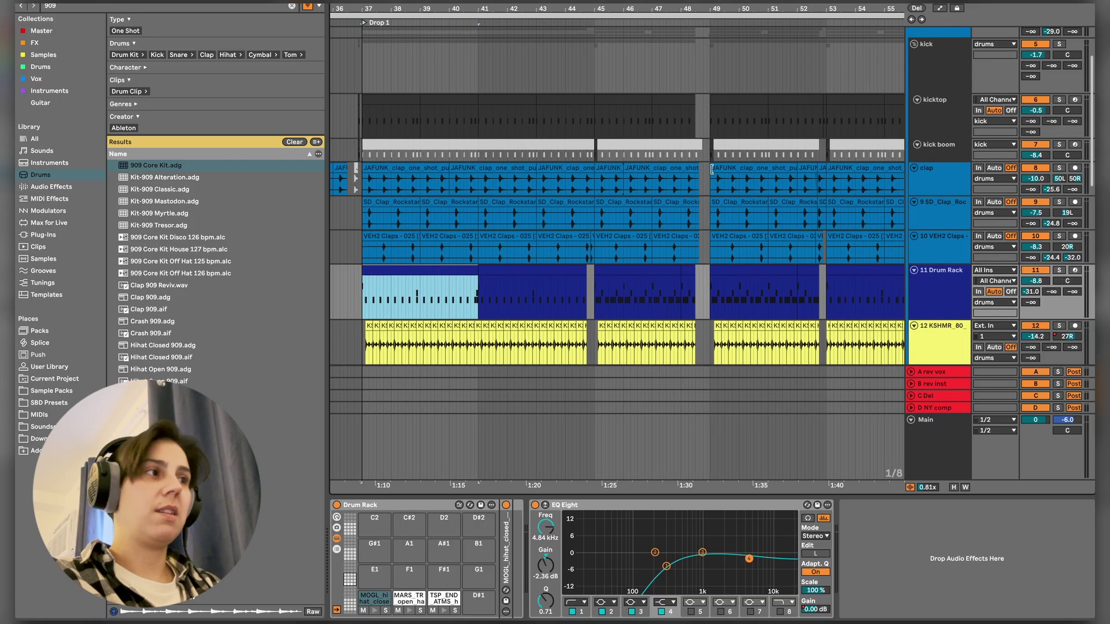
{"action": "scroll", "coordinate": [712, 170], "scroll_direction": "up", "scroll_amount": 2}
{"action": "scroll", "coordinate": [712, 169], "scroll_direction": "right", "scroll_amount": 5}
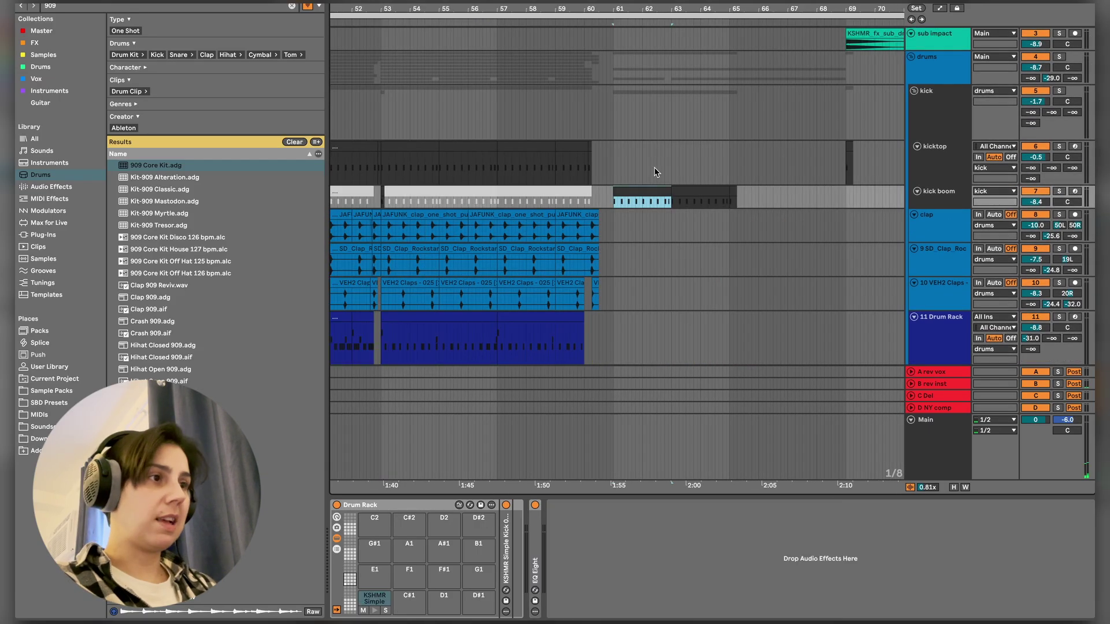
{"action": "left_click", "coordinate": [664, 225]}
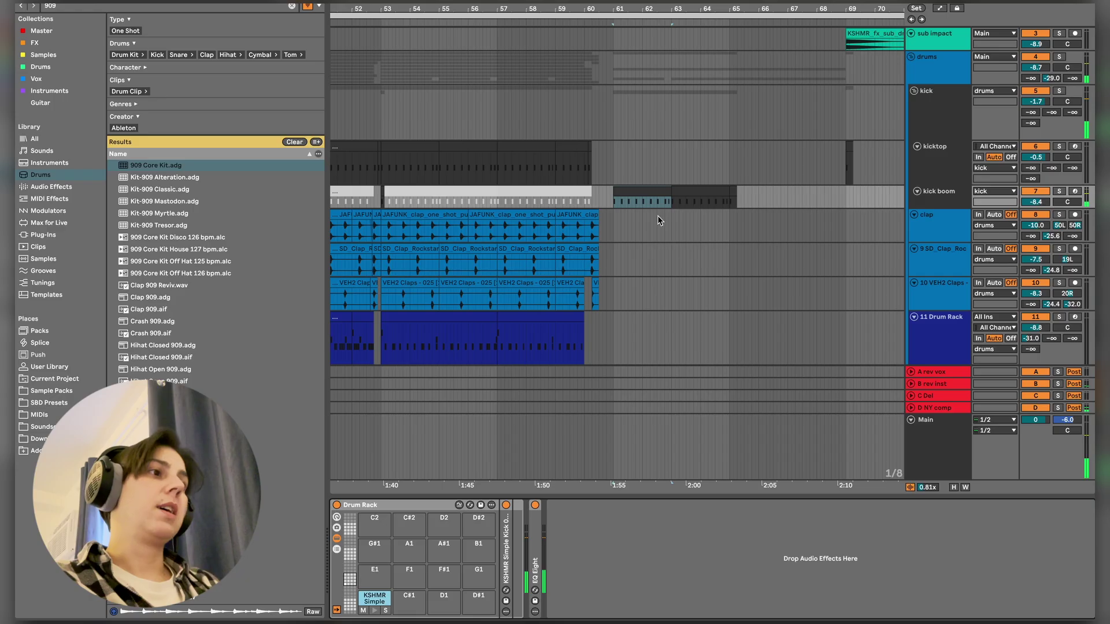
{"action": "left_click", "coordinate": [613, 204]}
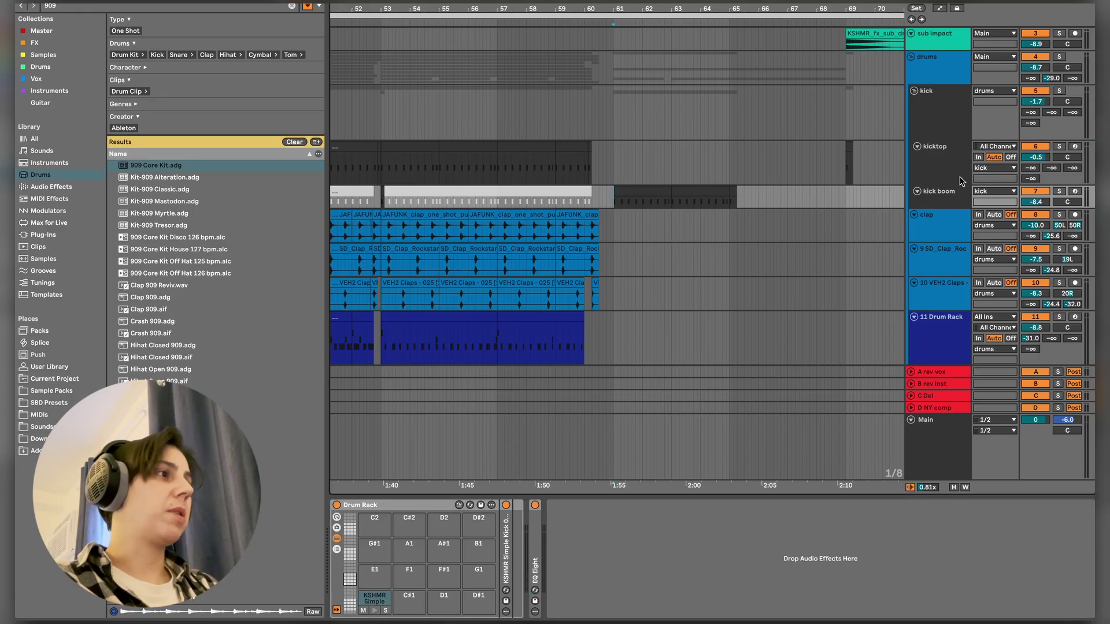
{"action": "key", "text": "space"}
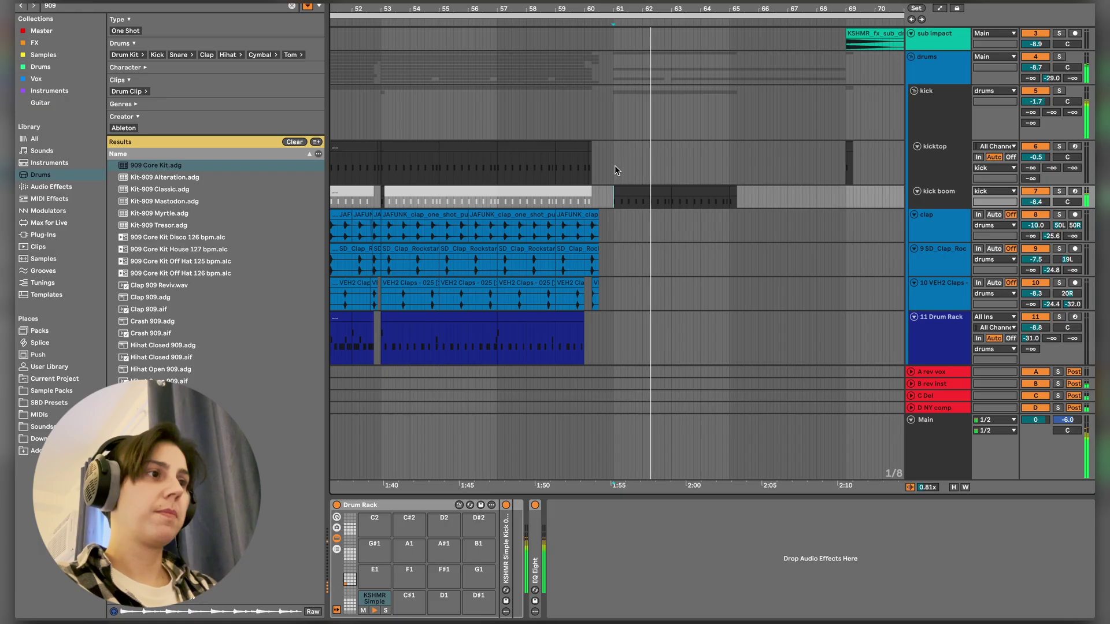
- Check the UADx plug-in on the kick group and fold the group
{"action": "scroll", "coordinate": [743, 189], "scroll_direction": "right", "scroll_amount": 15}
{"action": "scroll", "coordinate": [742, 189], "scroll_direction": "down", "scroll_amount": 1}
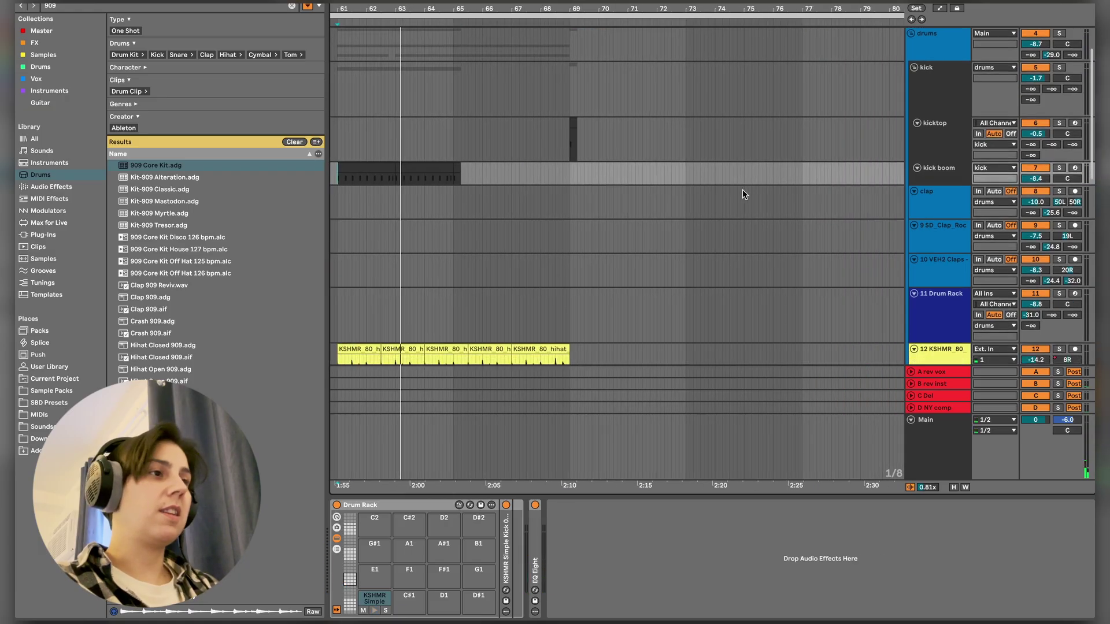
{"action": "scroll", "coordinate": [773, 186], "scroll_direction": "left", "scroll_amount": 20}
{"action": "scroll", "coordinate": [772, 186], "scroll_direction": "down", "scroll_amount": 3}
{"action": "left_click", "coordinate": [935, 110]}
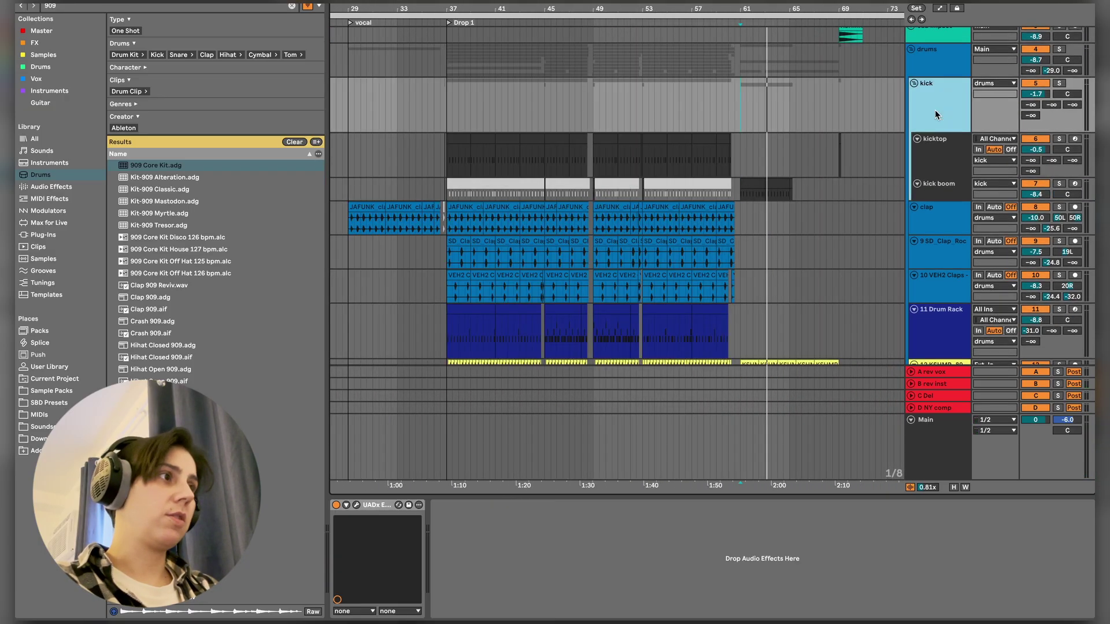
{"action": "left_click", "coordinate": [356, 505]}
{"action": "left_click", "coordinate": [469, 141]}
{"action": "left_click", "coordinate": [914, 83]}
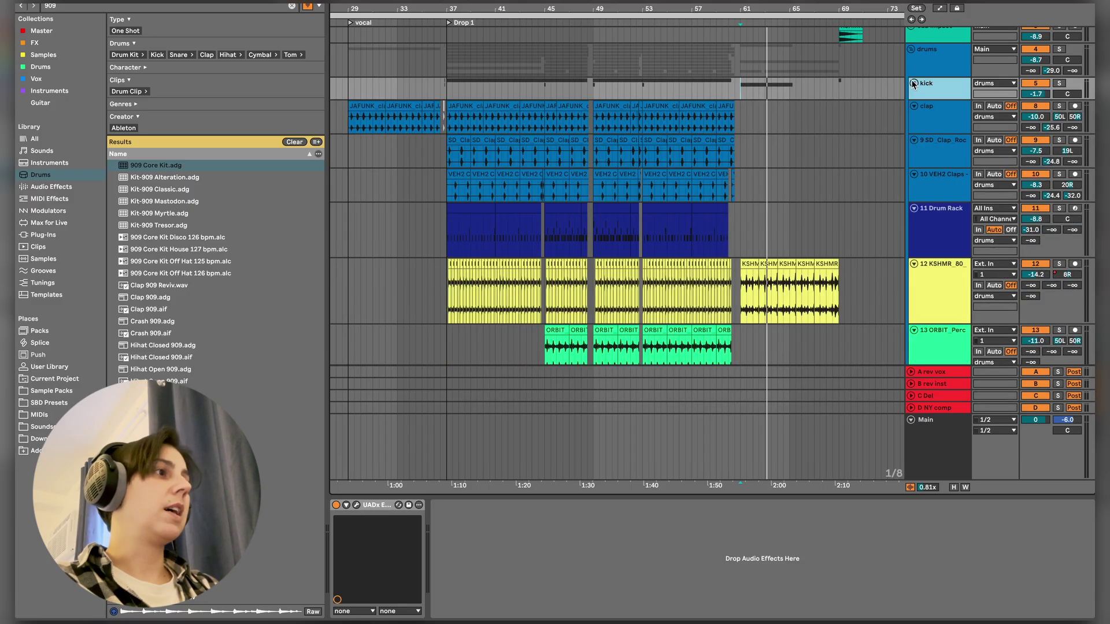
- Play the claps from bar 37, soloing the clap, SD_Clap_Rockstar and VEH2 Claps tracks one at a time
{"action": "left_click", "coordinate": [460, 103]}
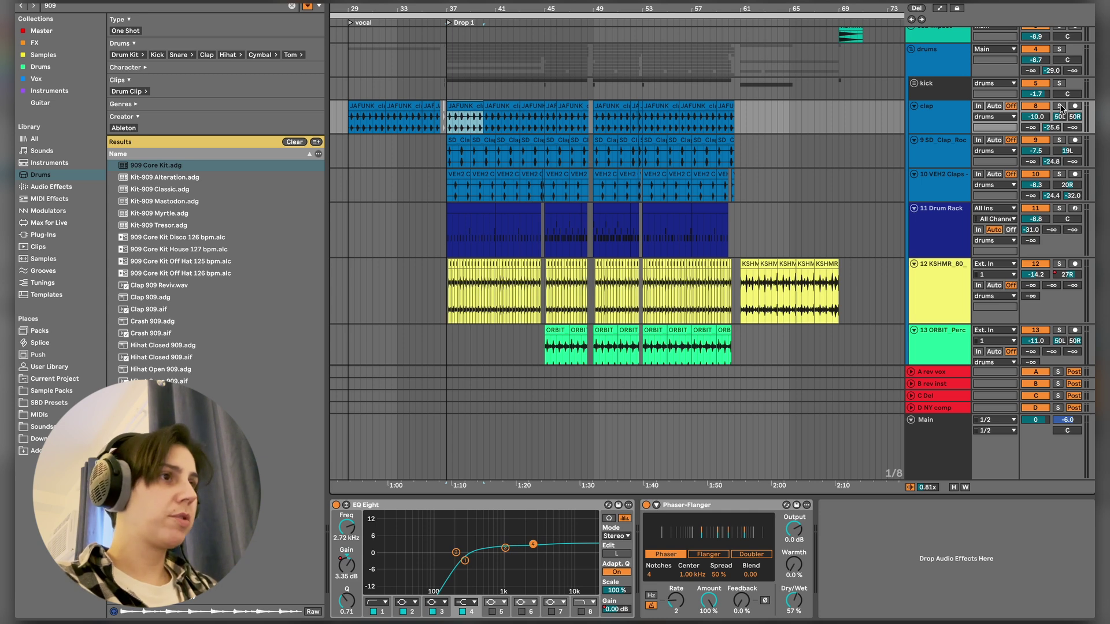
{"action": "left_click", "coordinate": [1059, 106]}
{"action": "key", "text": "space"}
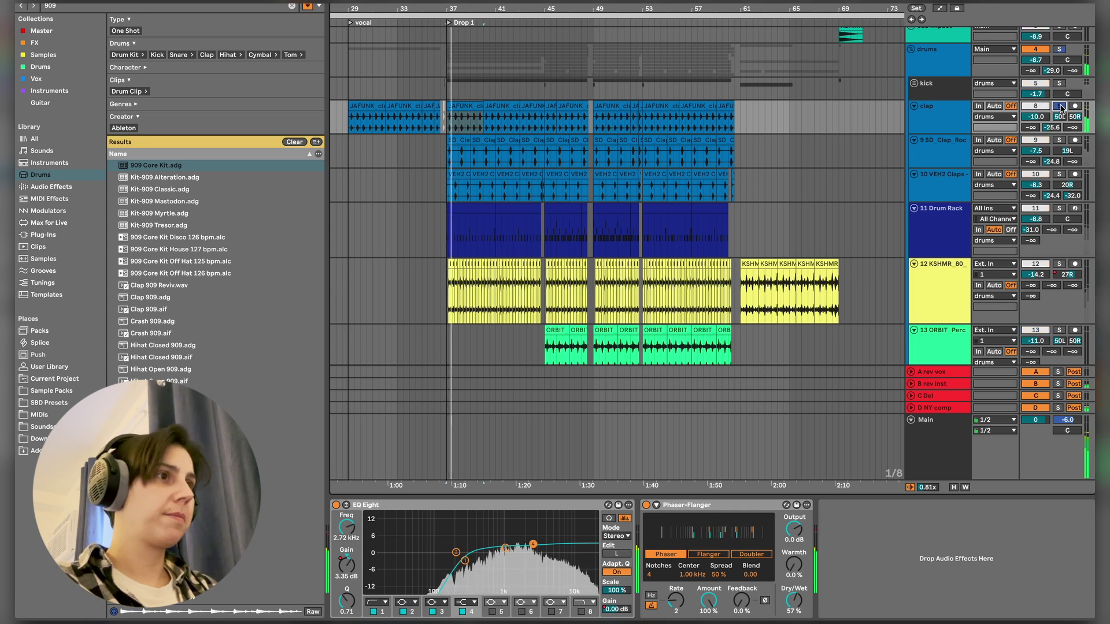
{"action": "left_click", "coordinate": [1059, 141]}
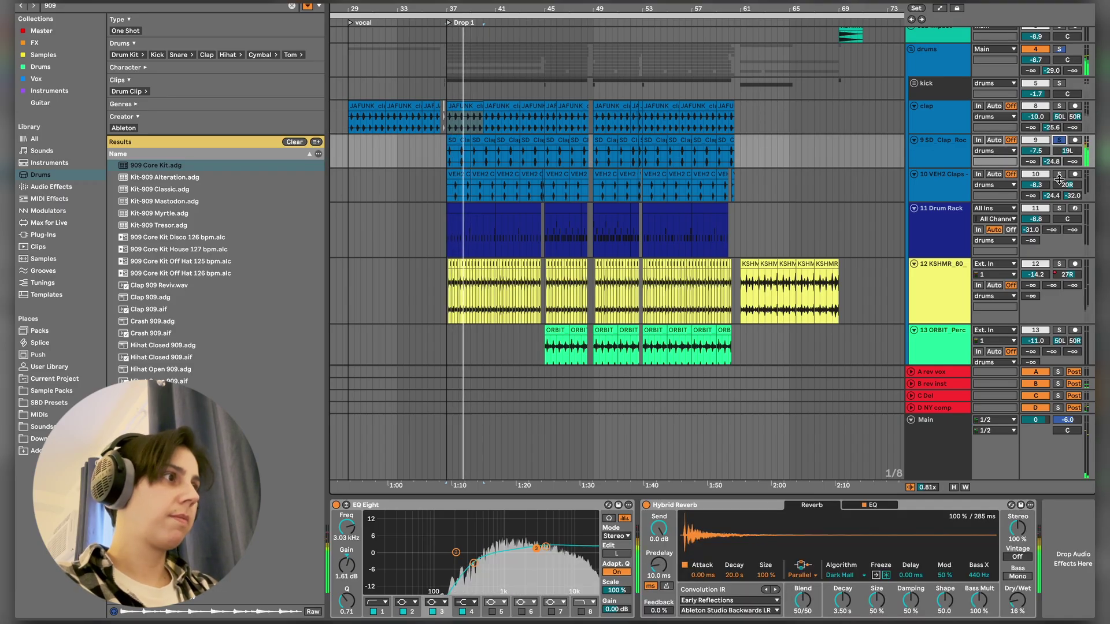
{"action": "left_click", "coordinate": [1060, 176]}
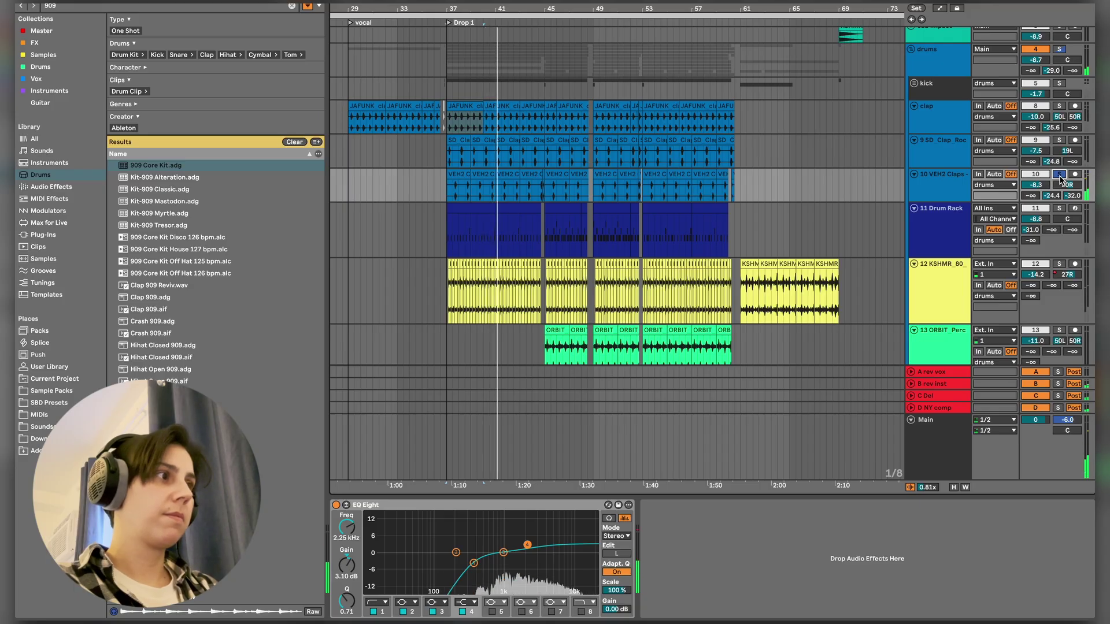
- Examine how the hits of the three clap tracks line up after bar 37 by highlighting individual beats across them
{"action": "left_click", "coordinate": [461, 119]}
{"action": "key", "text": "plus"}
{"action": "key", "text": "plus"}
{"action": "key", "text": "plus"}
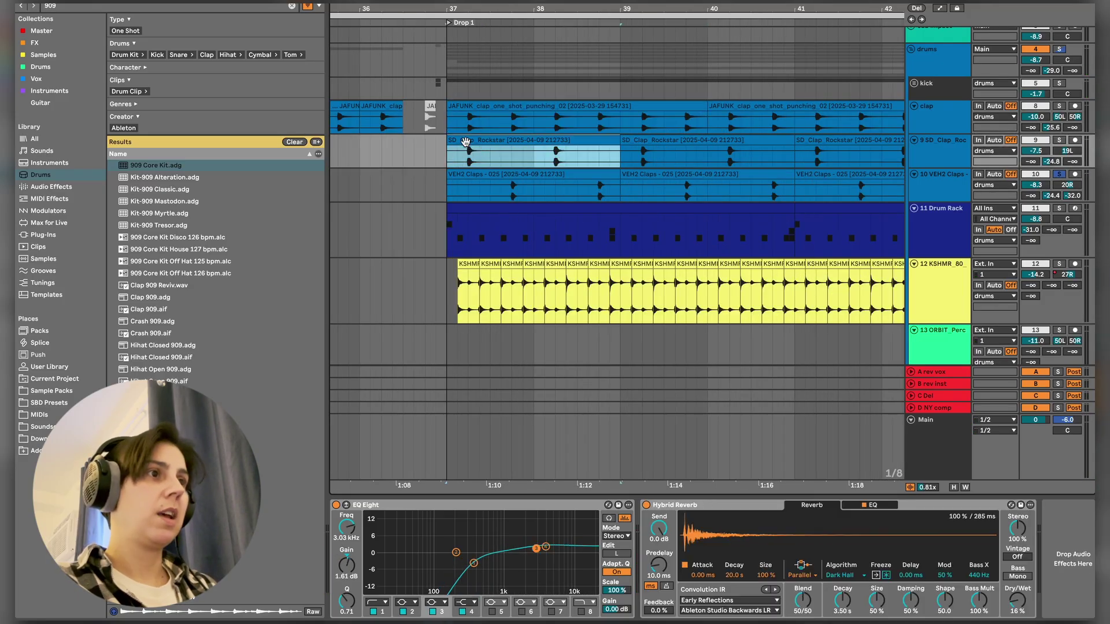
{"action": "left_click_drag", "start_coordinate": [456, 167], "coordinate": [497, 122]}
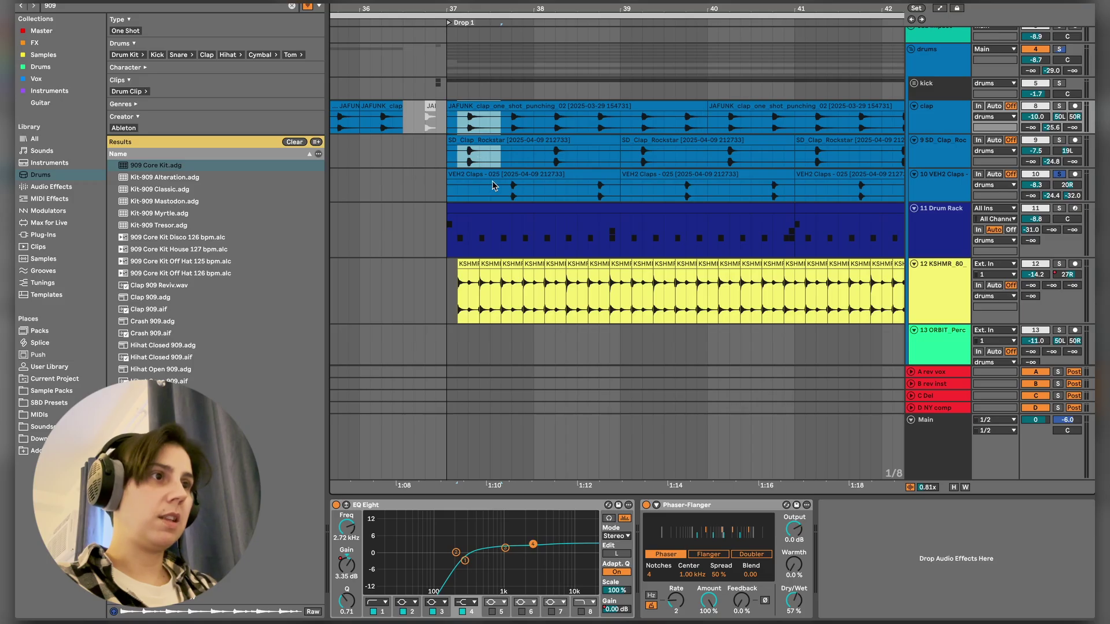
{"action": "left_click_drag", "start_coordinate": [500, 199], "coordinate": [548, 116]}
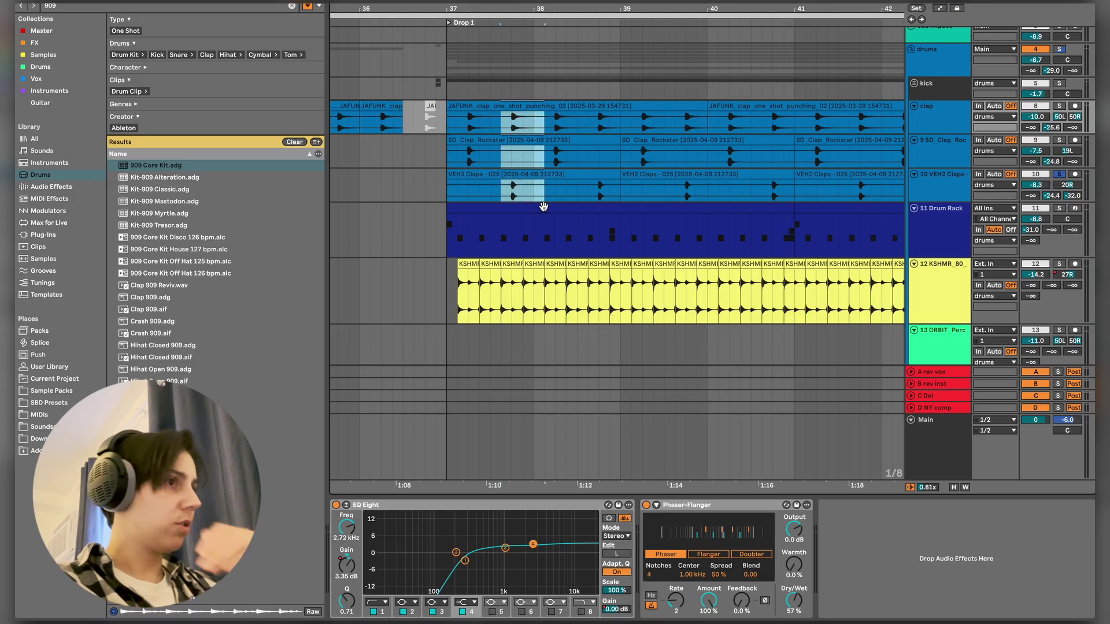
{"action": "left_click", "coordinate": [451, 192]}
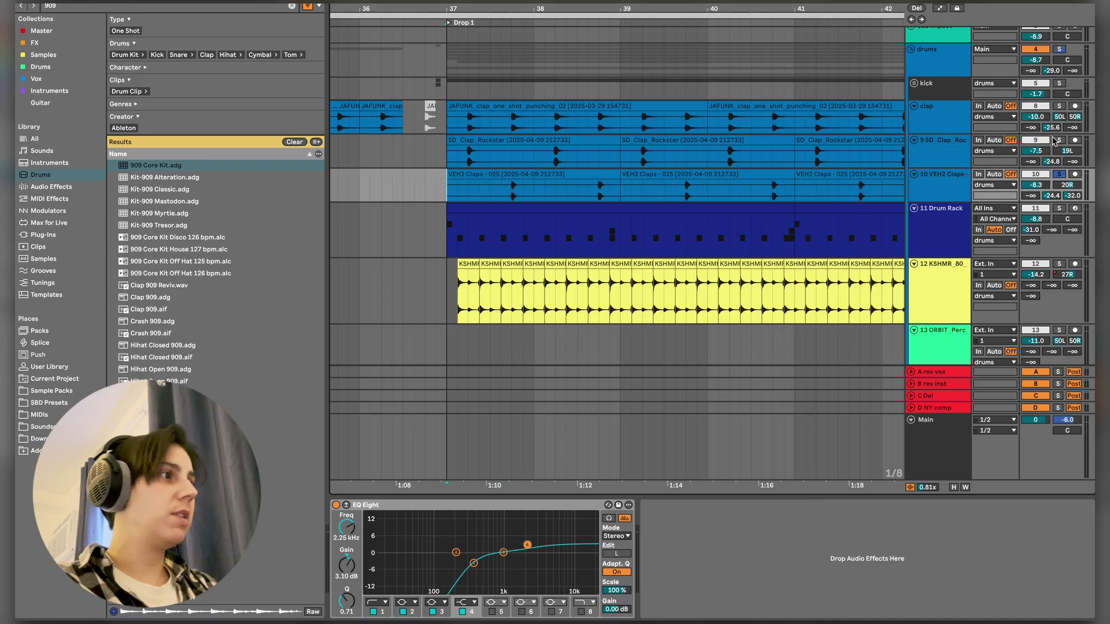
- Solo all three clap tracks together and play them from bar 37
{"action": "left_click", "coordinate": [1059, 139]}
{"action": "left_click", "coordinate": [1059, 106]}
{"action": "key", "text": "plus"}
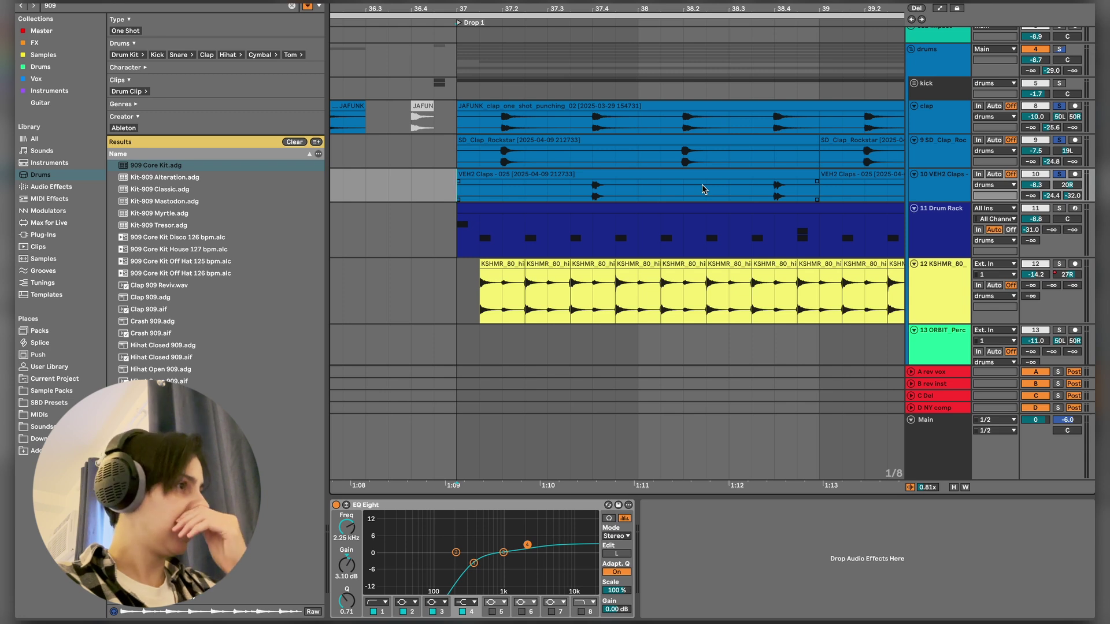
{"action": "key", "text": "space"}
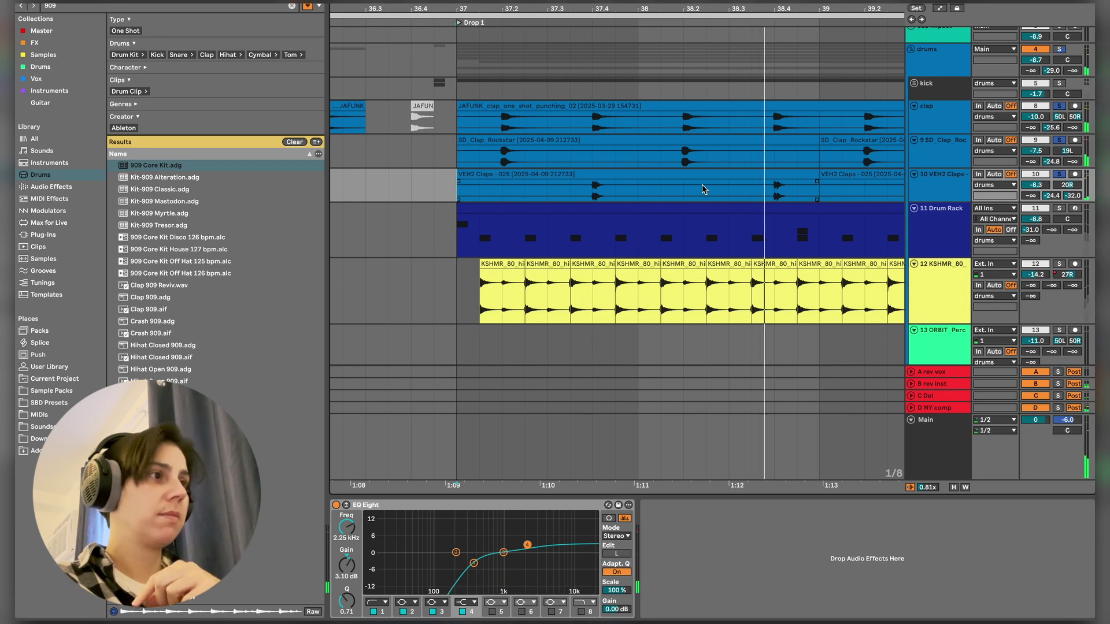
{"action": "key", "text": "space"}
- Solo the 11 Drum Rack track, play its clip from bar 37 and look through the rack's pads
{"action": "left_click", "coordinate": [510, 218]}
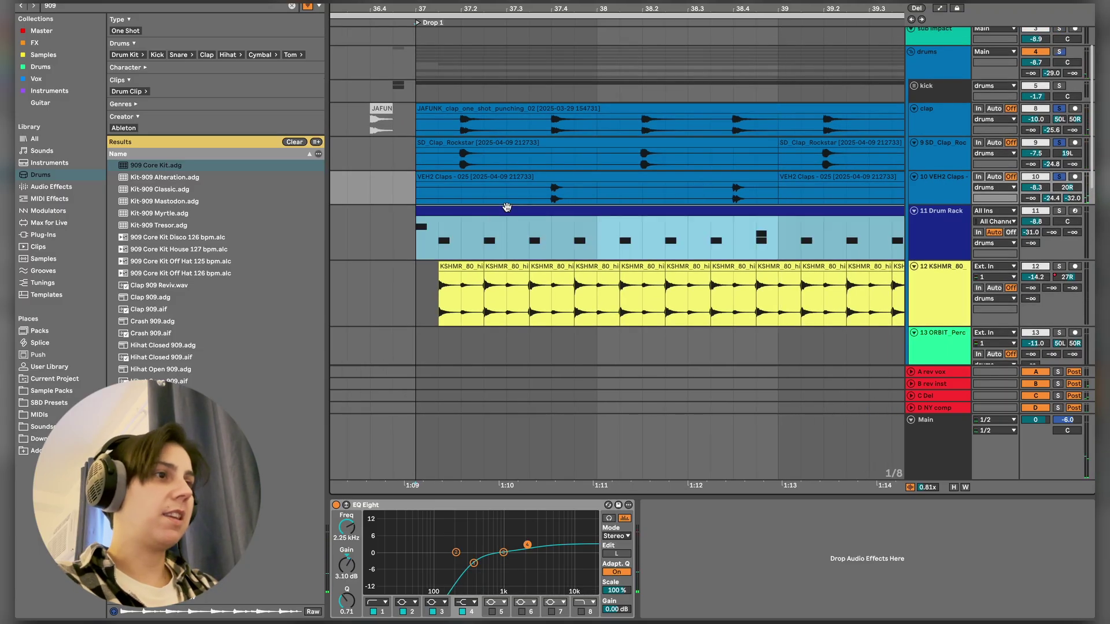
{"action": "left_click", "coordinate": [1060, 211]}
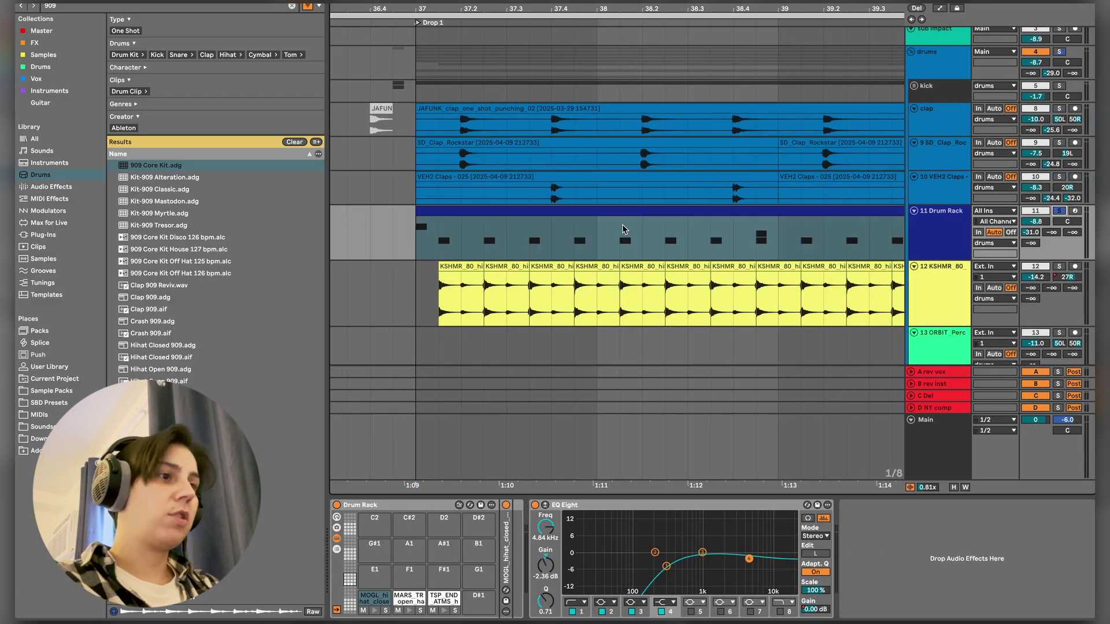
{"action": "key", "text": "space"}
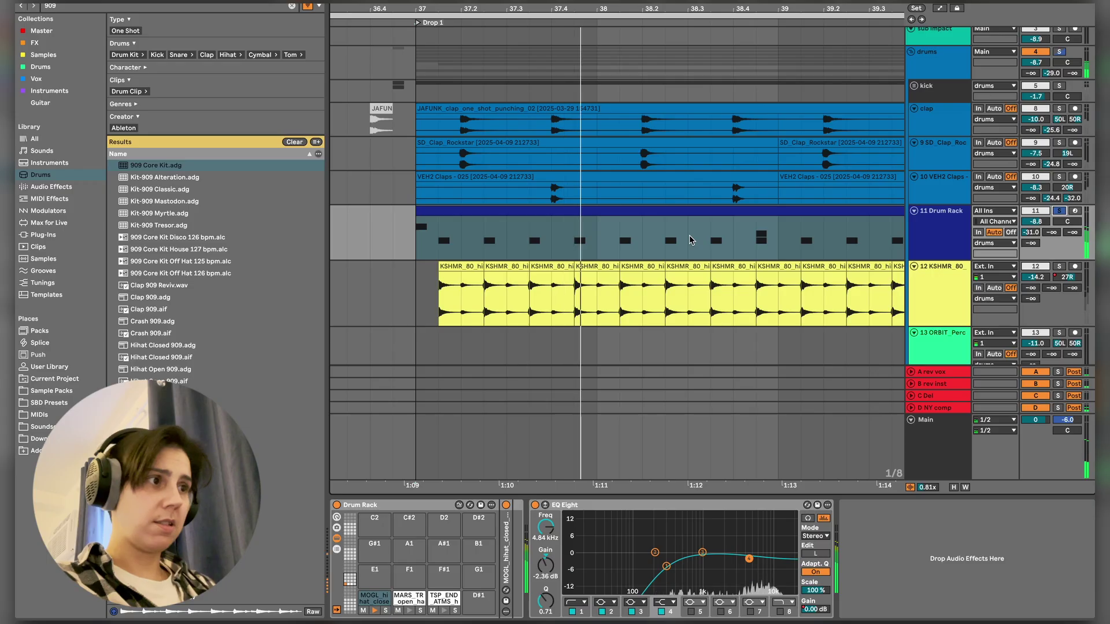
{"action": "scroll", "coordinate": [690, 240], "scroll_direction": "right", "scroll_amount": 2}
{"action": "scroll", "coordinate": [395, 610], "scroll_direction": "down", "scroll_amount": 7}
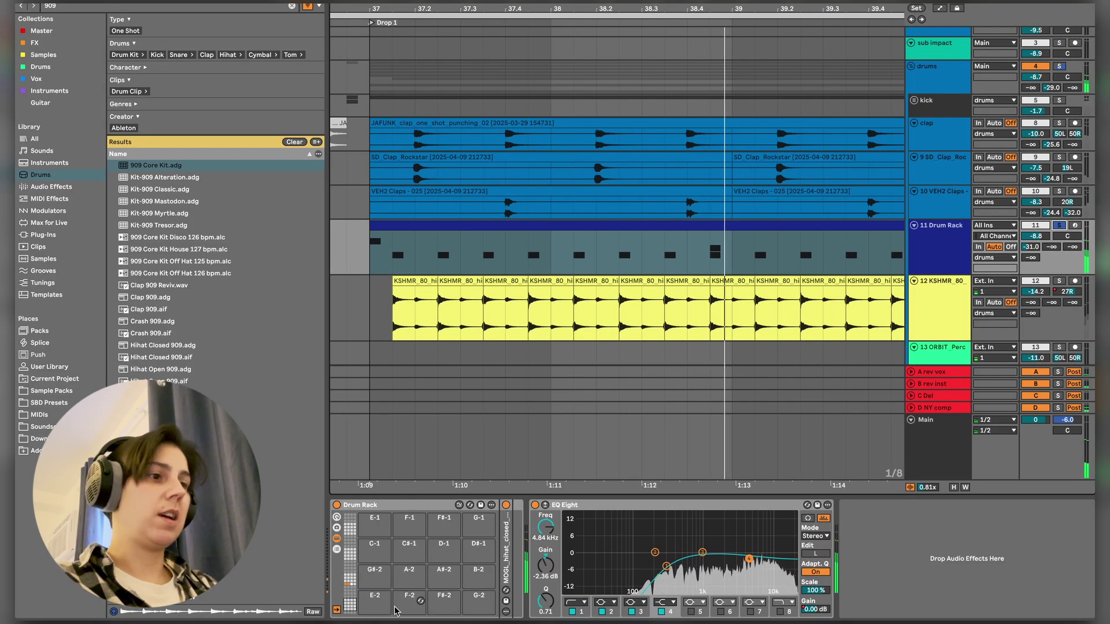
{"action": "scroll", "coordinate": [382, 603], "scroll_direction": "up", "scroll_amount": 6}
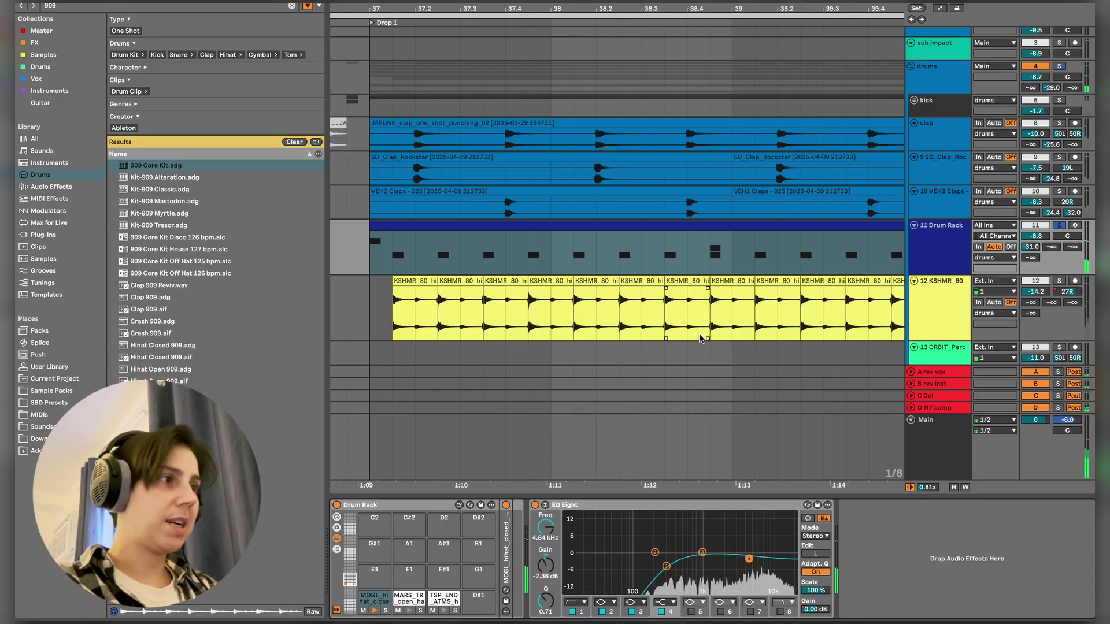
- Highlight the KSHMR hat clips on track 12 from bar 37 to examine their placement, undoing any accidental edit
{"action": "scroll", "coordinate": [809, 231], "scroll_direction": "down", "scroll_amount": 3}
{"action": "left_click", "coordinate": [389, 243]}
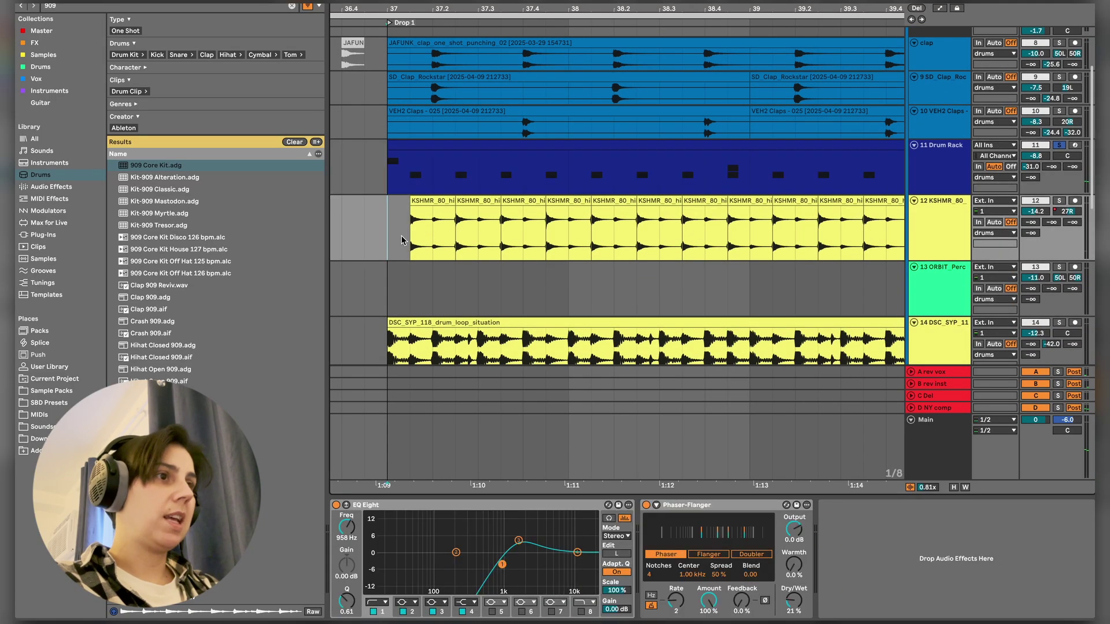
{"action": "left_click_drag", "start_coordinate": [441, 193], "coordinate": [773, 219]}
{"action": "left_click", "coordinate": [439, 244]}
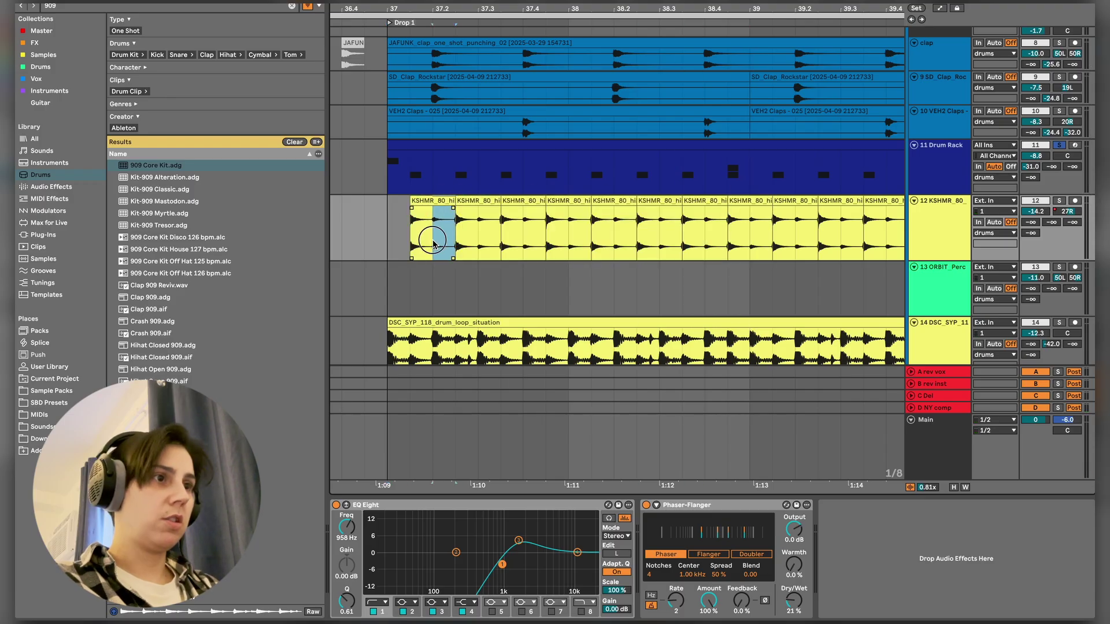
{"action": "left_click_drag", "start_coordinate": [449, 200], "coordinate": [575, 173]}
{"action": "key", "text": "ctrl+z"}
- Play the KSHMR hat track soloed, and add the Drum Rack to the solo to hear both hat layers together
{"action": "key", "text": "space"}
{"action": "left_click", "coordinate": [1060, 202]}
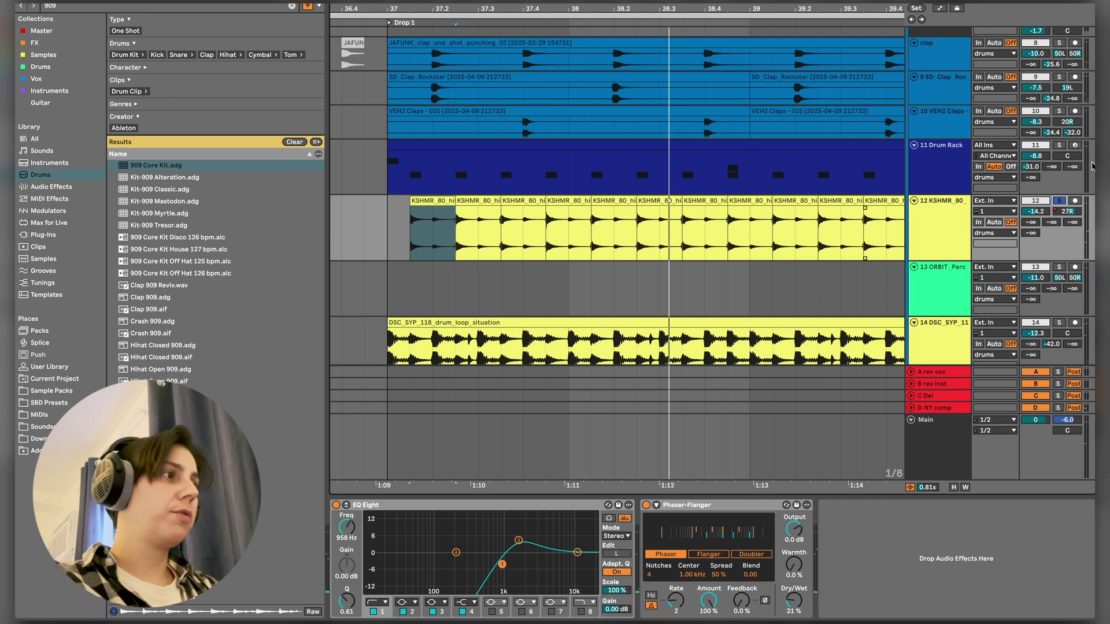
{"action": "left_click", "coordinate": [1059, 145]}
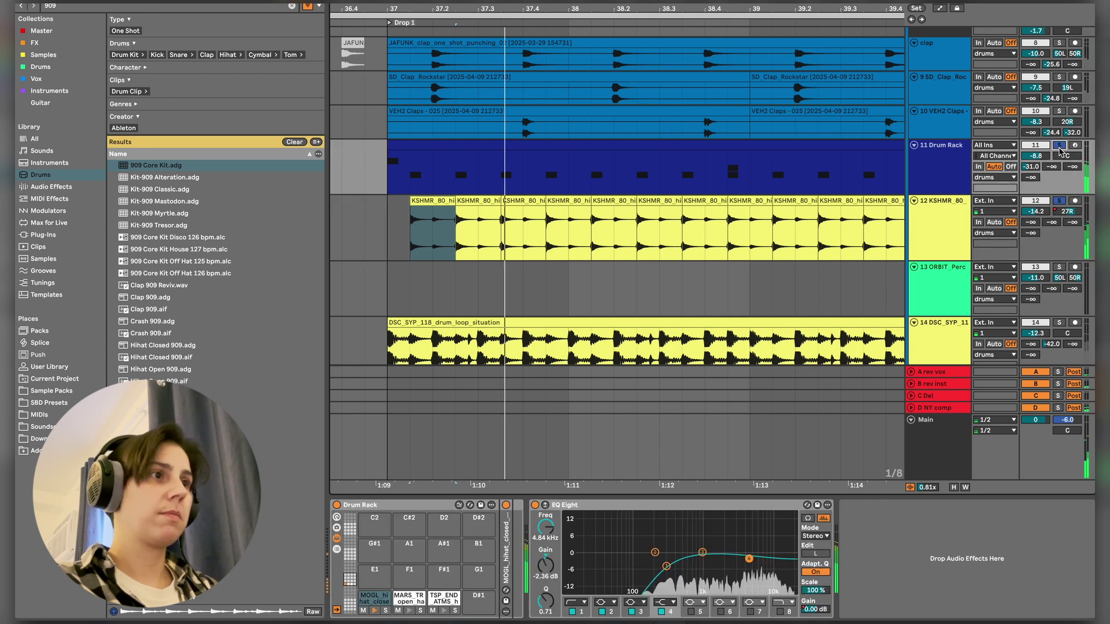
{"action": "scroll", "coordinate": [779, 68], "scroll_direction": "down", "scroll_amount": 4}
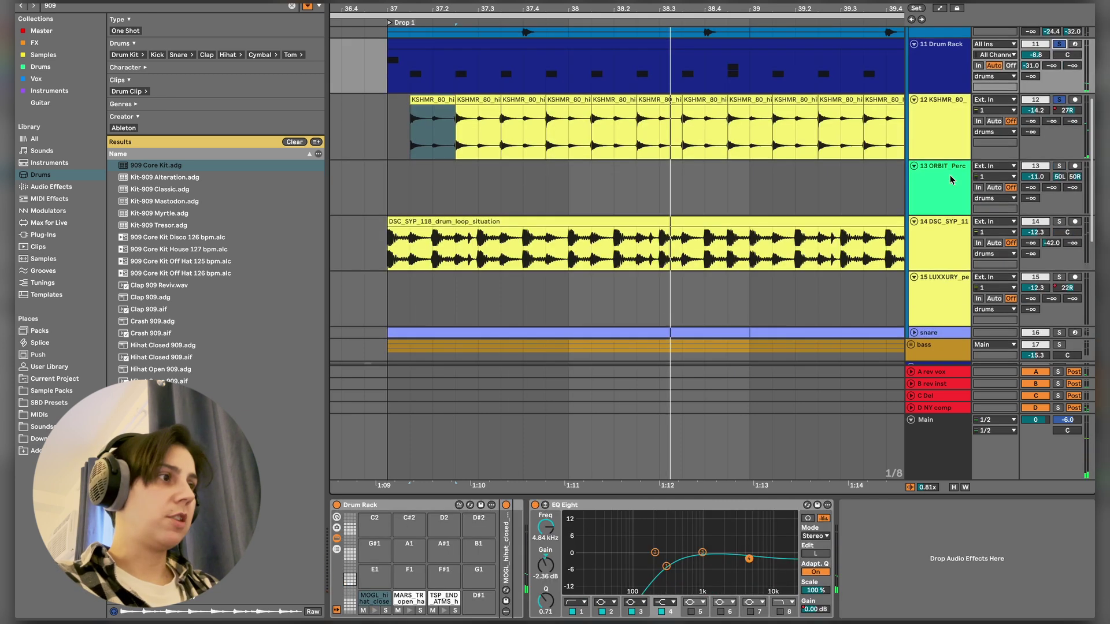
- Select the first DSC_SYP_118_drum_loop_situation clip, solo its track and play it from bar 37
{"action": "key", "text": "minus"}
{"action": "left_click", "coordinate": [634, 215]}
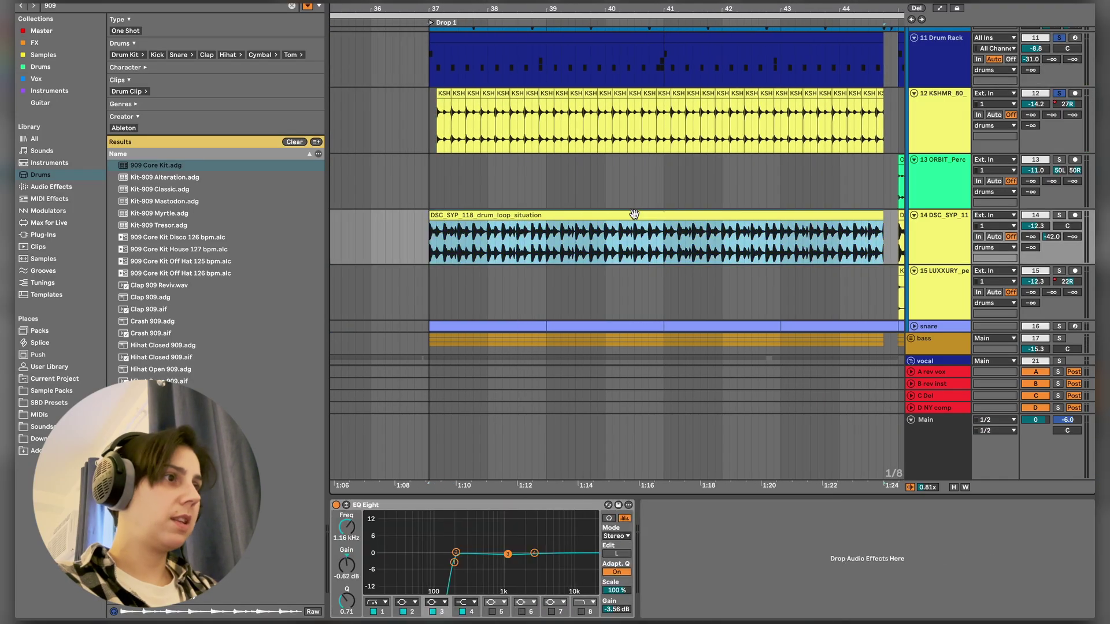
{"action": "left_click", "coordinate": [1061, 216]}
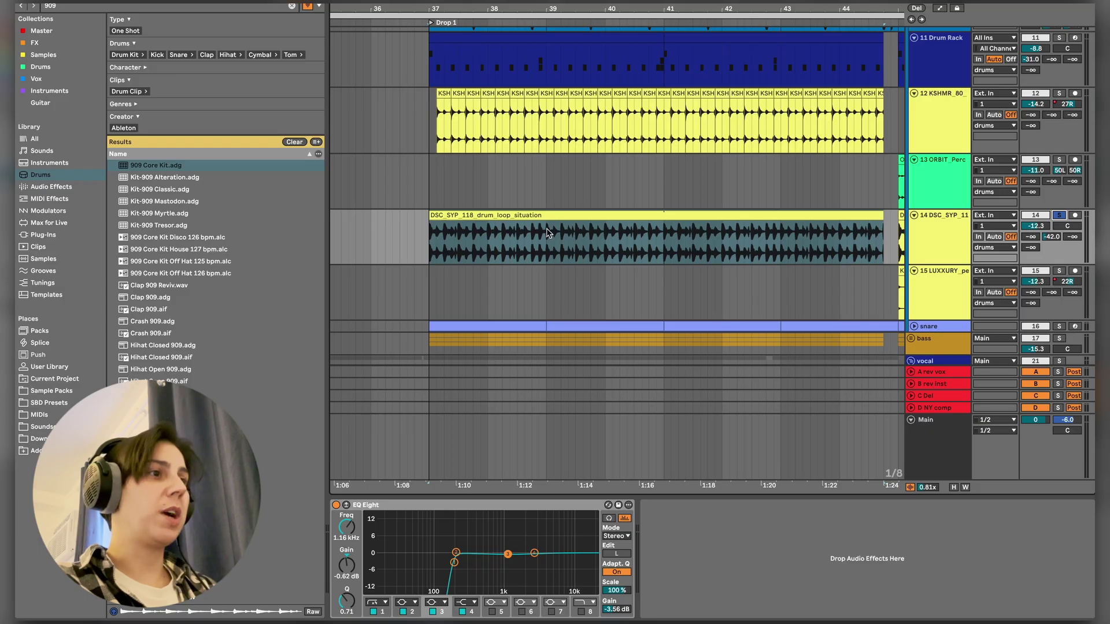
{"action": "key", "text": "space"}
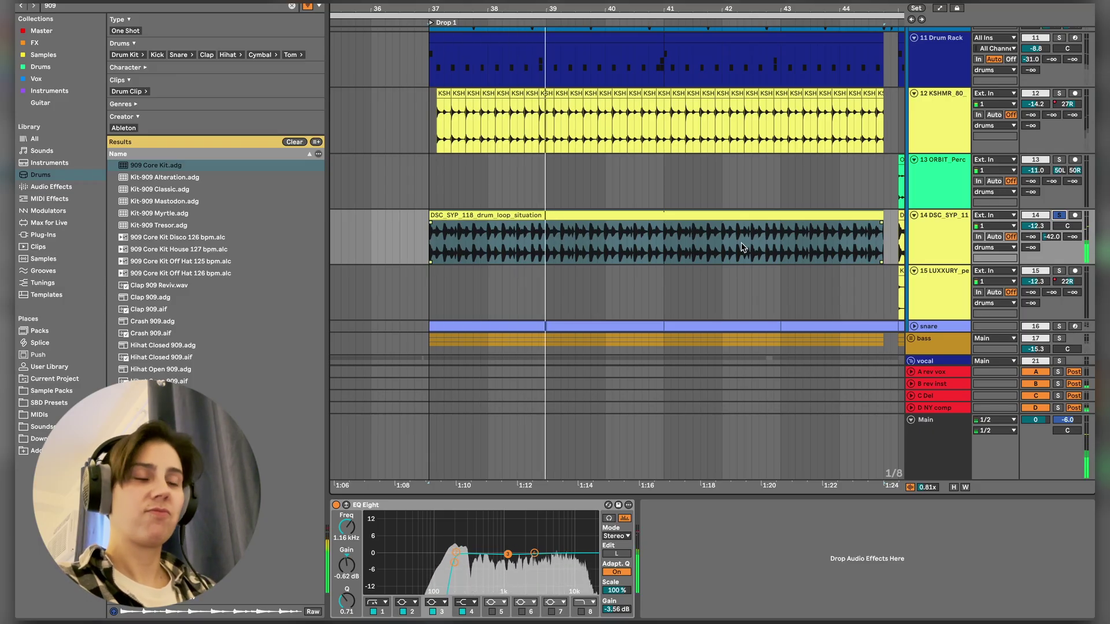
- Look over the drum group's layers between bars 41 and 50, from the kick and claps down to the percussion loops
{"action": "scroll", "coordinate": [747, 244], "scroll_direction": "right", "scroll_amount": 1}
{"action": "scroll", "coordinate": [747, 245], "scroll_direction": "up", "scroll_amount": 1}
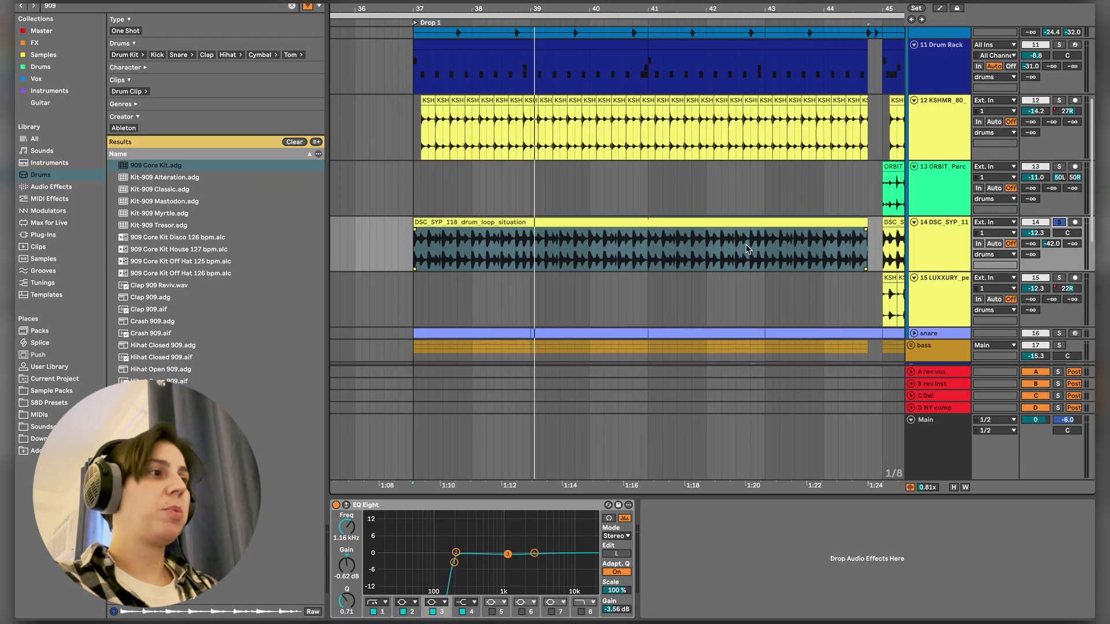
{"action": "scroll", "coordinate": [746, 245], "scroll_direction": "right", "scroll_amount": 8}
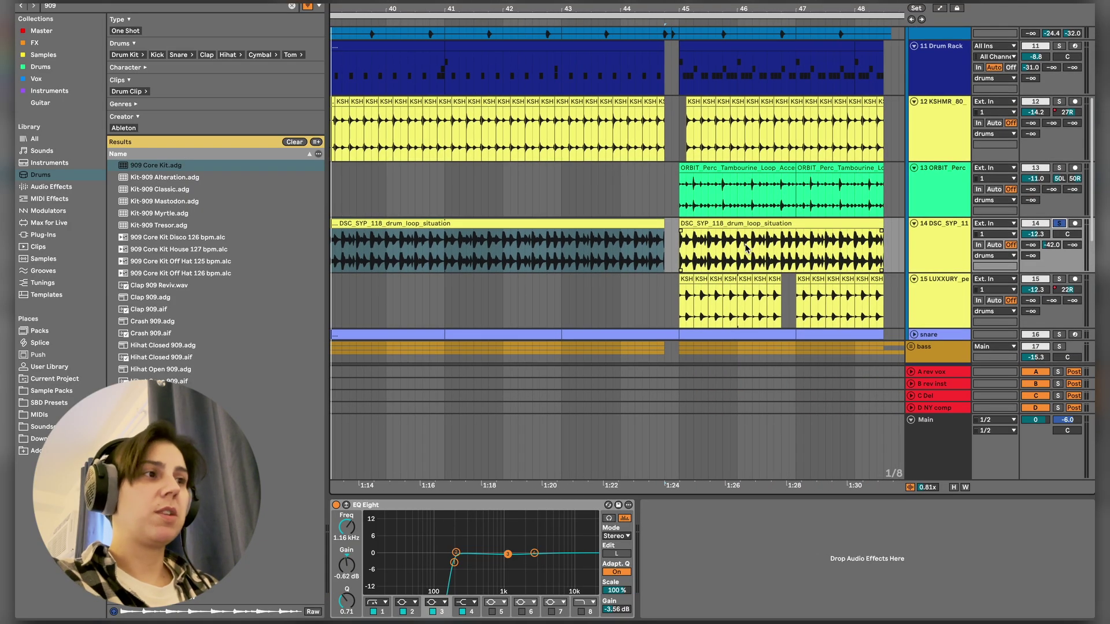
{"action": "scroll", "coordinate": [746, 248], "scroll_direction": "down", "scroll_amount": 1}
{"action": "scroll", "coordinate": [746, 247], "scroll_direction": "right", "scroll_amount": 3}
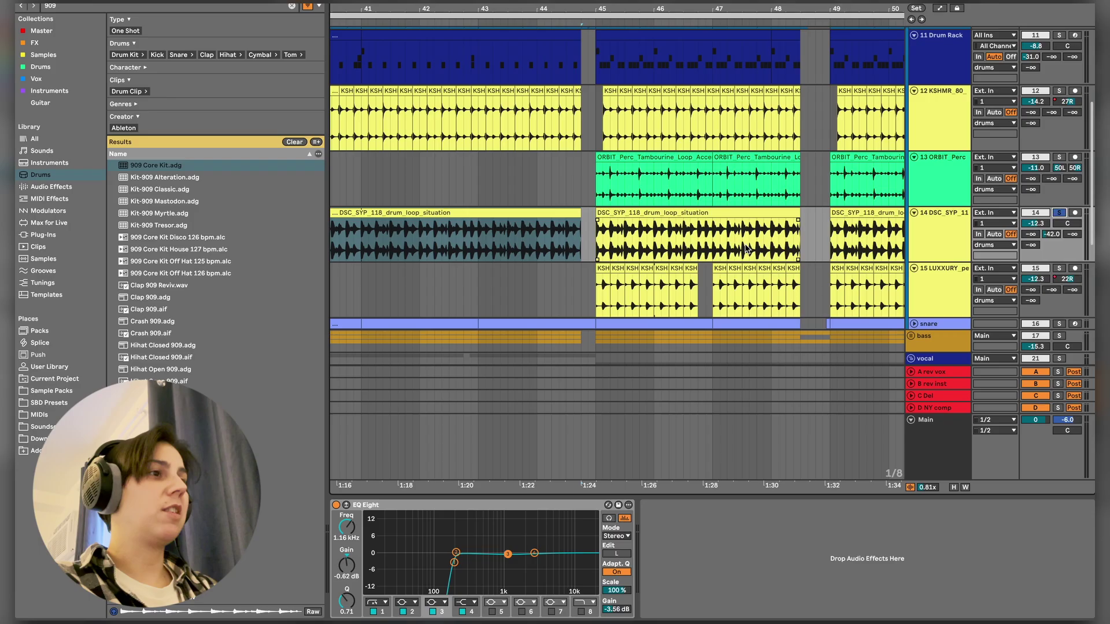
{"action": "scroll", "coordinate": [746, 249], "scroll_direction": "up", "scroll_amount": 2}
{"action": "scroll", "coordinate": [746, 249], "scroll_direction": "left", "scroll_amount": 1}
{"action": "scroll", "coordinate": [746, 249], "scroll_direction": "up", "scroll_amount": 6}
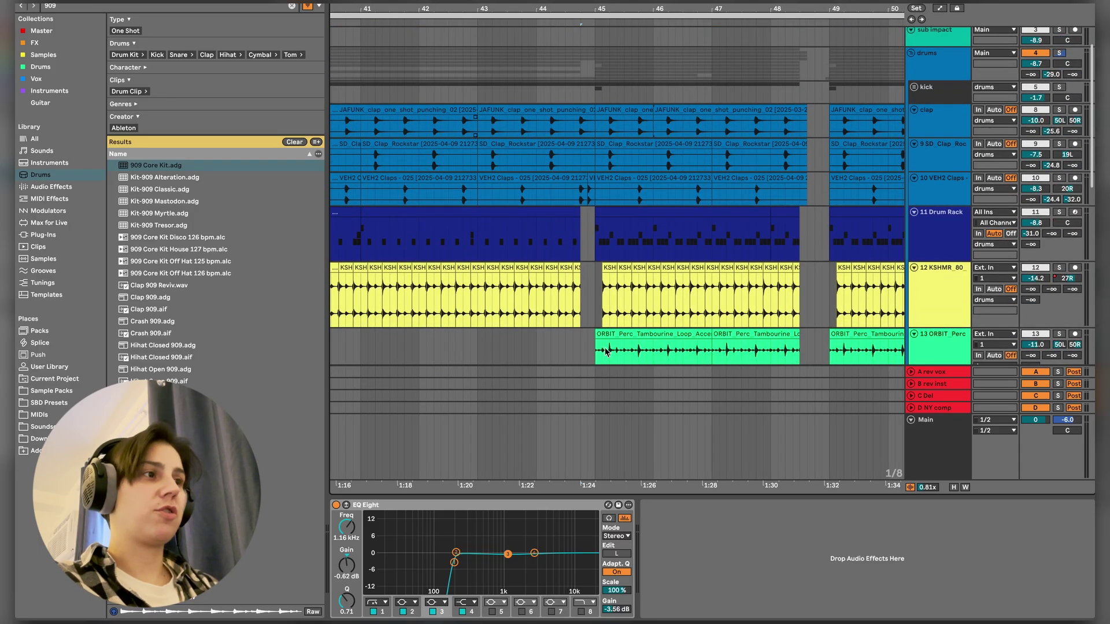
{"action": "scroll", "coordinate": [587, 141], "scroll_direction": "down", "scroll_amount": 8}
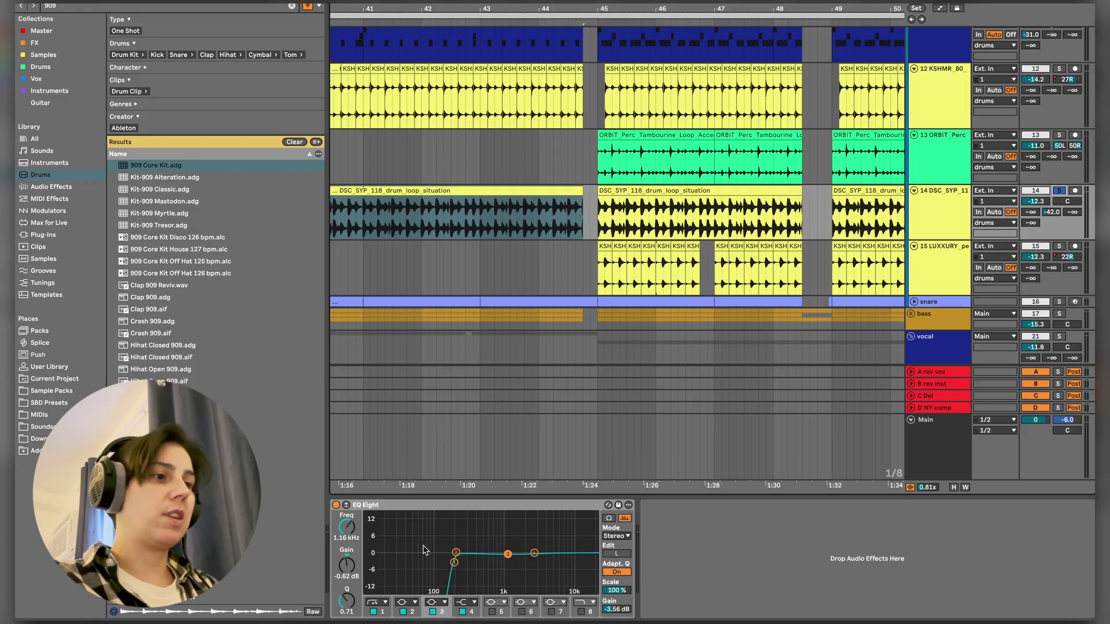
- Play the full drum group from bar 45 with the DSC_SYP_118 loop unsoloed, muting and unmuting that loop to compare
{"action": "left_click", "coordinate": [717, 192]}
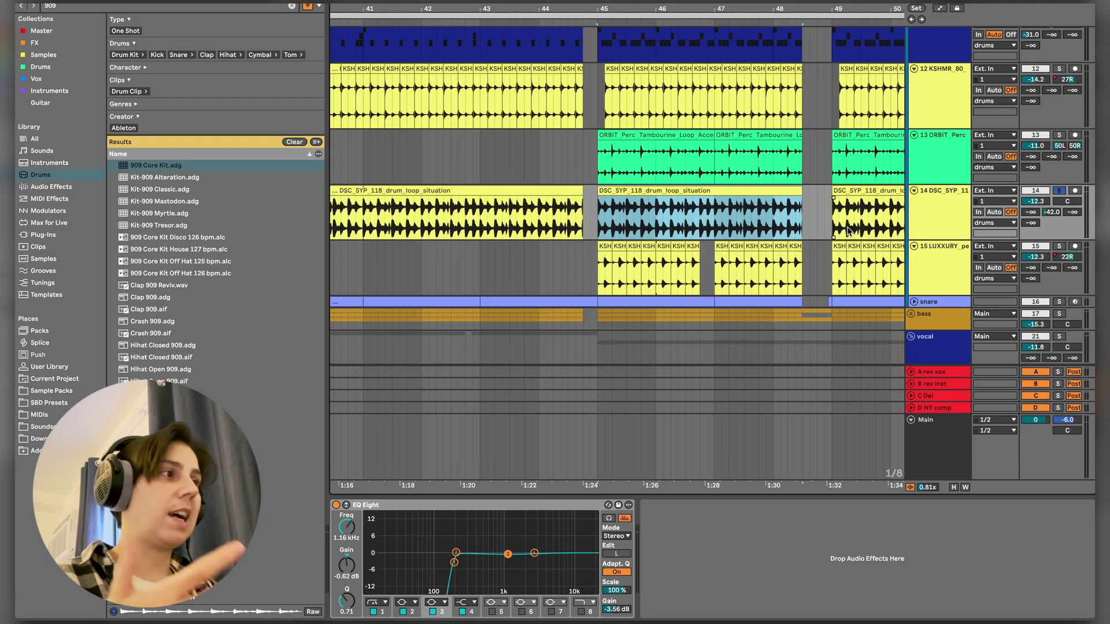
{"action": "scroll", "coordinate": [848, 230], "scroll_direction": "up", "scroll_amount": 3}
{"action": "scroll", "coordinate": [848, 230], "scroll_direction": "right", "scroll_amount": 5}
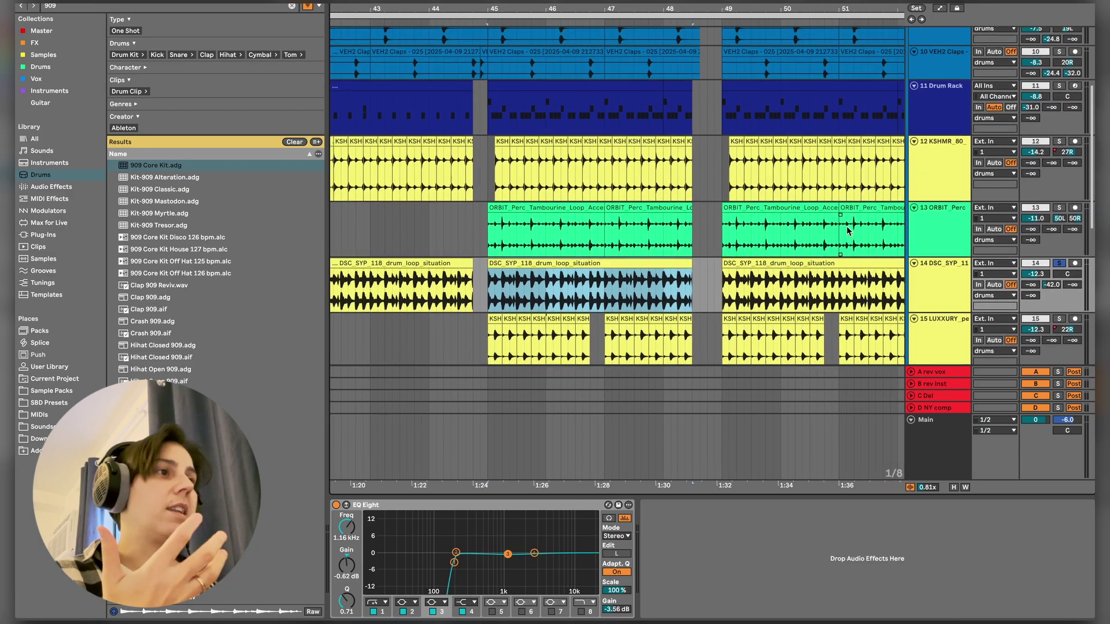
{"action": "scroll", "coordinate": [993, 237], "scroll_direction": "down", "scroll_amount": 1}
{"action": "left_click", "coordinate": [1063, 247]}
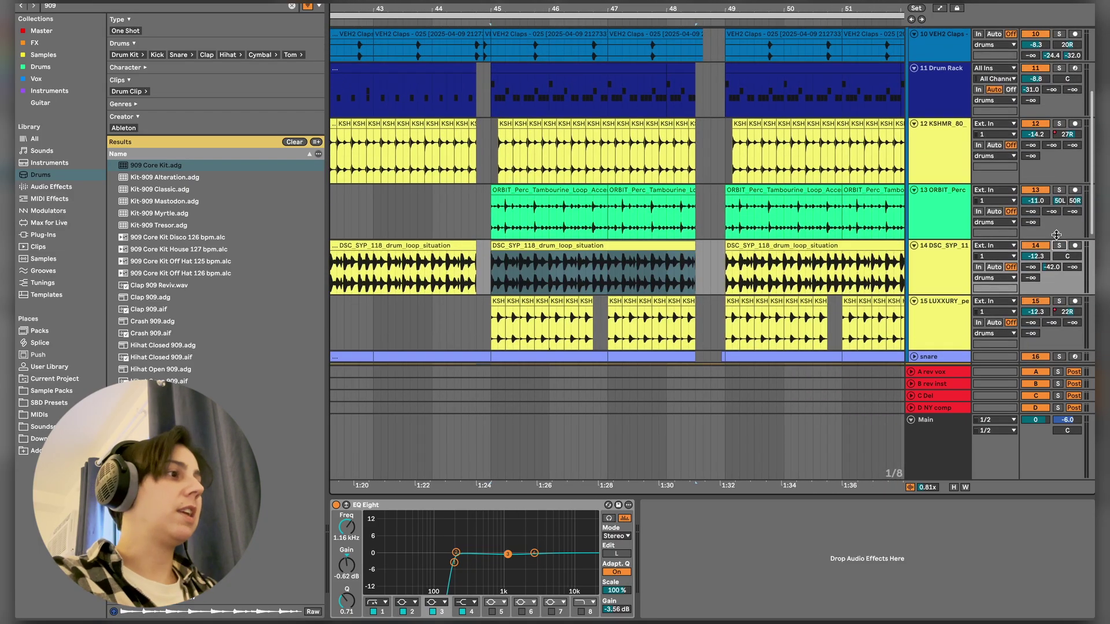
{"action": "scroll", "coordinate": [963, 141], "scroll_direction": "down", "scroll_amount": 5}
{"action": "left_click", "coordinate": [1036, 149]}
{"action": "key", "text": "space"}
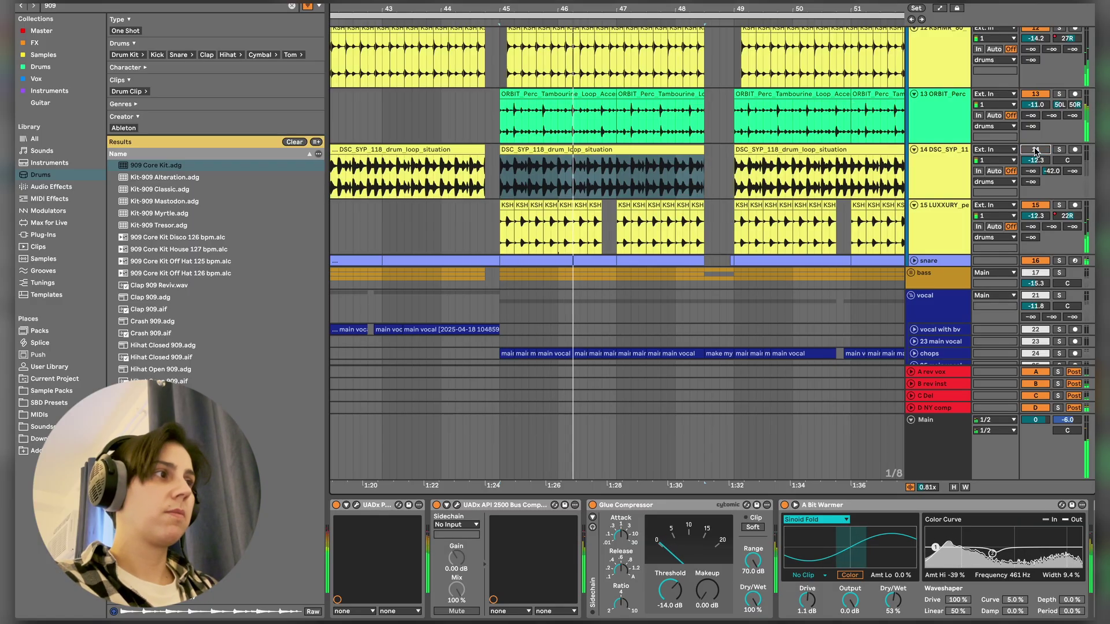
{"action": "left_click", "coordinate": [1036, 150]}
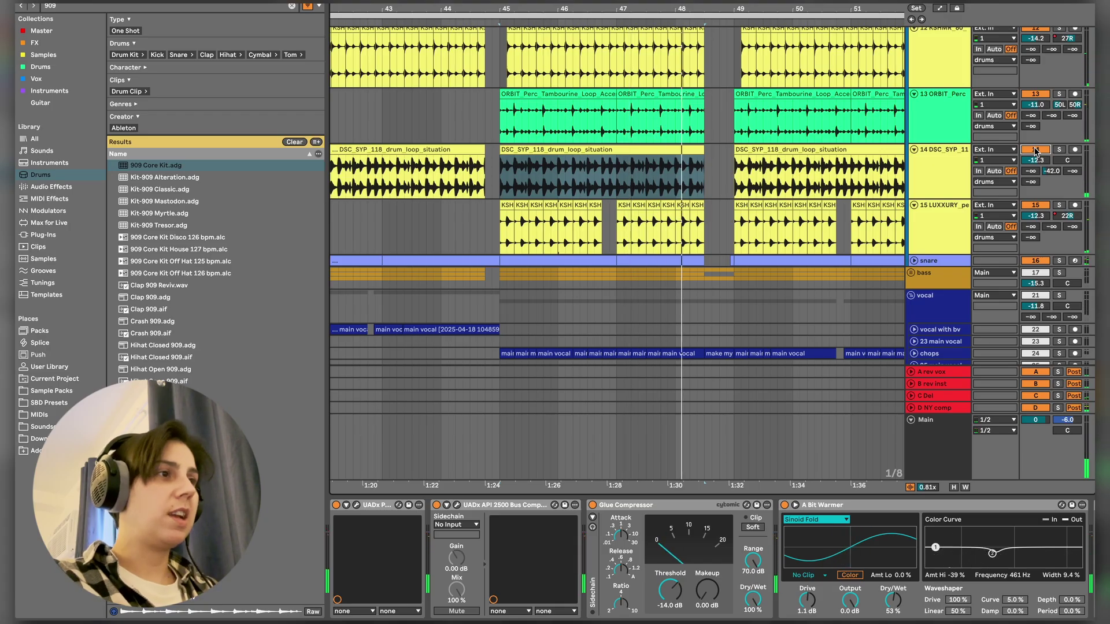
- Play the ORBIT tambourine loop soloed from bar 45, and do the same with the LUXXURY percussion loop
{"action": "scroll", "coordinate": [1035, 151], "scroll_direction": "up", "scroll_amount": 1}
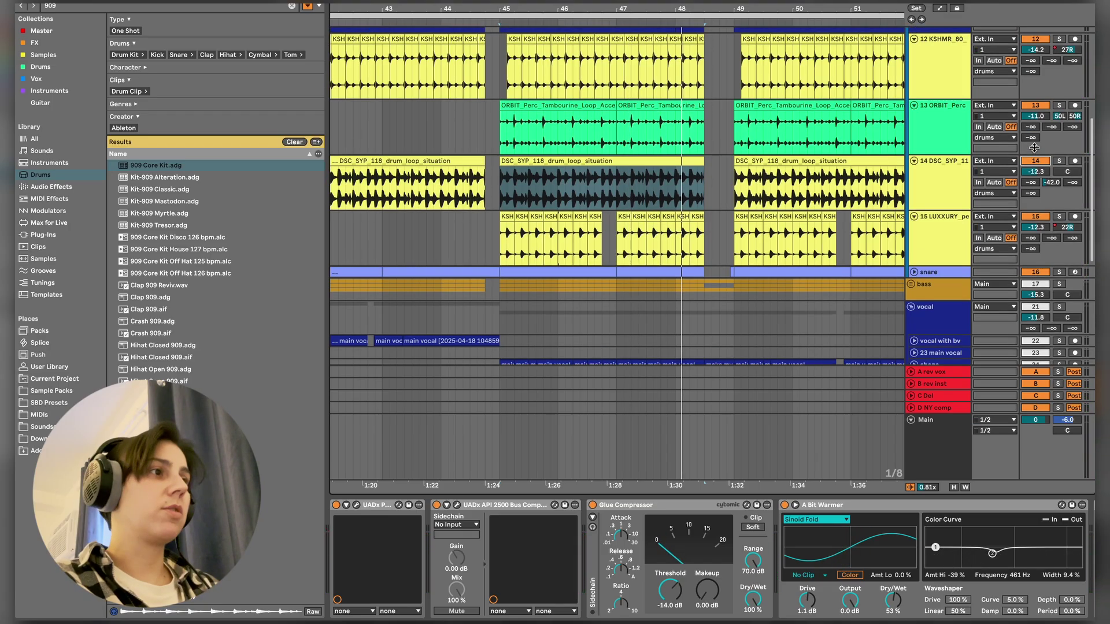
{"action": "scroll", "coordinate": [841, 134], "scroll_direction": "right", "scroll_amount": 3}
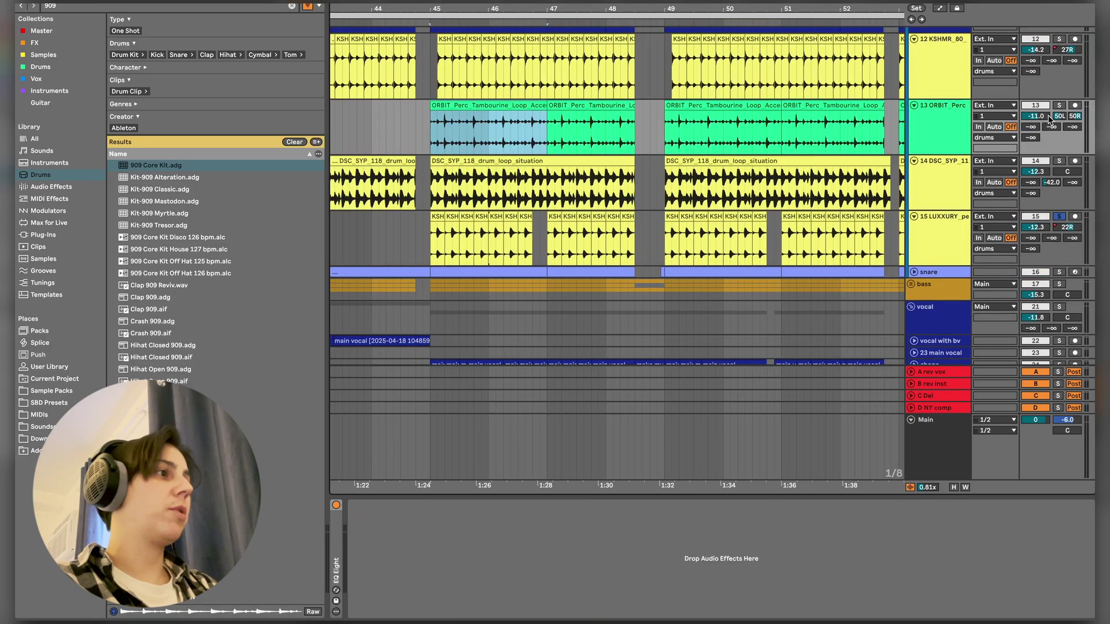
{"action": "left_click", "coordinate": [1060, 106]}
{"action": "key", "text": "space"}
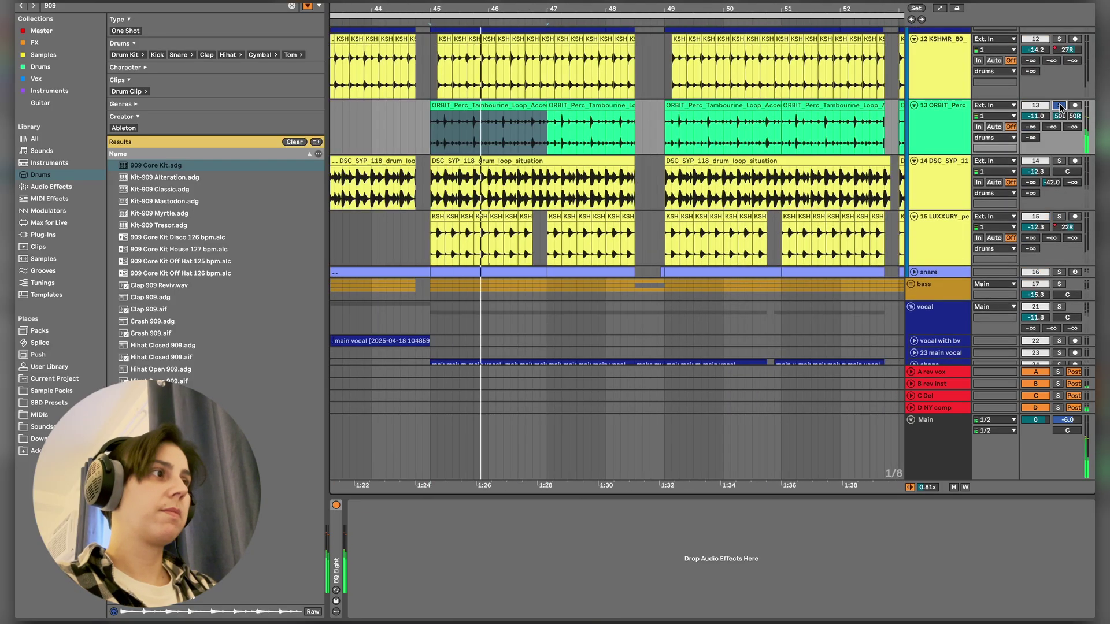
{"action": "left_click", "coordinate": [437, 216]}
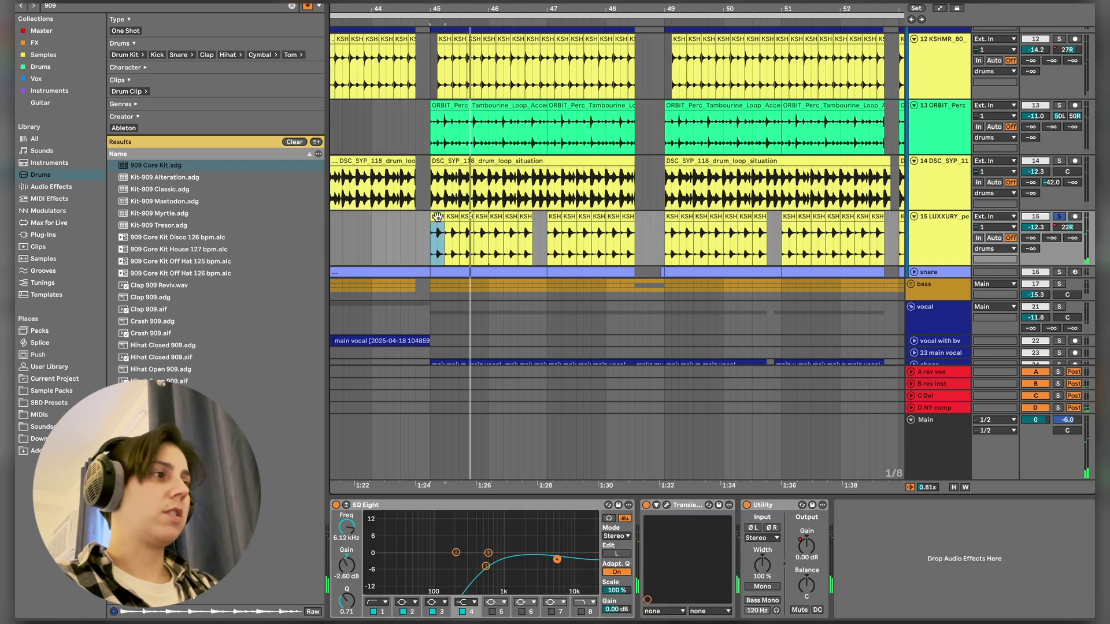
{"action": "key", "text": "space"}
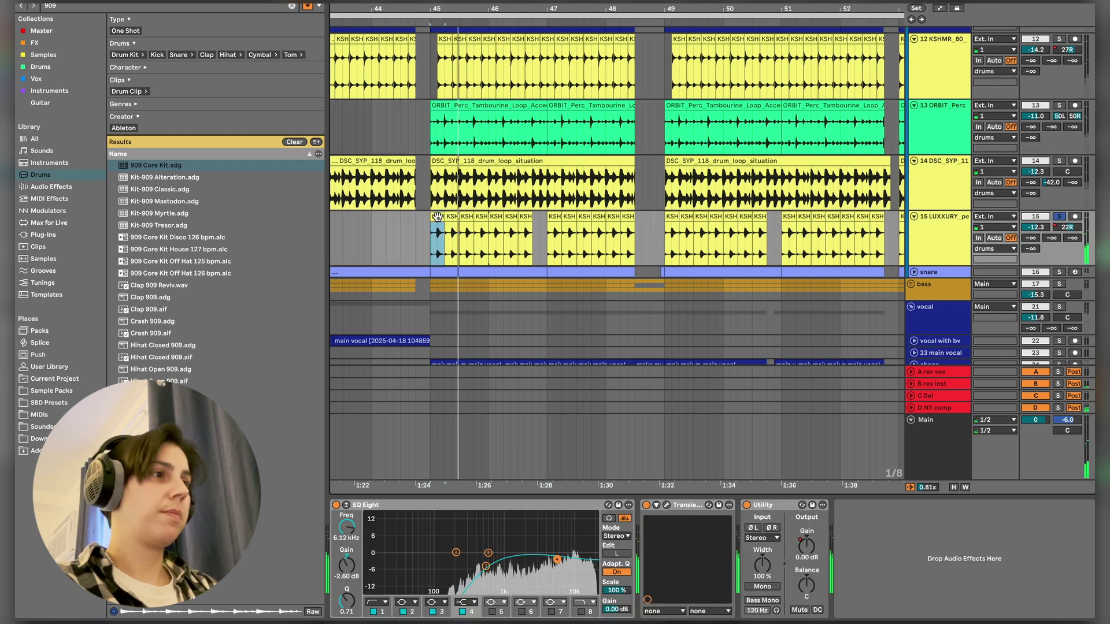
- Unfold the snare track and inspect the SD_Snare Inductor and SD_Clap Rockstar pads in its Drum Rack
{"action": "left_click", "coordinate": [914, 272]}
{"action": "scroll", "coordinate": [616, 267], "scroll_direction": "down", "scroll_amount": 2}
{"action": "left_click", "coordinate": [501, 212]}
{"action": "left_click", "coordinate": [376, 599]}
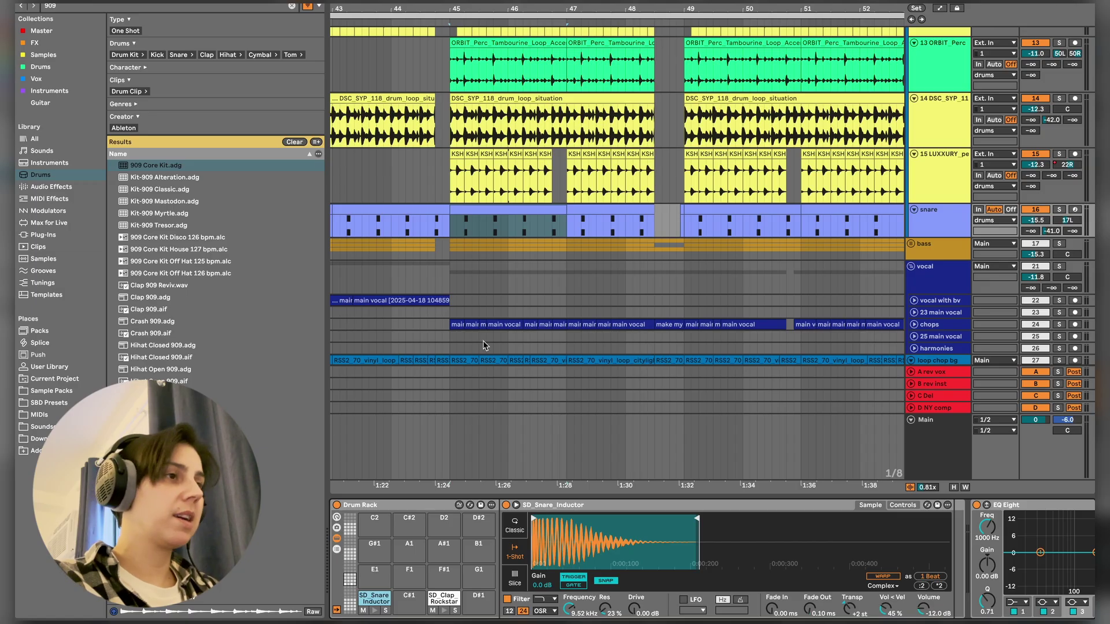
{"action": "left_click", "coordinate": [440, 602]}
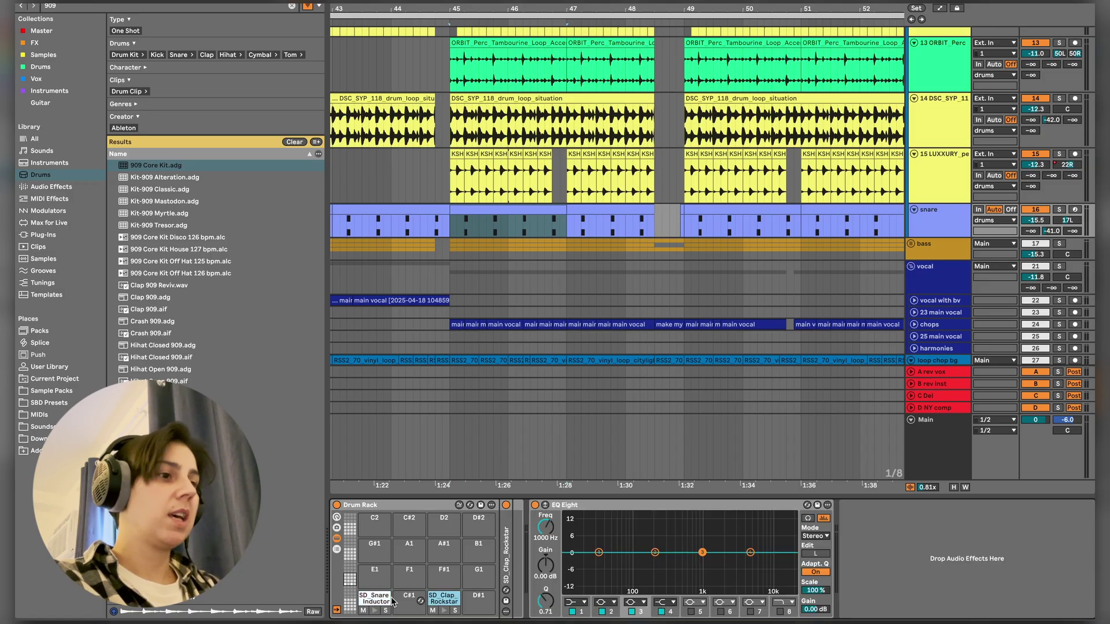
{"action": "left_click", "coordinate": [444, 600]}
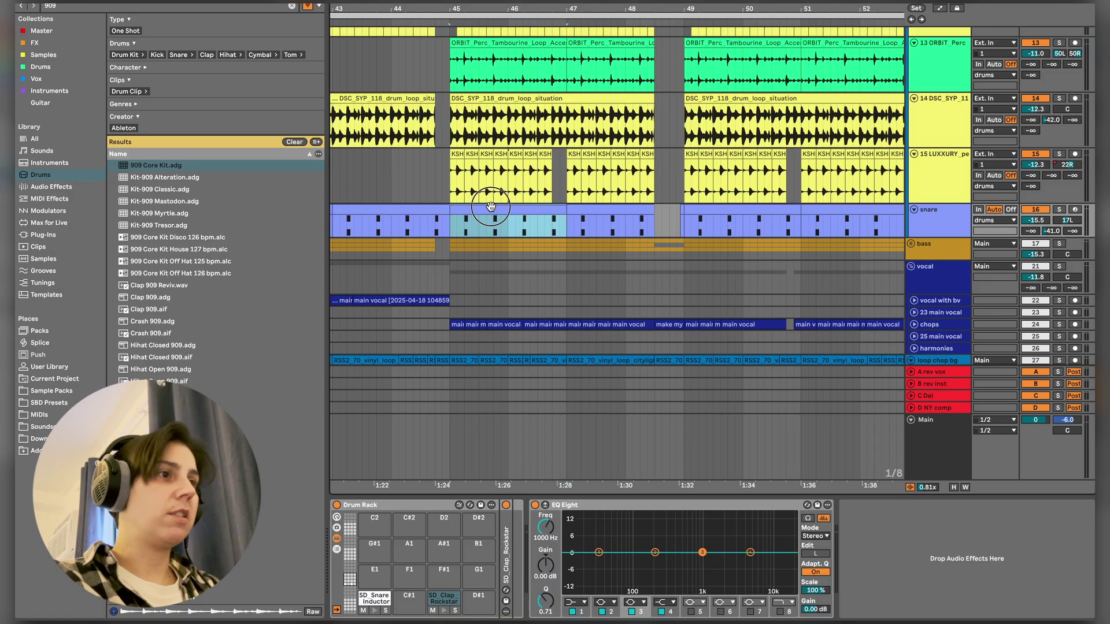
- Play the snare clip at bar 45 with its track soloed, and play the whole drums group soloed for comparison
{"action": "double_click", "coordinate": [491, 211]}
{"action": "left_click_drag", "start_coordinate": [600, 16], "coordinate": [600, 70]}
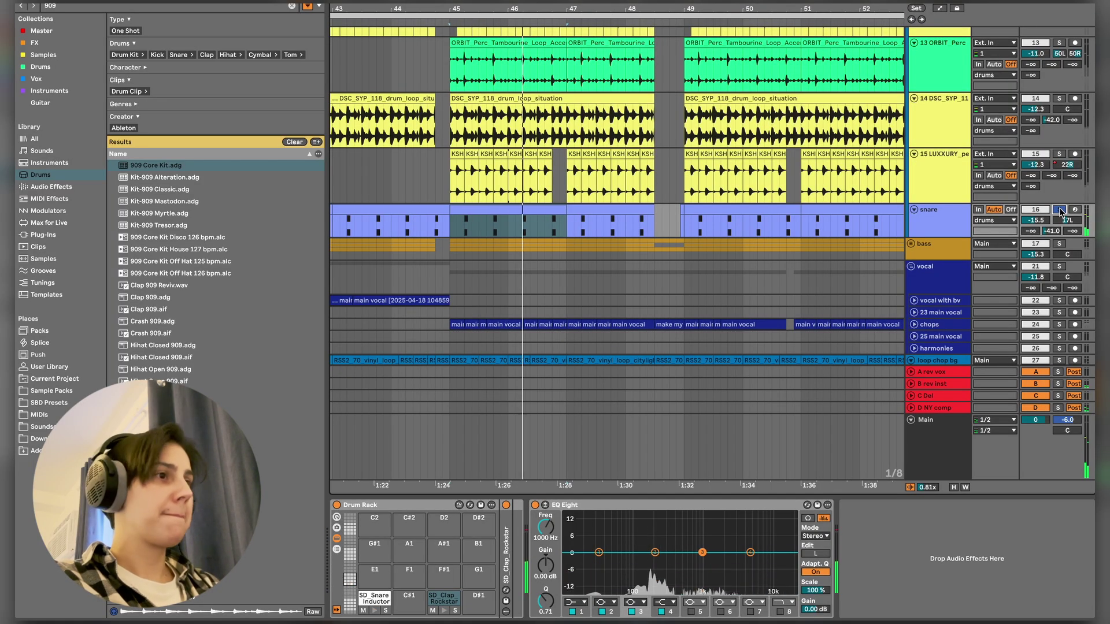
{"action": "scroll", "coordinate": [1062, 103], "scroll_direction": "up", "scroll_amount": 8}
{"action": "left_click", "coordinate": [1062, 103]}
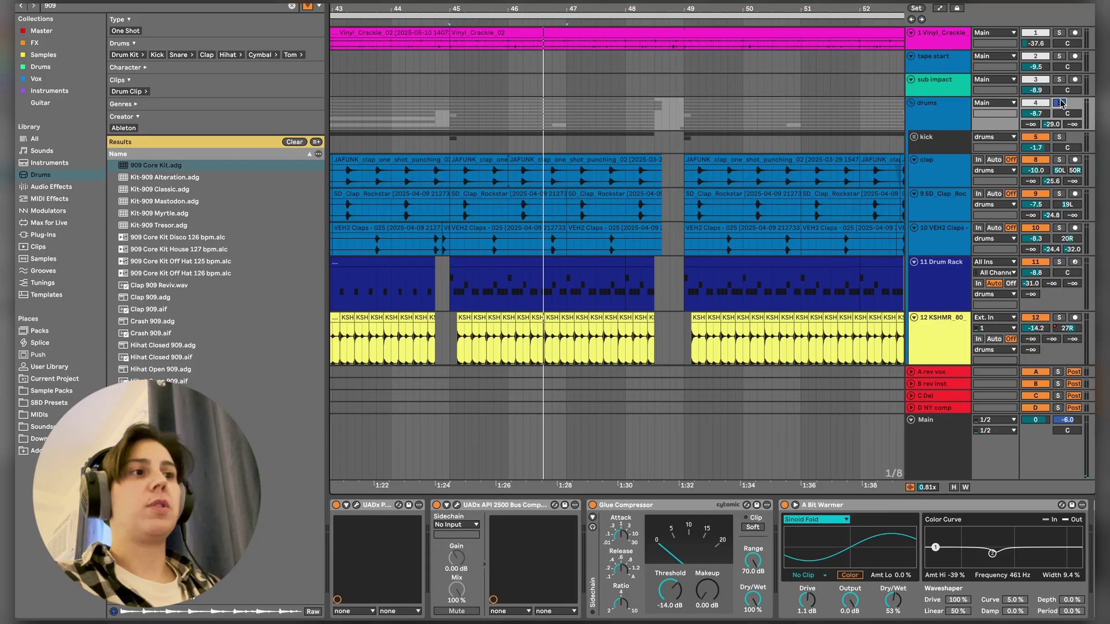
{"action": "key", "text": "space"}
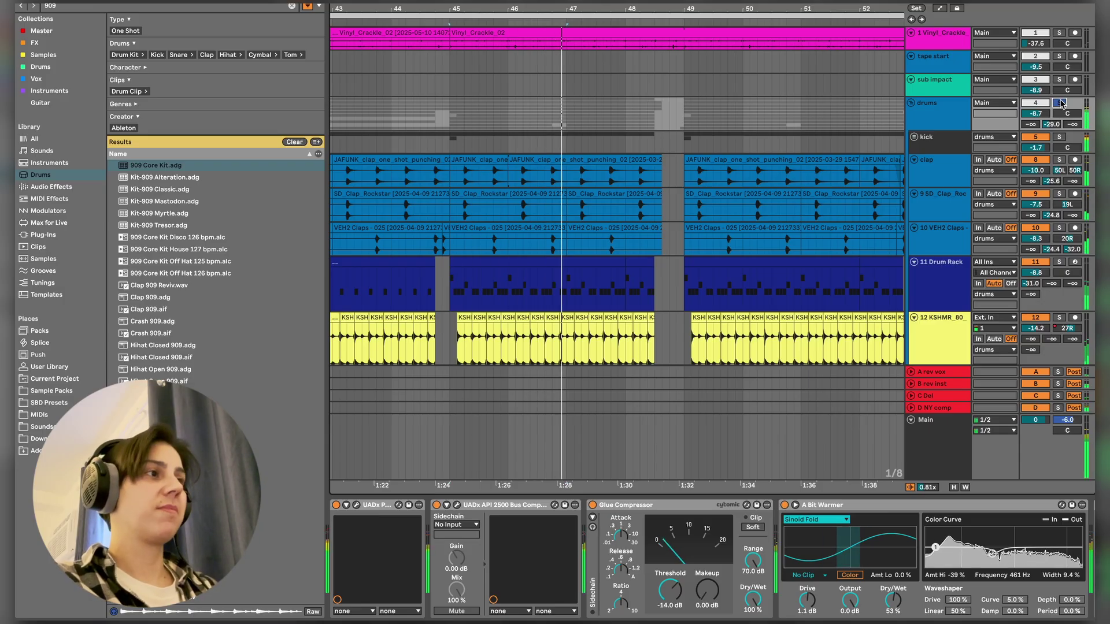
- Open the drums group's Pultec EQP-1A and API 2500 Bus Compressor to view their settings, closing each one
{"action": "left_click", "coordinate": [874, 131]}
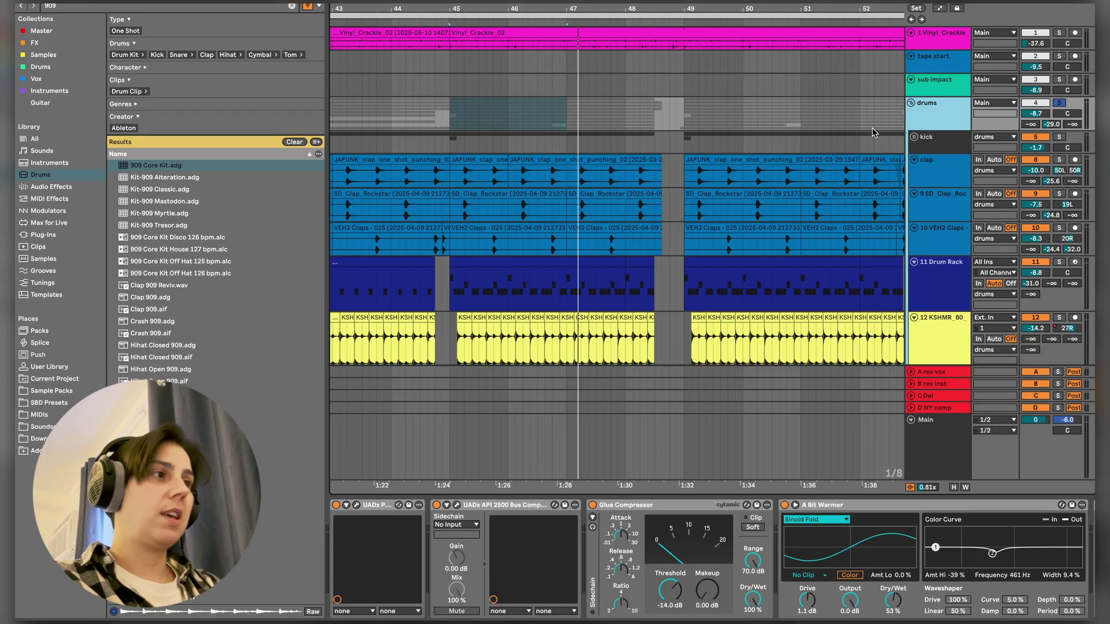
{"action": "left_click", "coordinate": [356, 506]}
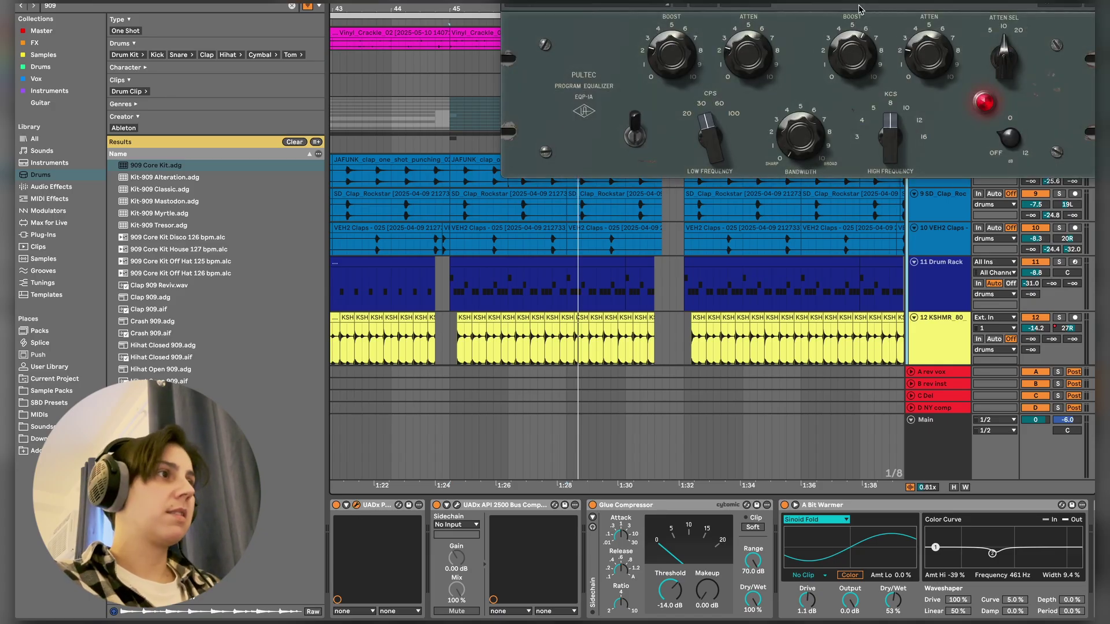
{"action": "left_click_drag", "start_coordinate": [860, 9], "coordinate": [700, 77]}
{"action": "left_click", "coordinate": [335, 76]}
{"action": "left_click", "coordinate": [457, 505]}
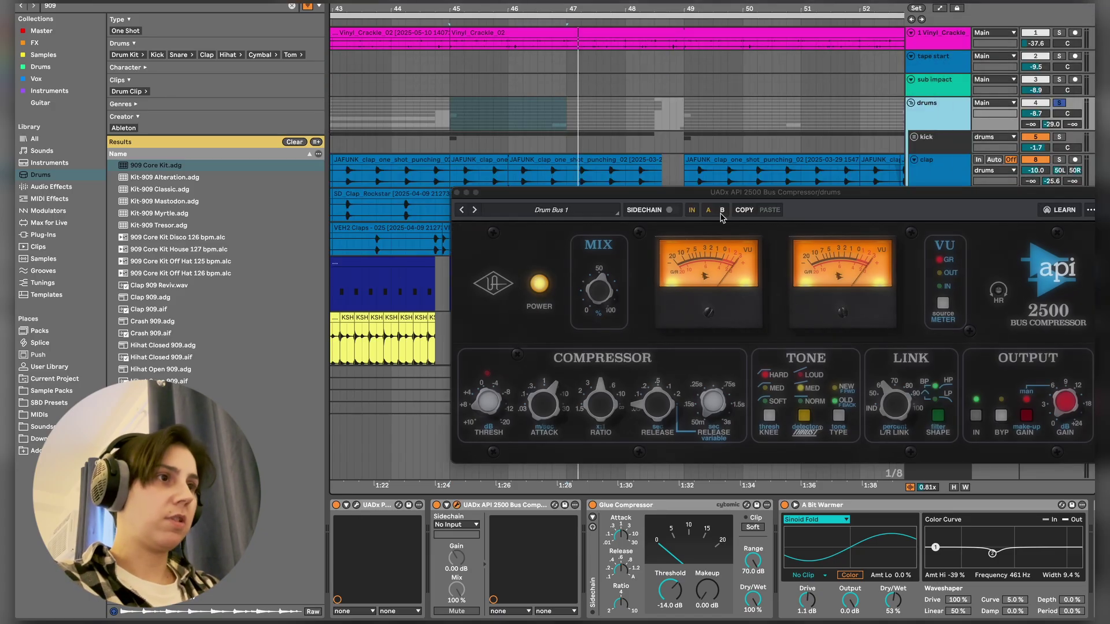
{"action": "left_click", "coordinate": [457, 193]}
- Search the browser for the "A Bit Warmer" preset used on the drums group, and open the UAD plug-in that follows it in the chain
{"action": "scroll", "coordinate": [560, 546], "scroll_direction": "right", "scroll_amount": 5}
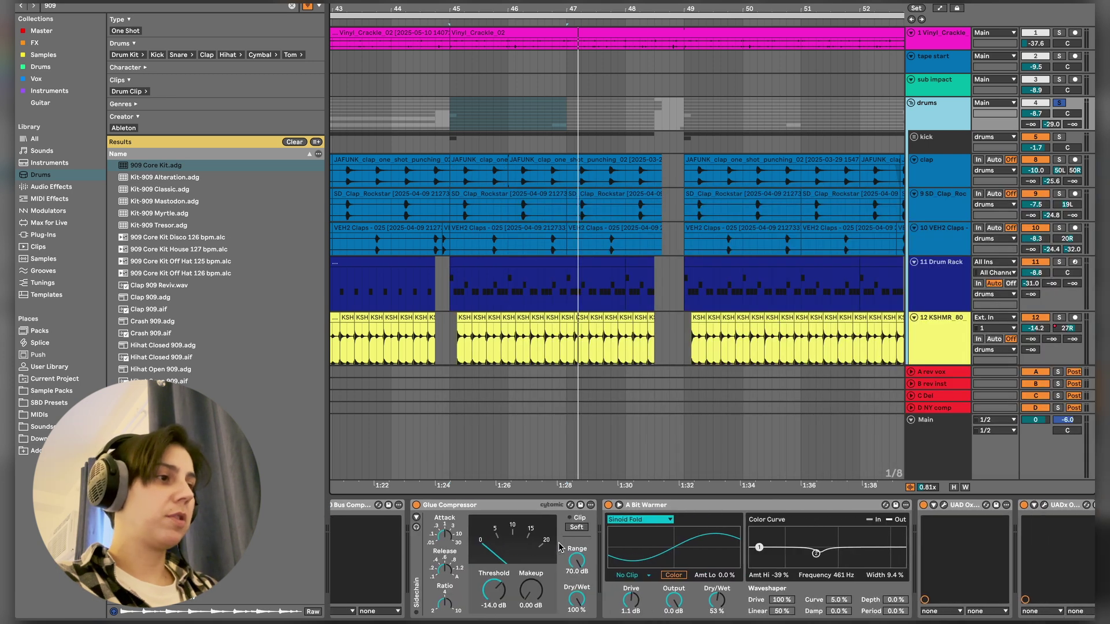
{"action": "double_click", "coordinate": [623, 509]}
{"action": "double_click", "coordinate": [528, 575]}
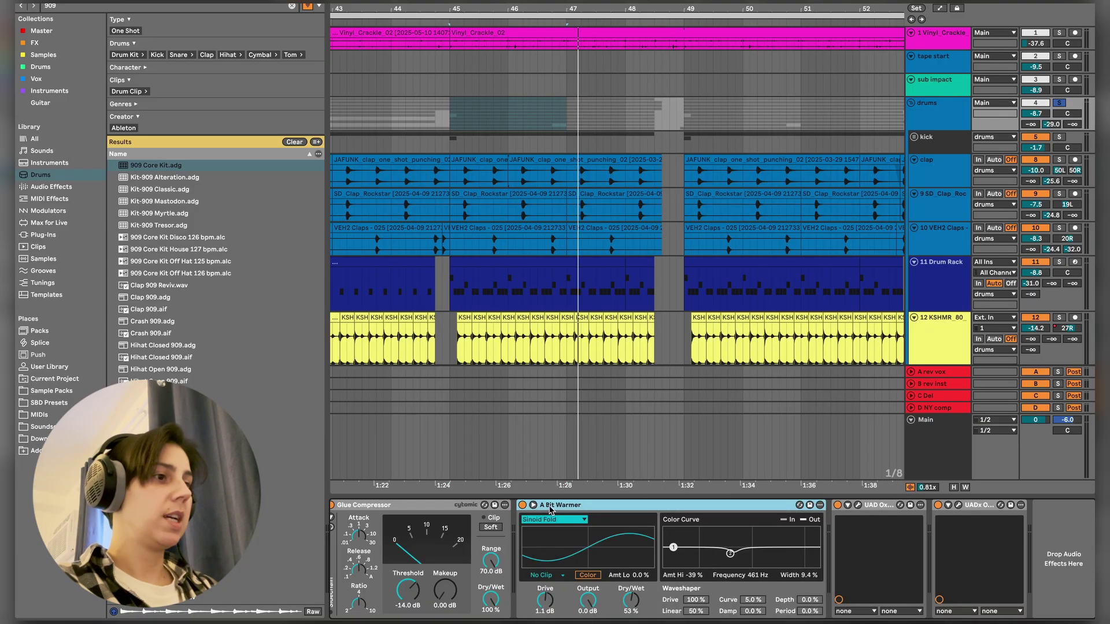
{"action": "key", "text": "super+f"}
{"action": "type", "text": "a bit war"}
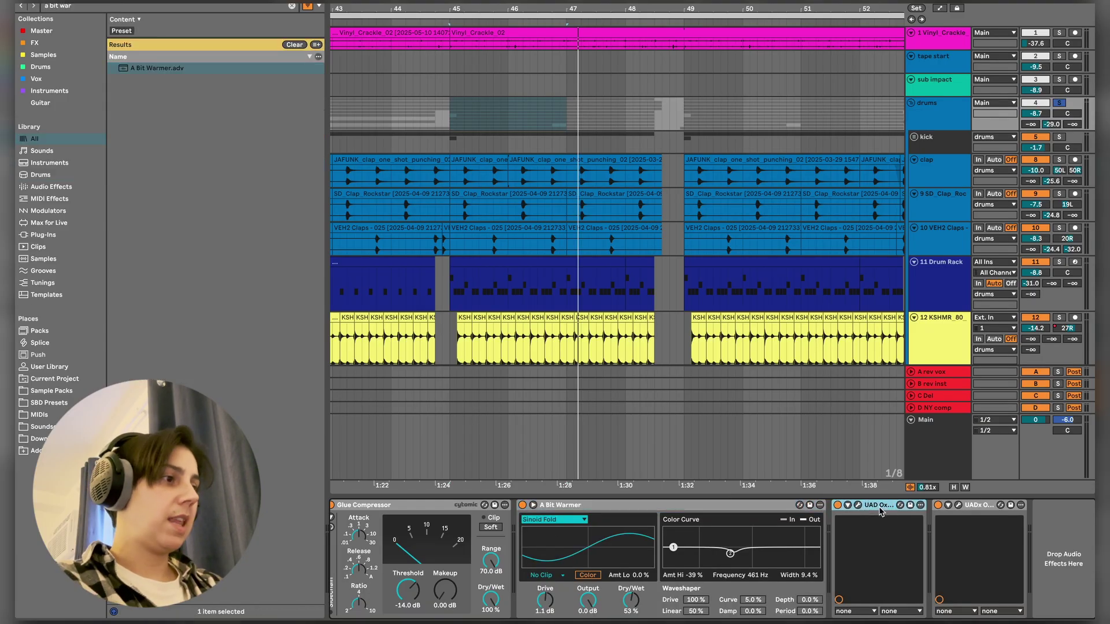
{"action": "left_click", "coordinate": [858, 506]}
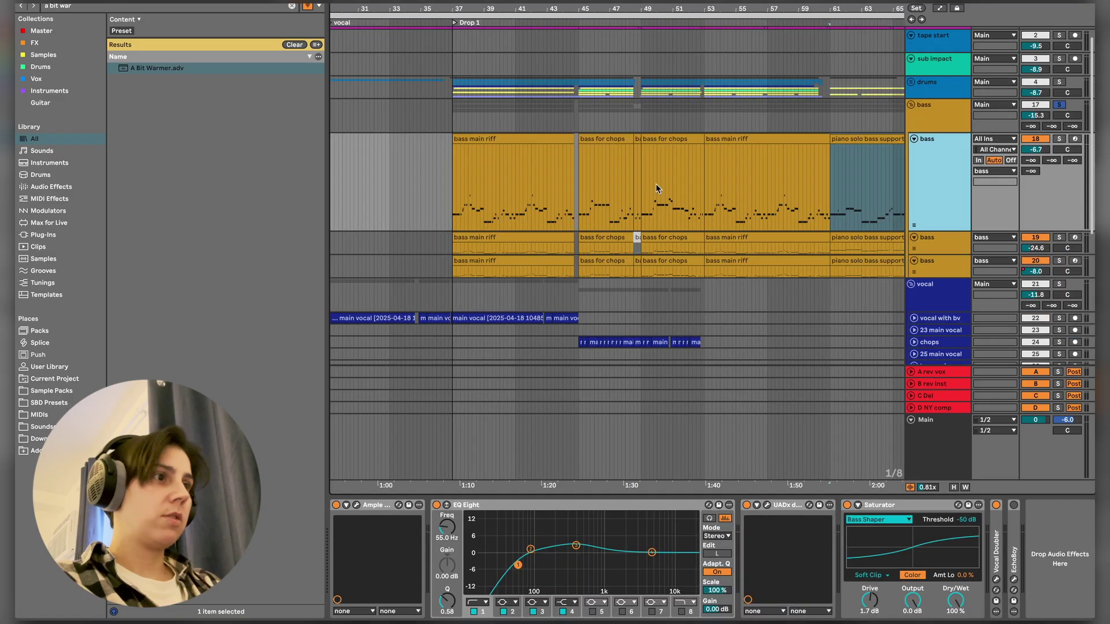
- With the bass group soloed, play the bass main riff clip from bar 37 and the bass for chops clip from bar 45
{"action": "left_click", "coordinate": [508, 141]}
{"action": "key", "text": "space"}
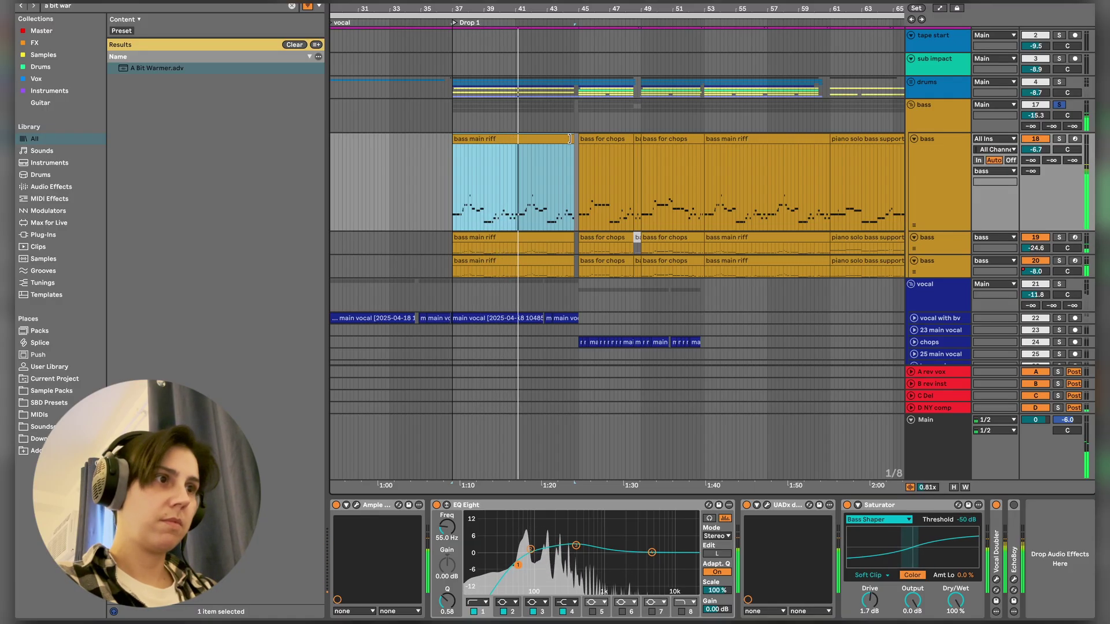
{"action": "scroll", "coordinate": [554, 193], "scroll_direction": "right", "scroll_amount": 5}
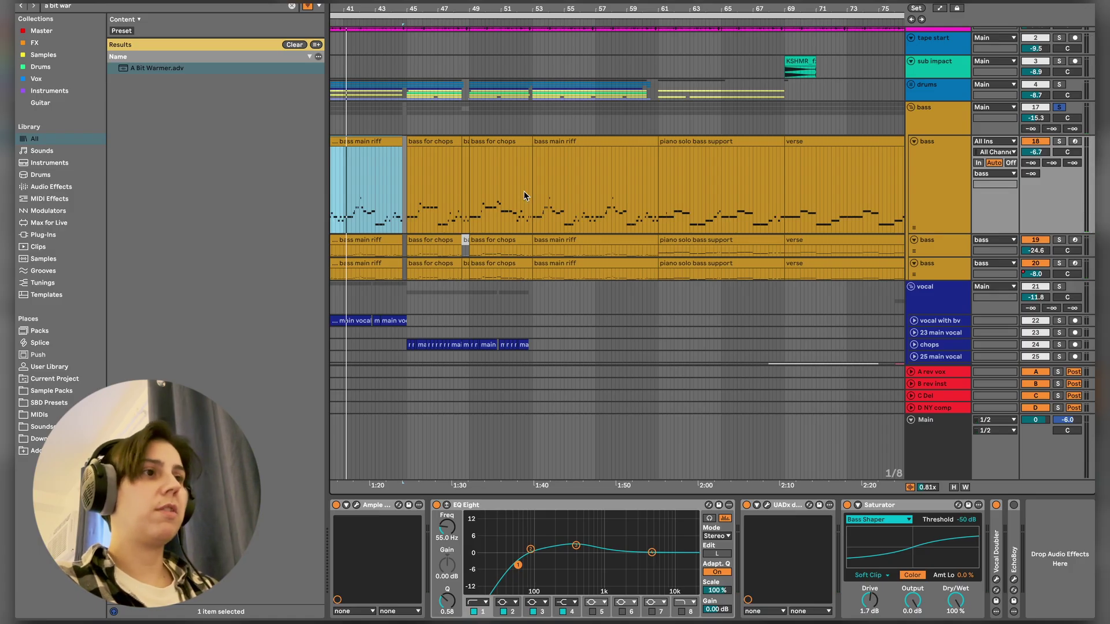
{"action": "left_click", "coordinate": [428, 141]}
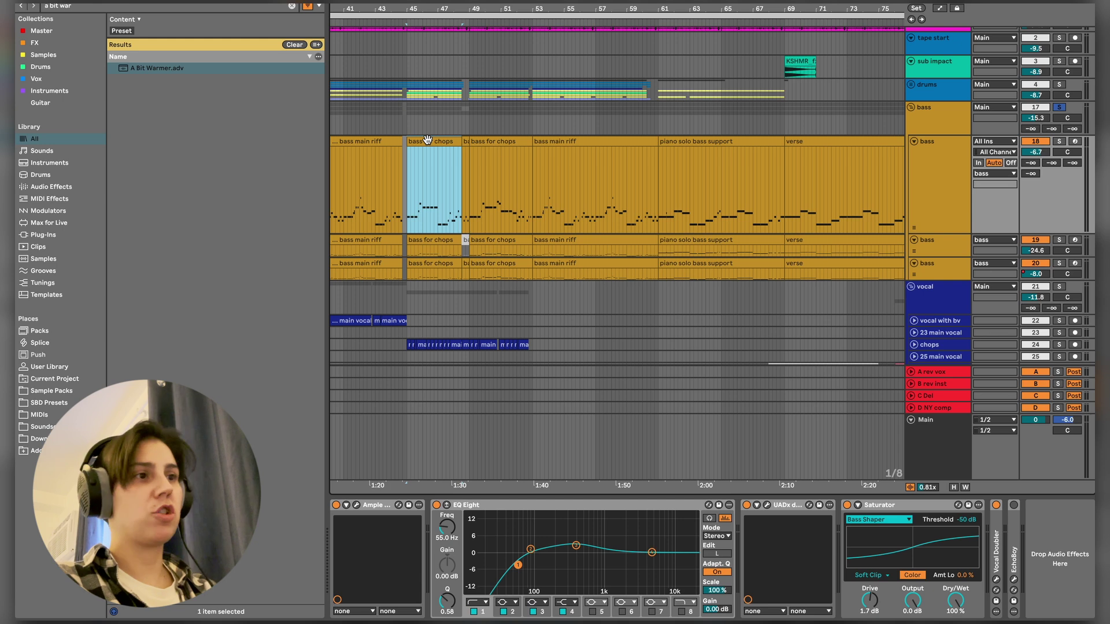
{"action": "key", "text": "space"}
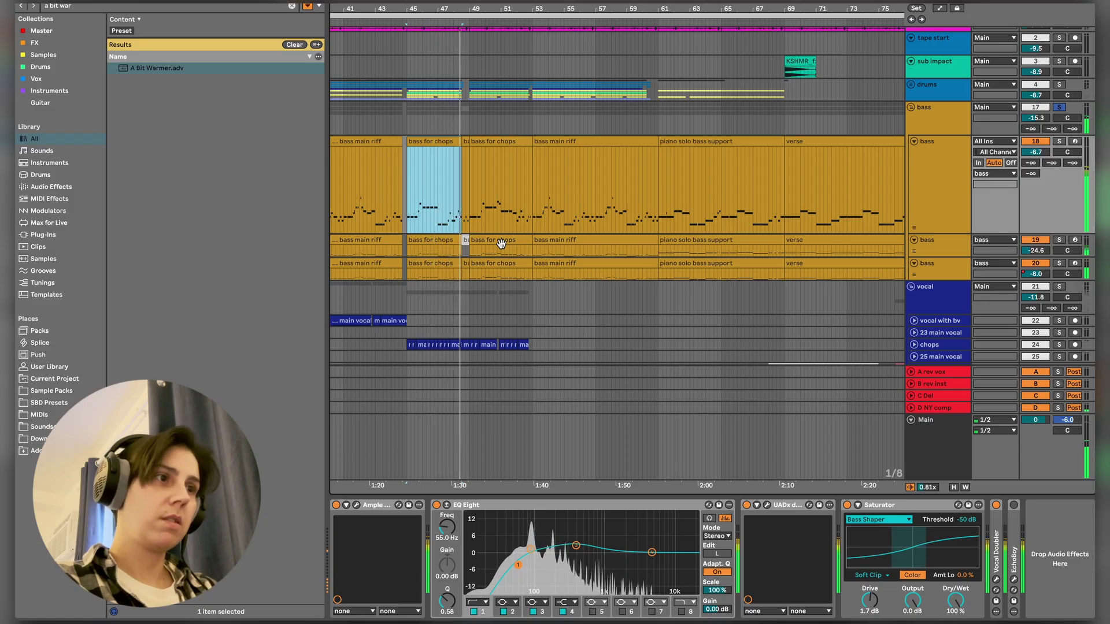
- Play the soloed piano solo bass support clip from bar 61 and the first verse bass clip from bar 69
{"action": "scroll", "coordinate": [578, 173], "scroll_direction": "right", "scroll_amount": 5}
{"action": "left_click", "coordinate": [606, 149]}
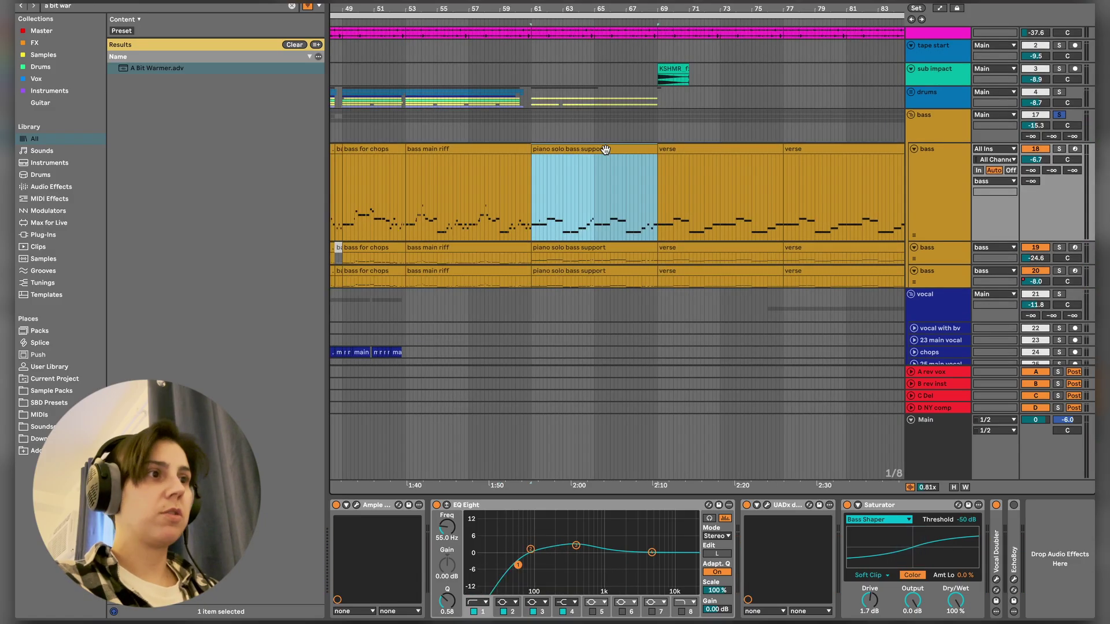
{"action": "key", "text": "space"}
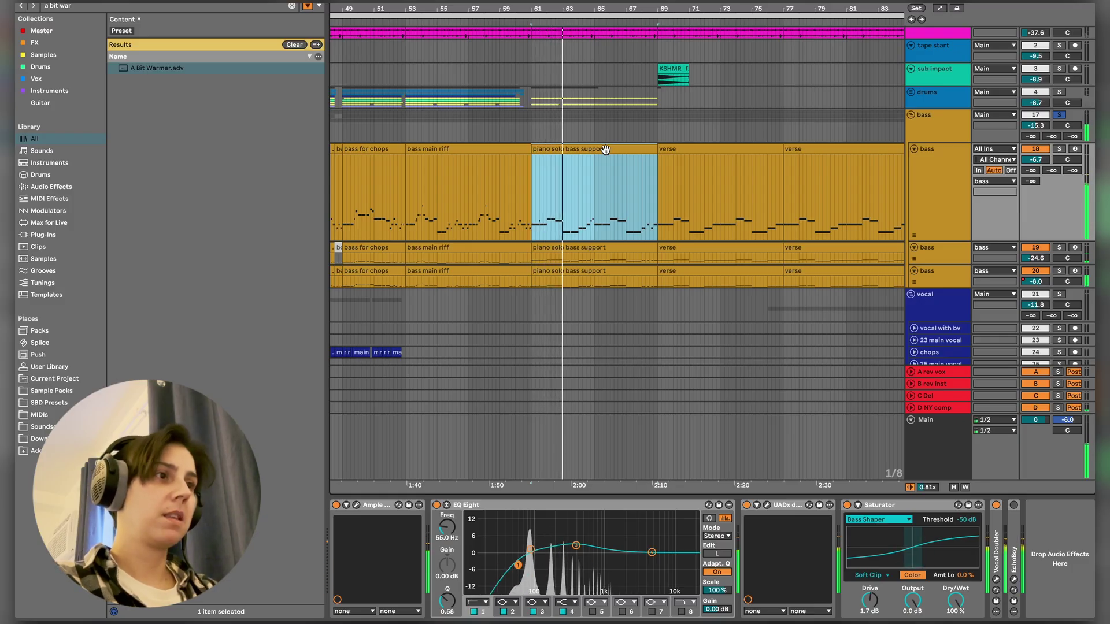
{"action": "scroll", "coordinate": [617, 188], "scroll_direction": "right", "scroll_amount": 5}
{"action": "scroll", "coordinate": [616, 188], "scroll_direction": "right", "scroll_amount": 3}
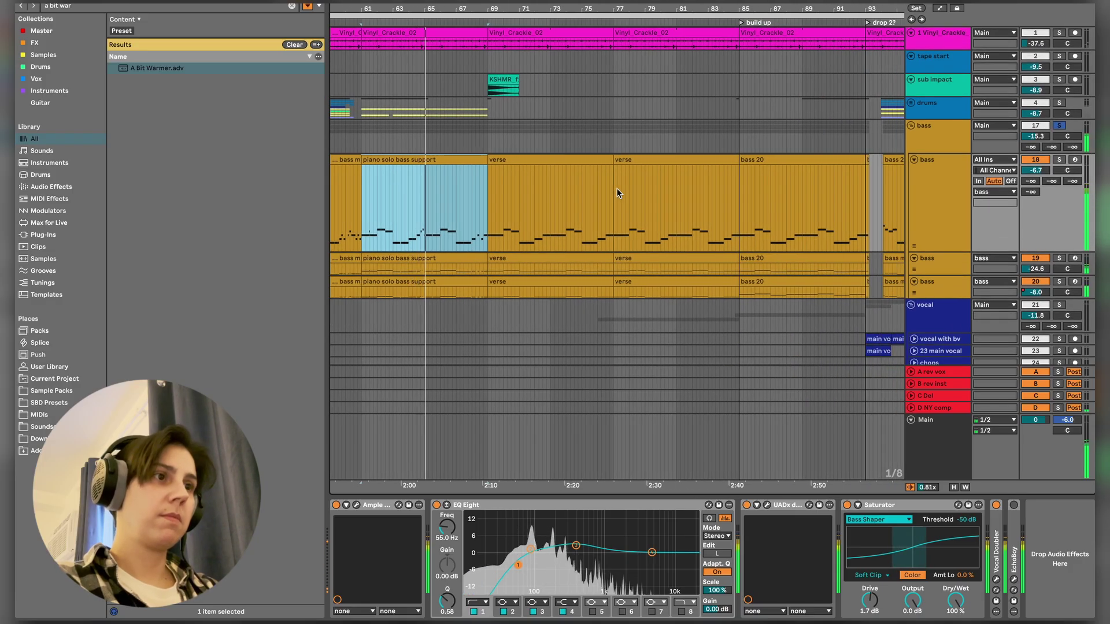
{"action": "left_click", "coordinate": [611, 190]}
{"action": "key", "text": "space"}
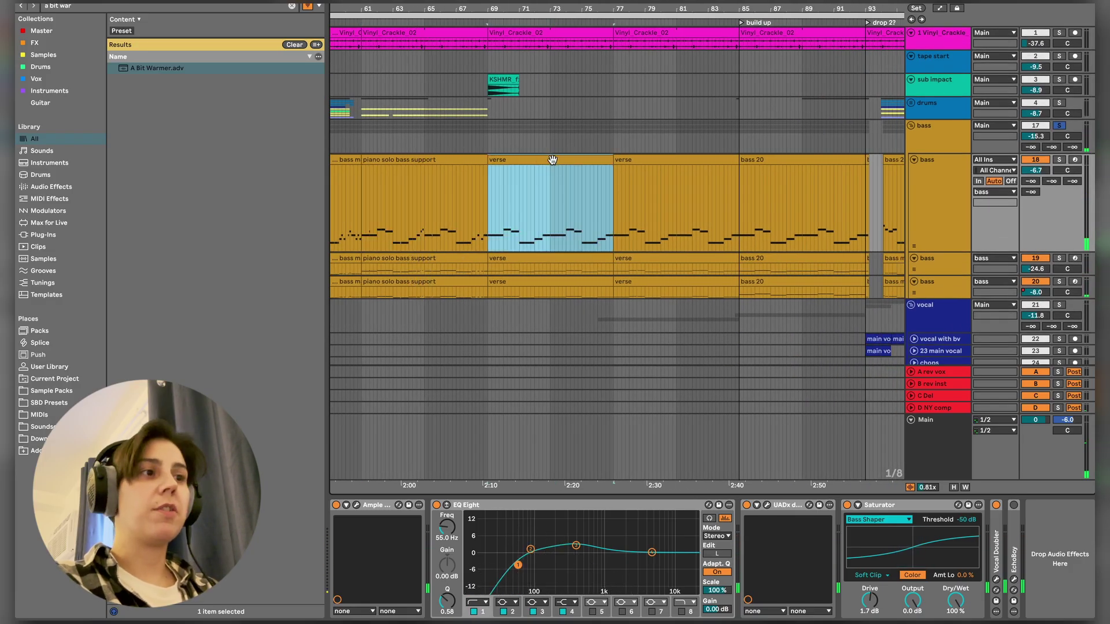
{"action": "key", "text": "space"}
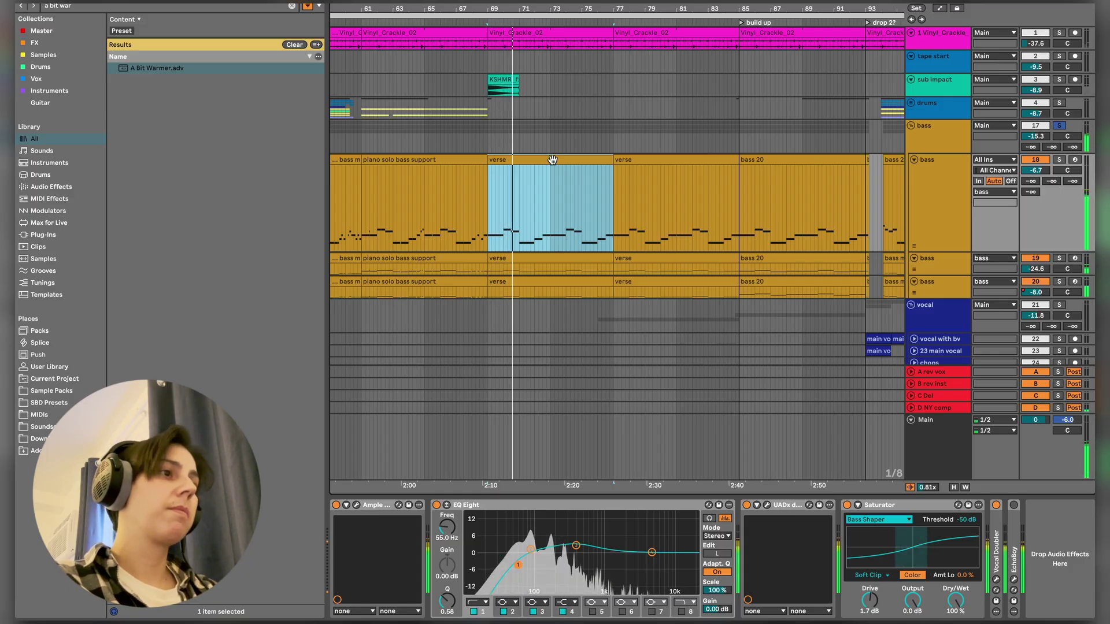
- Look over the bass clips from the verse through the build up and second drop while the bass plays
{"action": "scroll", "coordinate": [581, 216], "scroll_direction": "right", "scroll_amount": 5}
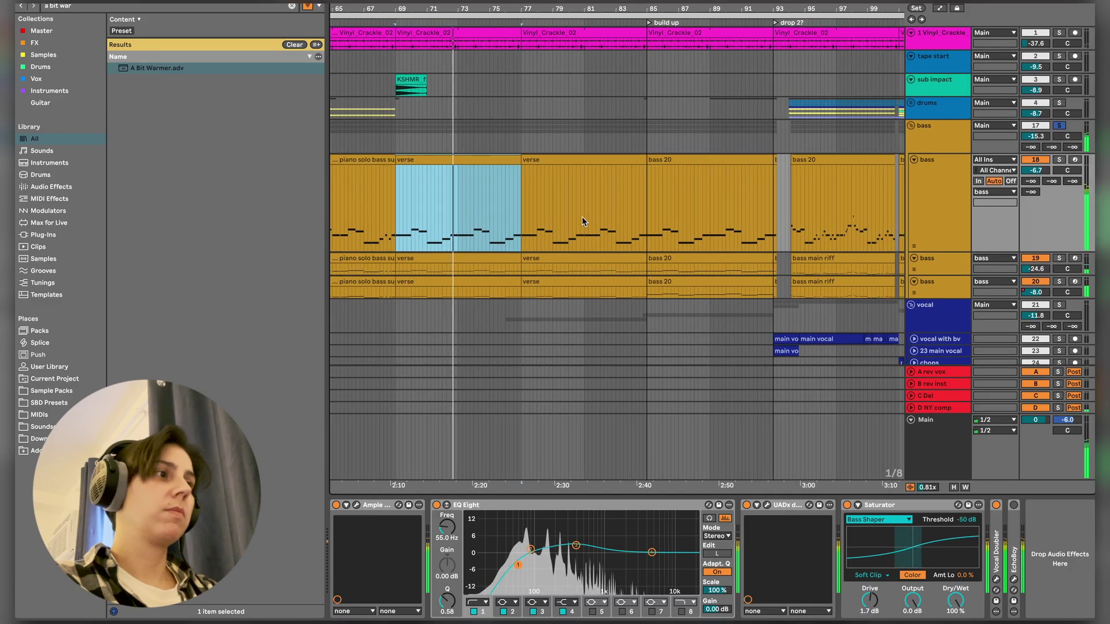
{"action": "scroll", "coordinate": [581, 216], "scroll_direction": "right", "scroll_amount": 10}
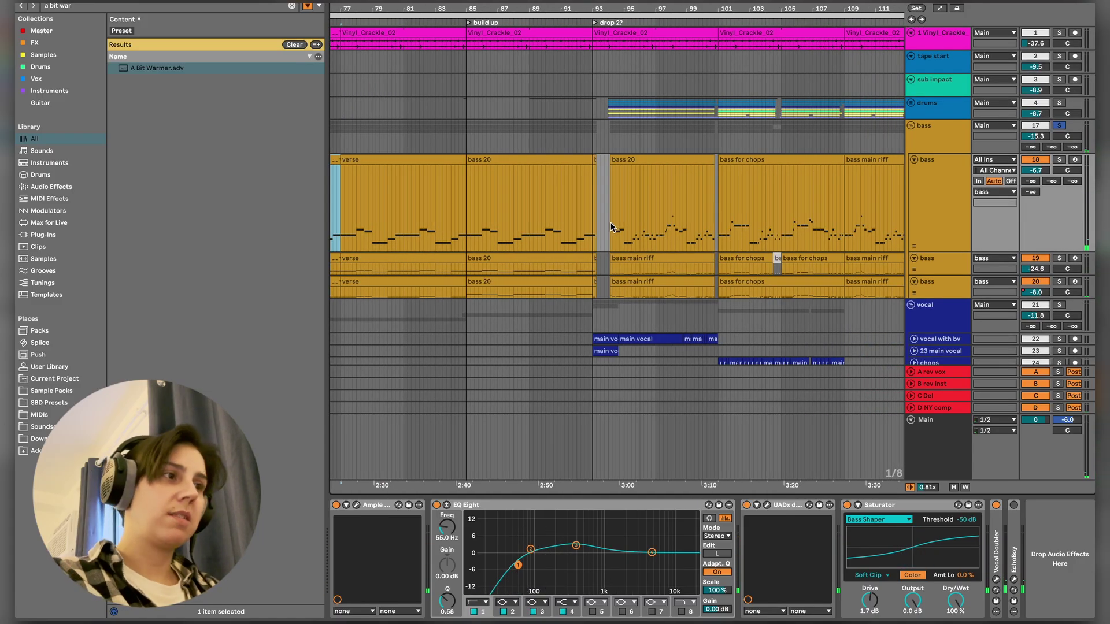
{"action": "left_click", "coordinate": [613, 227]}
{"action": "scroll", "coordinate": [613, 227], "scroll_direction": "left", "scroll_amount": 20}
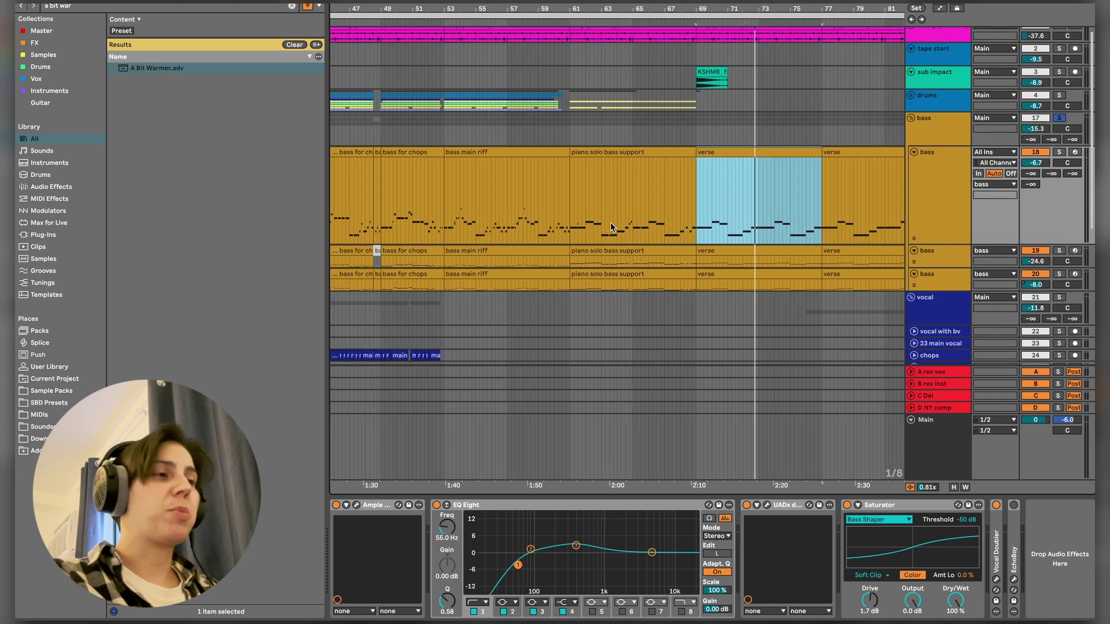
{"action": "scroll", "coordinate": [611, 226], "scroll_direction": "left", "scroll_amount": 4}
- Reduce the height of the first bass track at Drop 1, and open its Ample Bass P Lite II instrument with the window clear of the tracks
{"action": "scroll", "coordinate": [612, 227], "scroll_direction": "up", "scroll_amount": 1}
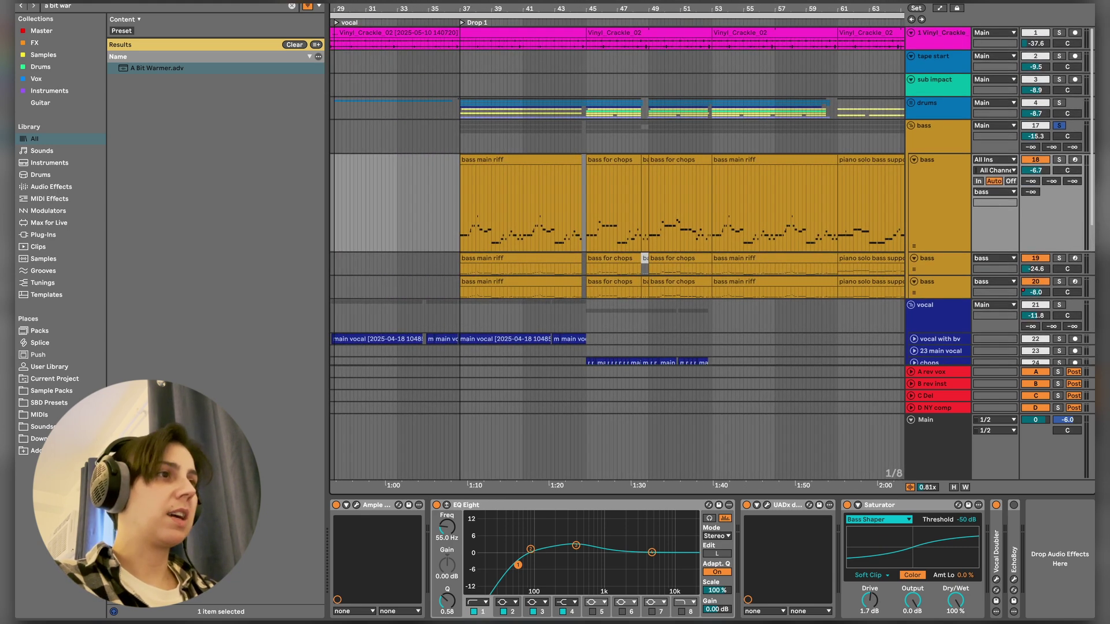
{"action": "scroll", "coordinate": [614, 193], "scroll_direction": "up", "scroll_amount": 3}
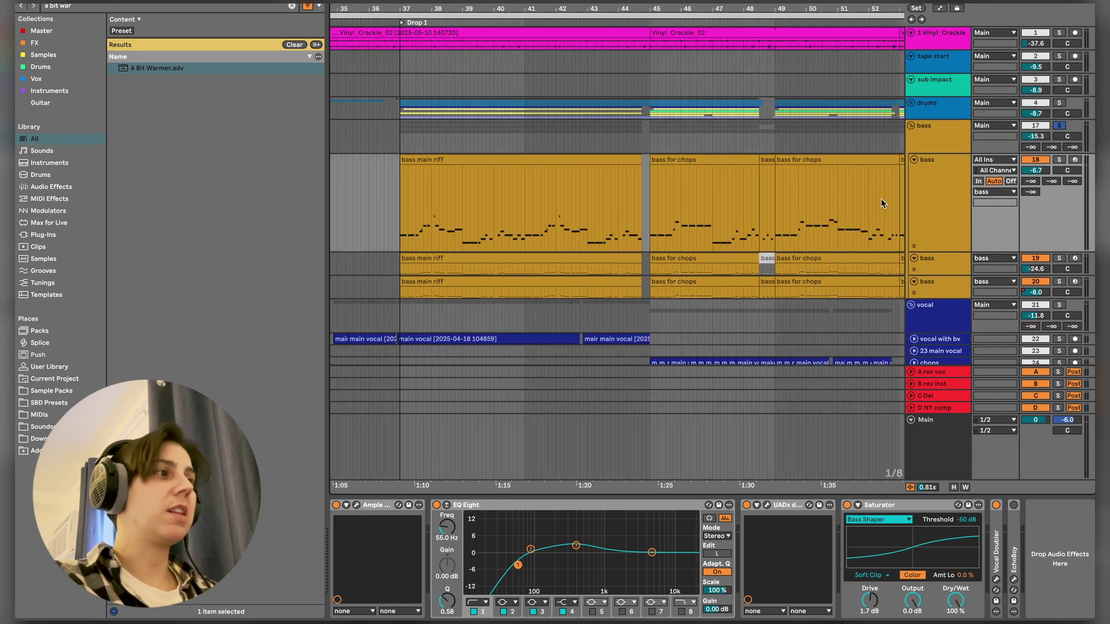
{"action": "left_click", "coordinate": [944, 190]}
{"action": "left_click_drag", "start_coordinate": [938, 251], "coordinate": [937, 187]}
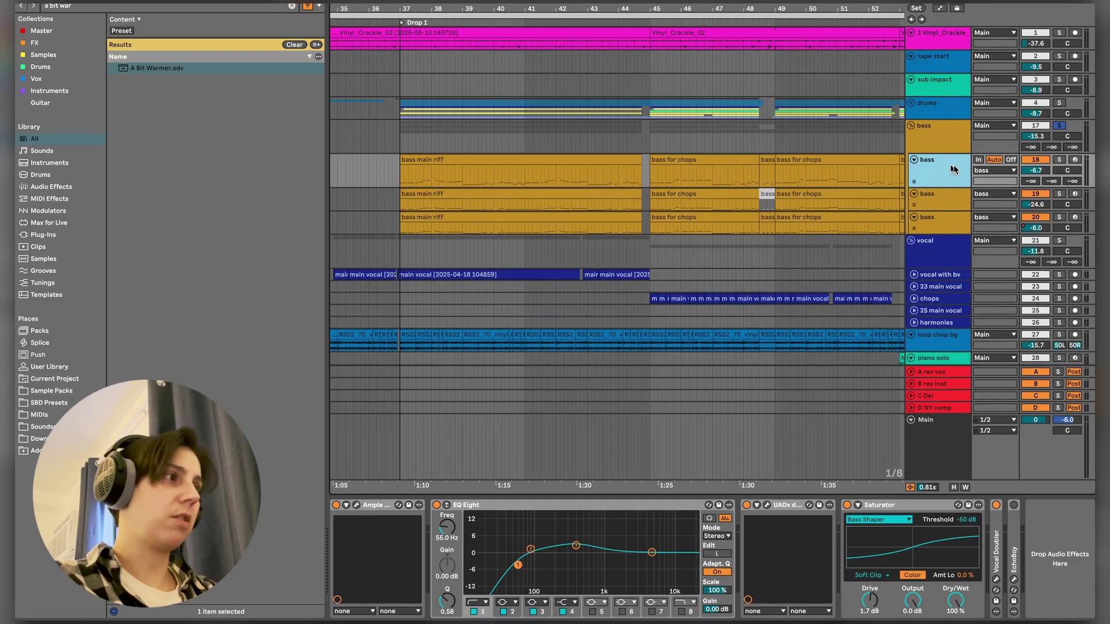
{"action": "left_click", "coordinate": [357, 506]}
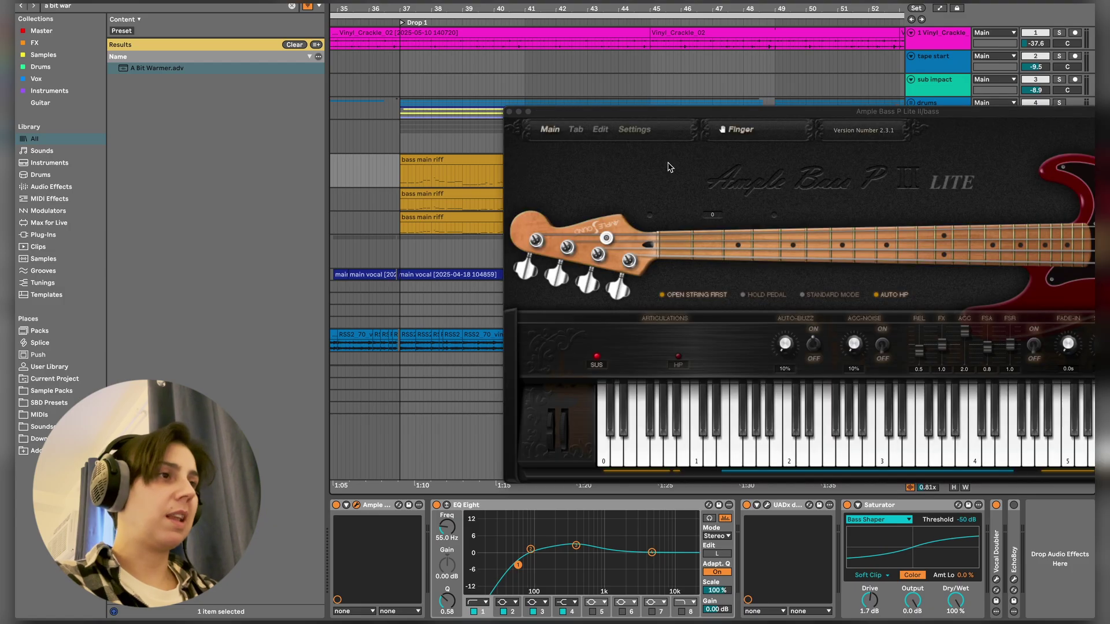
{"action": "left_click_drag", "start_coordinate": [709, 119], "coordinate": [296, 250]}
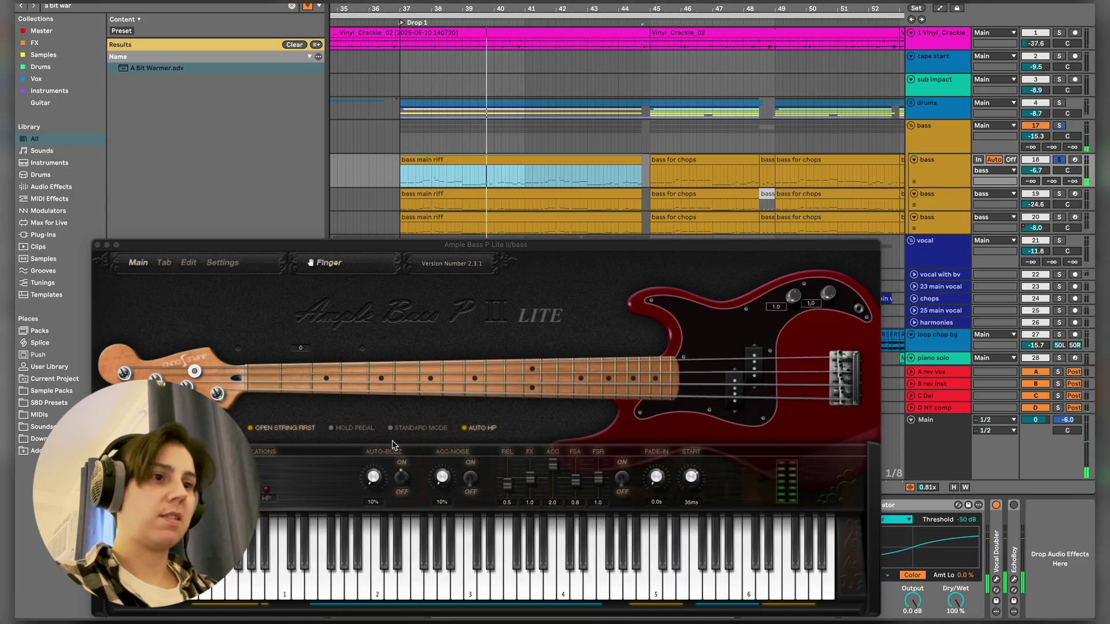
- Put away the Ample Bass window and check the UADx dbx 160 Compressor on the first bass track
{"action": "key", "text": "super+alt+p"}
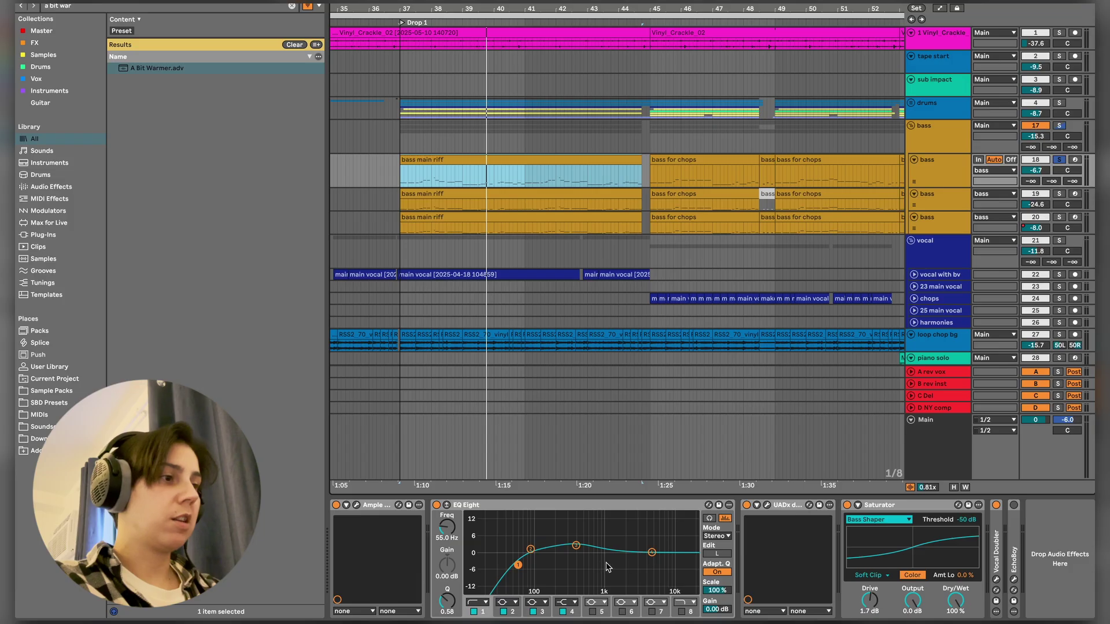
{"action": "left_click", "coordinate": [767, 505]}
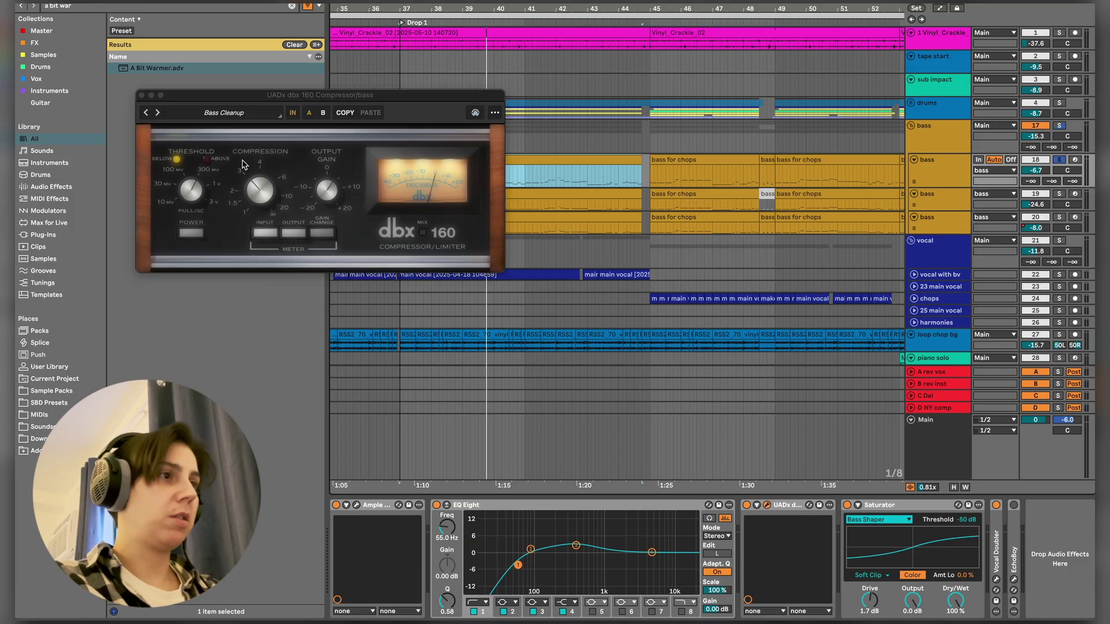
{"action": "left_click", "coordinate": [141, 96]}
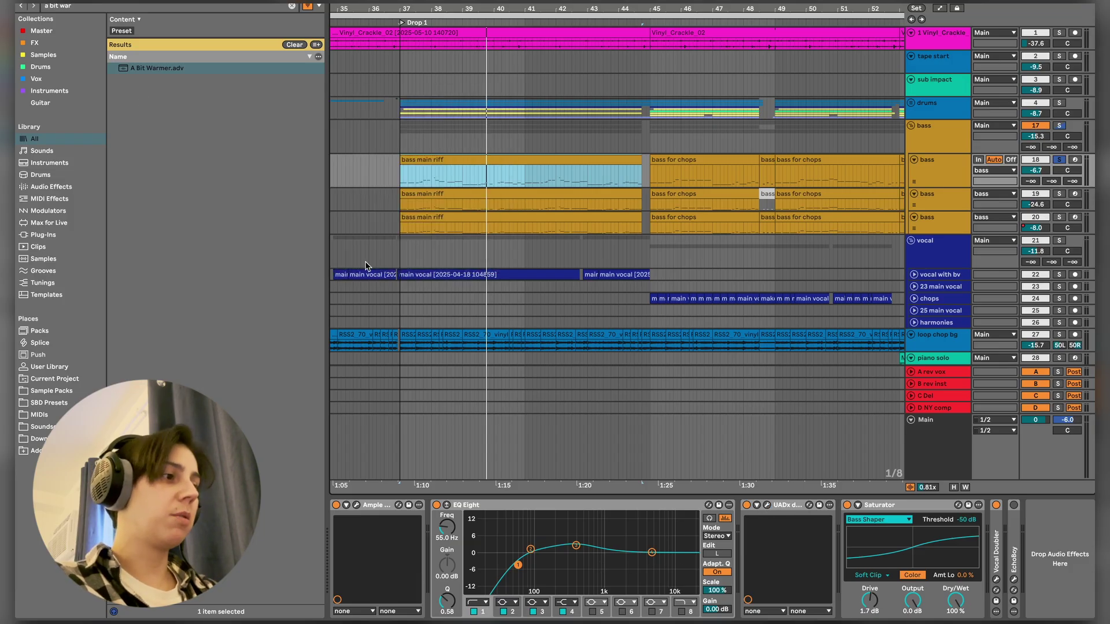
- Solo the second bass track, unfold its Operator synth and play the main riff
{"action": "left_click", "coordinate": [1060, 194]}
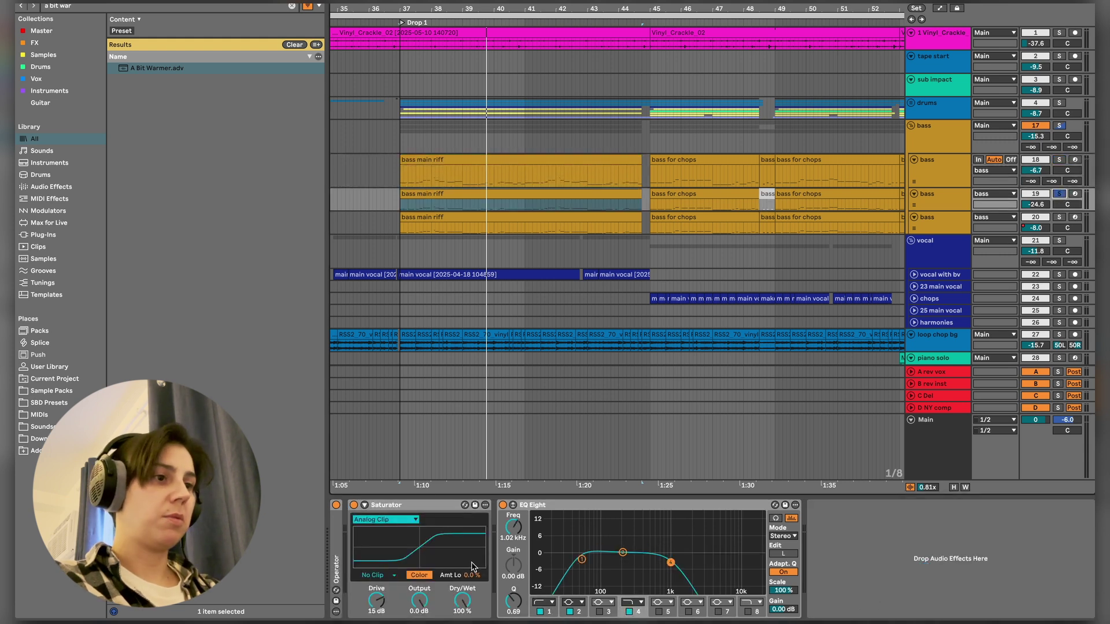
{"action": "double_click", "coordinate": [342, 565]}
{"action": "key", "text": "space"}
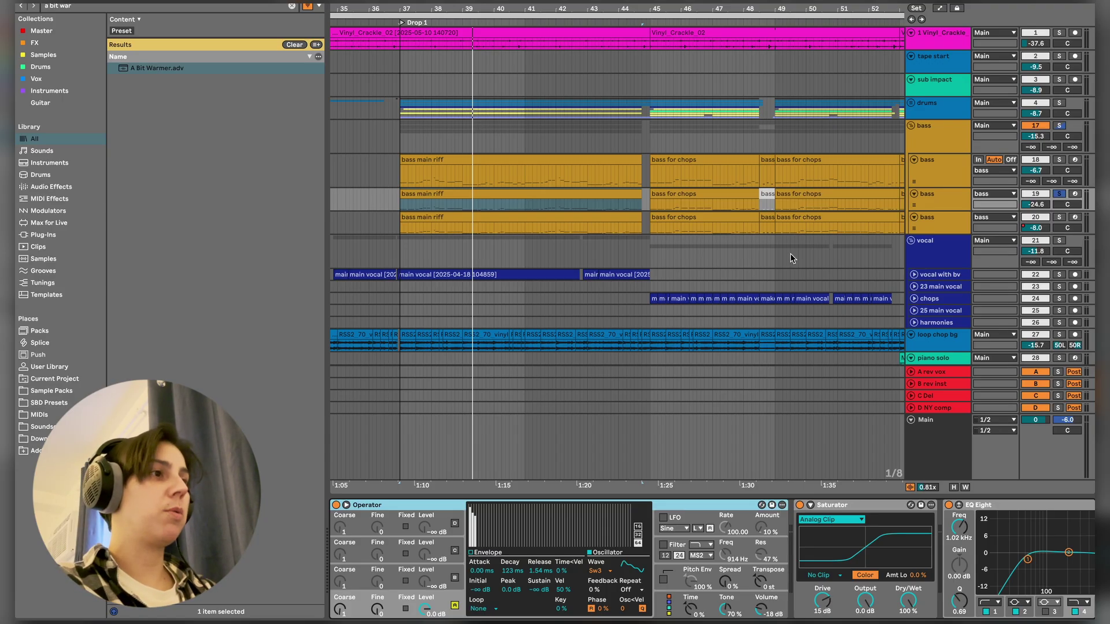
- Play the third bass track soloed and inspect its Serum 2 instrument, closing the plug-in window when done
{"action": "left_click", "coordinate": [956, 228]}
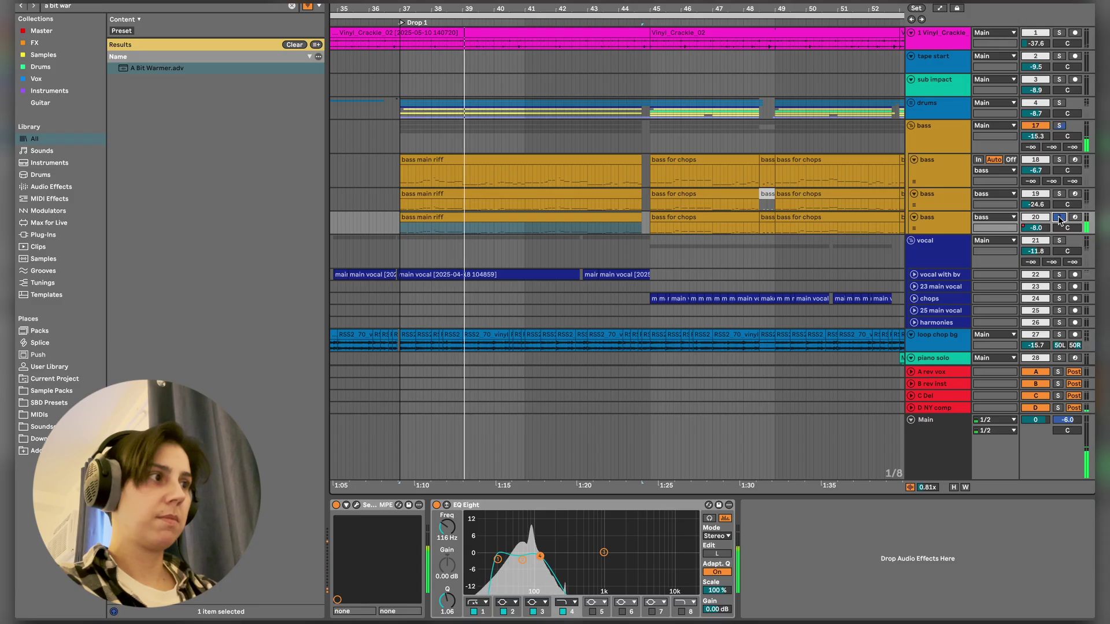
{"action": "left_click", "coordinate": [356, 505]}
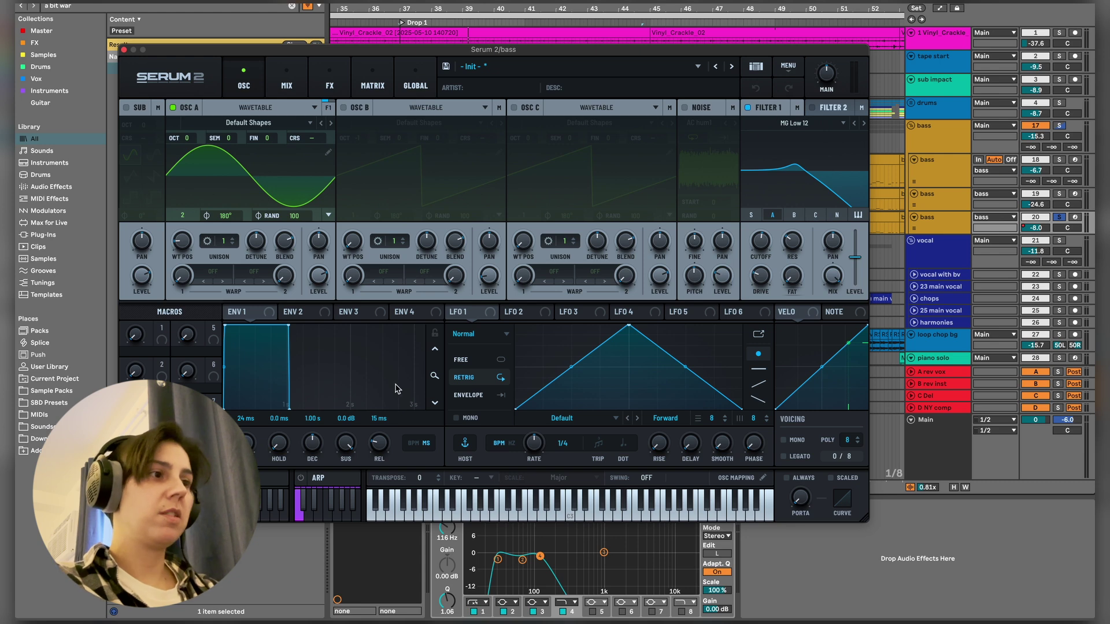
{"action": "left_click", "coordinate": [125, 50]}
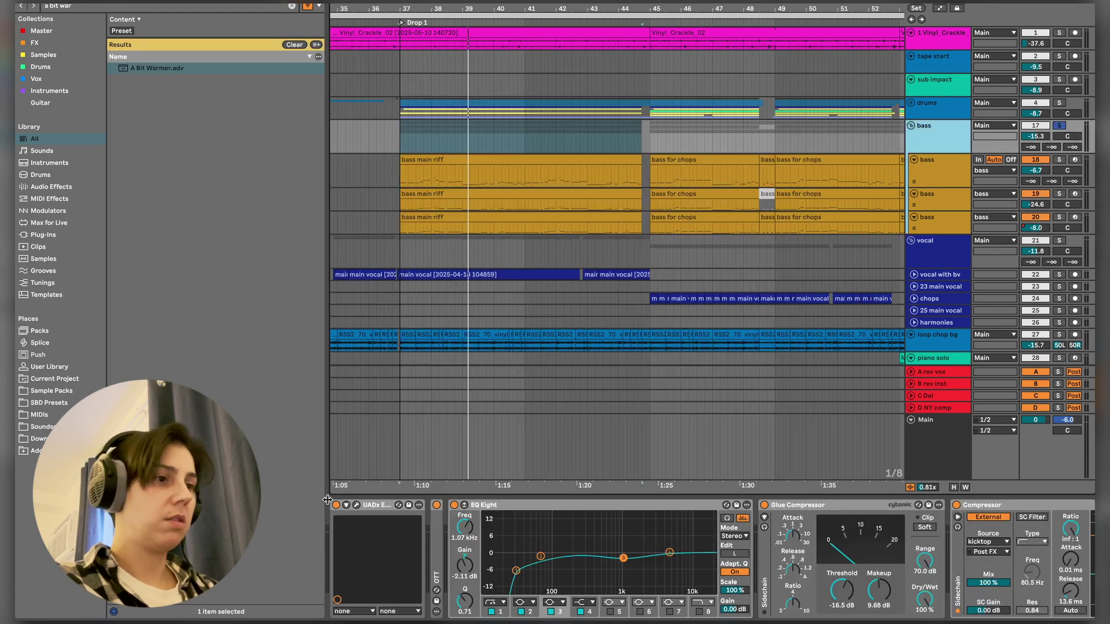
- Inspect the UADx Empirical Labs Distressor on the bass group, with its window moved clear of the track controls
{"action": "left_click", "coordinate": [357, 506]}
{"action": "left_click_drag", "start_coordinate": [795, 123], "coordinate": [518, 133]}
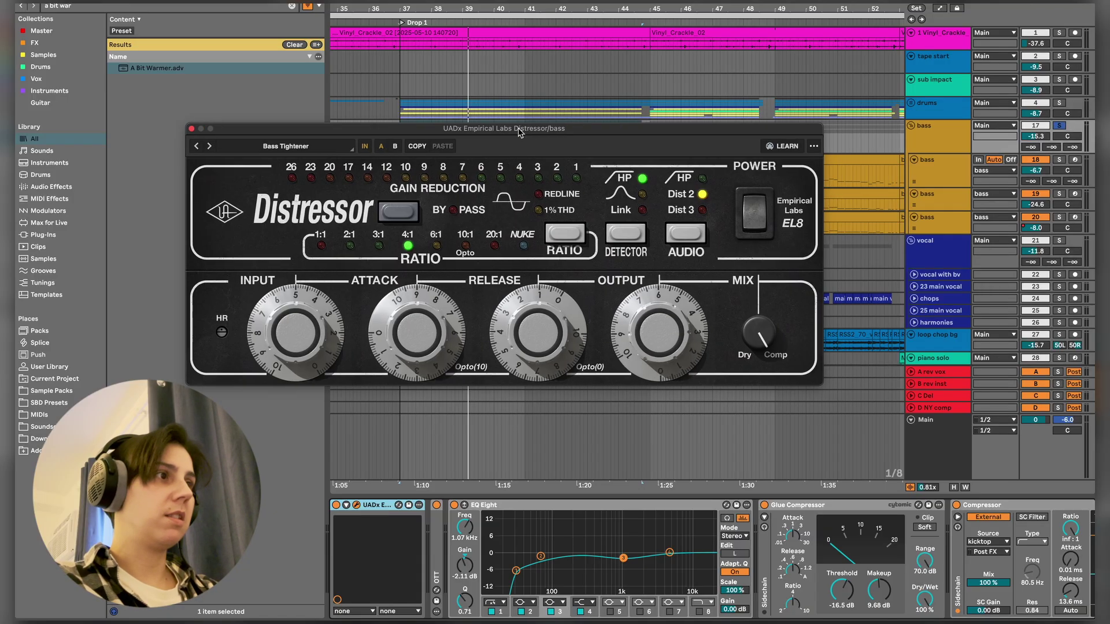
{"action": "left_click", "coordinate": [192, 128]}
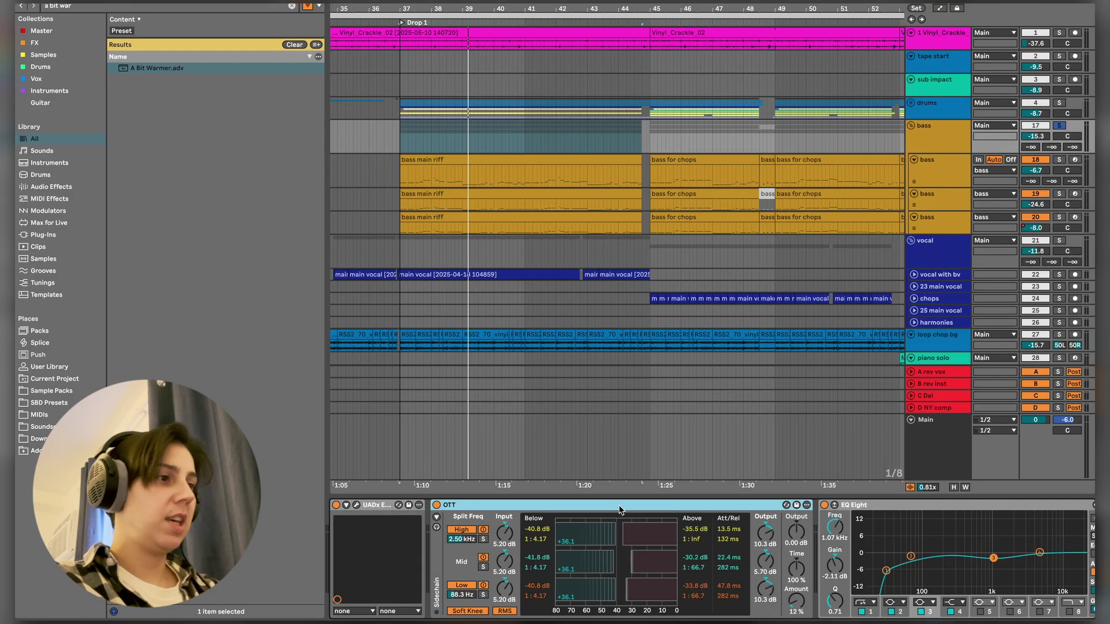
- Search the browser for ott and look over the bass group's EQ Eight, Glue Compressor, sidechain Compressor and Utility
{"action": "left_click", "coordinate": [292, 6]}
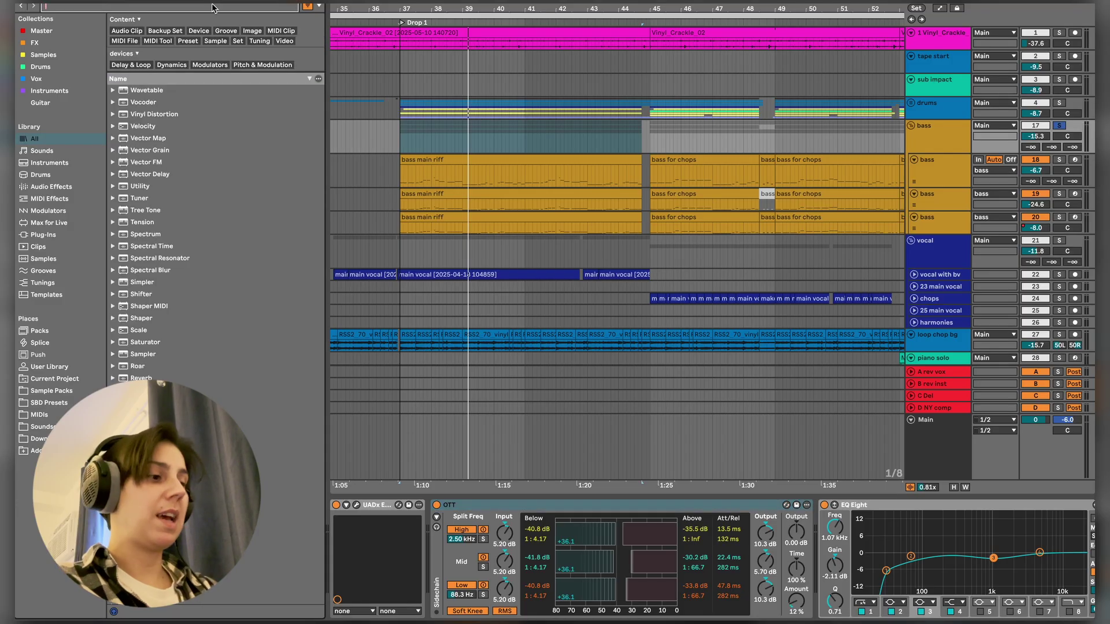
{"action": "type", "text": "ott"}
{"action": "scroll", "coordinate": [569, 566], "scroll_direction": "right", "scroll_amount": 10}
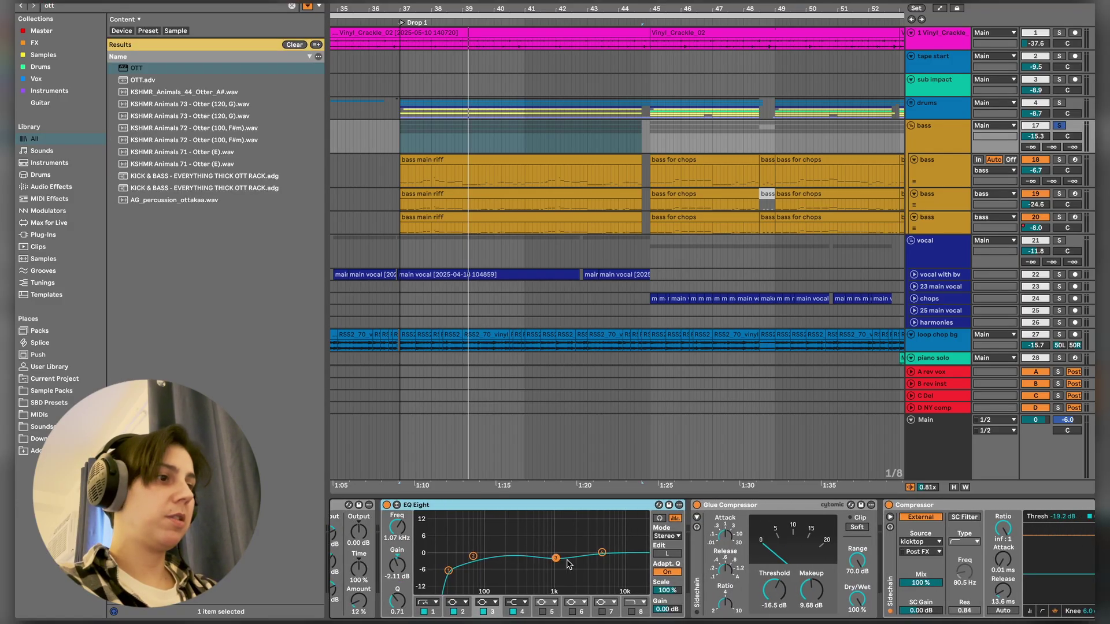
{"action": "scroll", "coordinate": [619, 566], "scroll_direction": "right", "scroll_amount": 5}
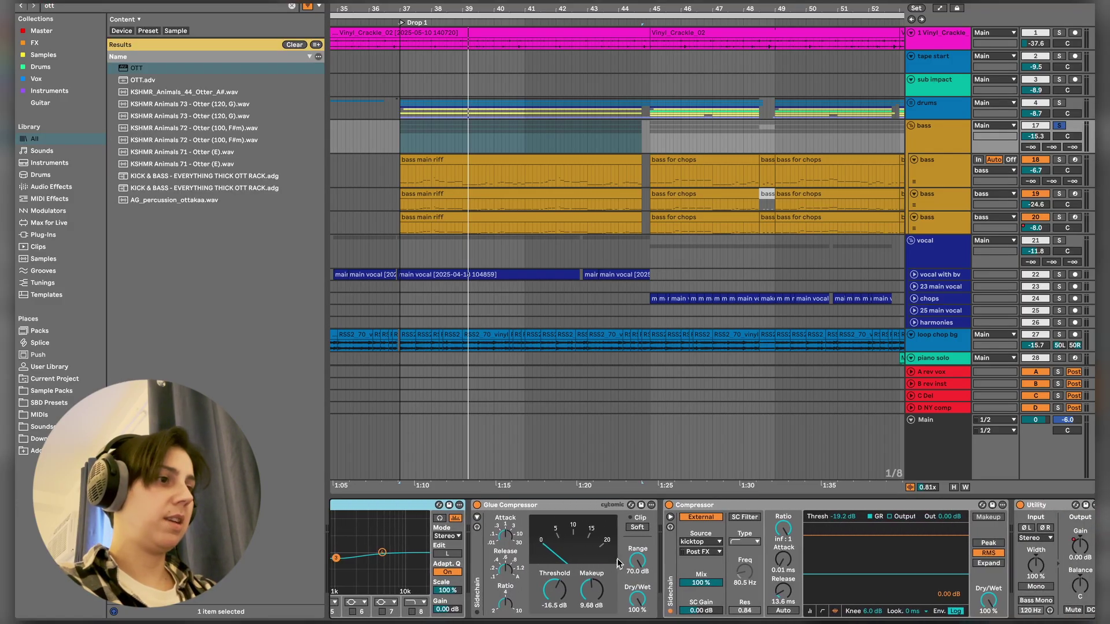
{"action": "scroll", "coordinate": [611, 546], "scroll_direction": "right", "scroll_amount": 4}
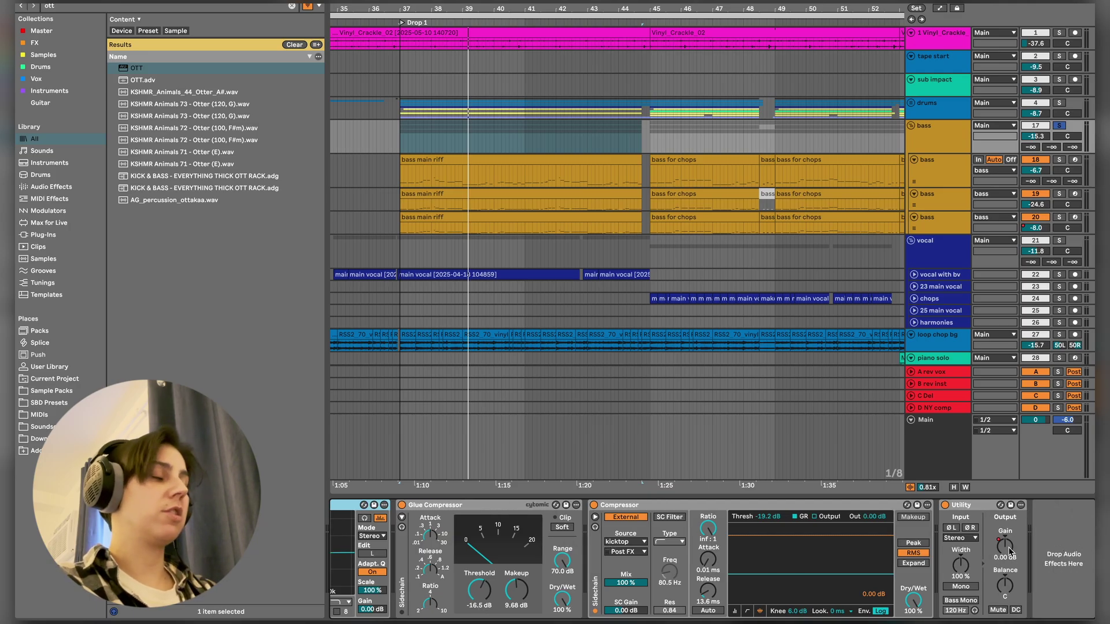
- Show the bass group's gain automation across the whole arrangement, and return to the normal clip view
{"action": "key", "text": "a"}
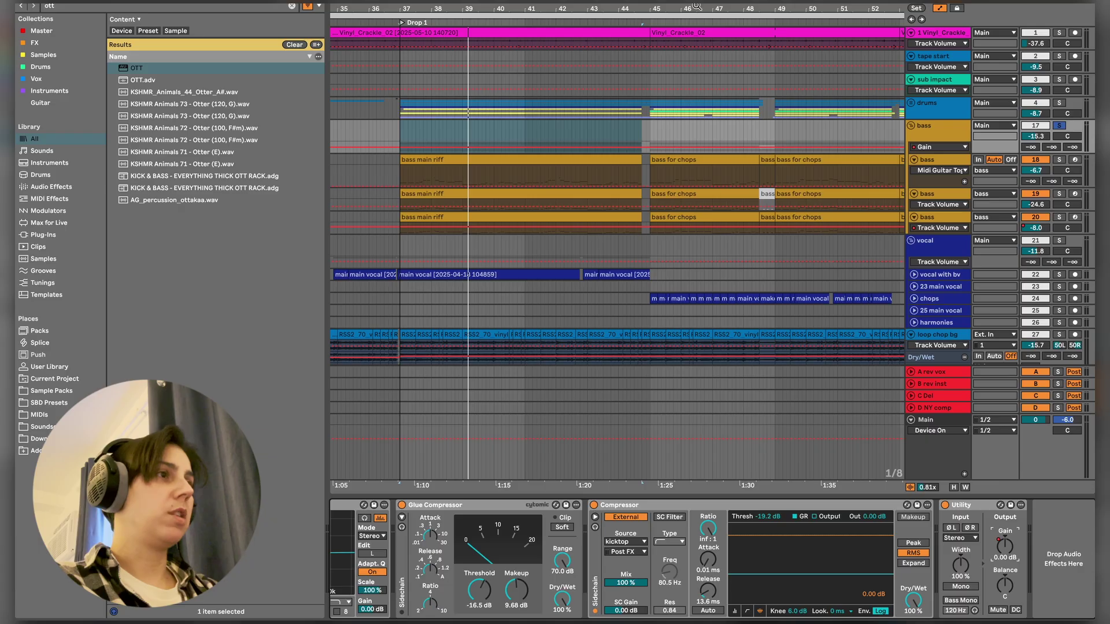
{"action": "key", "text": "w"}
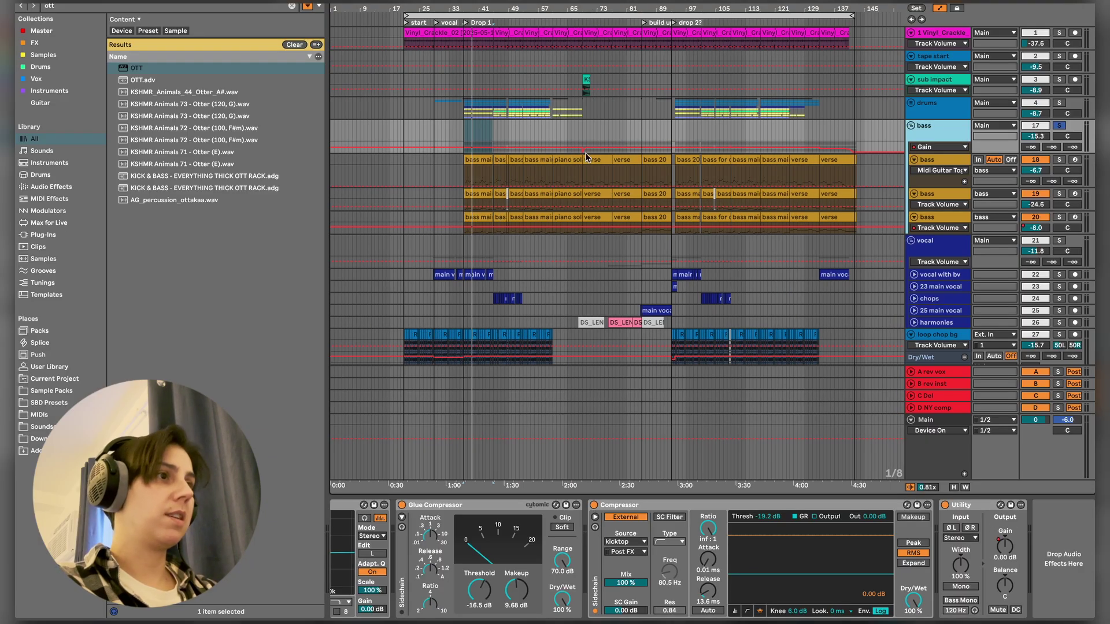
{"action": "key", "text": "a"}
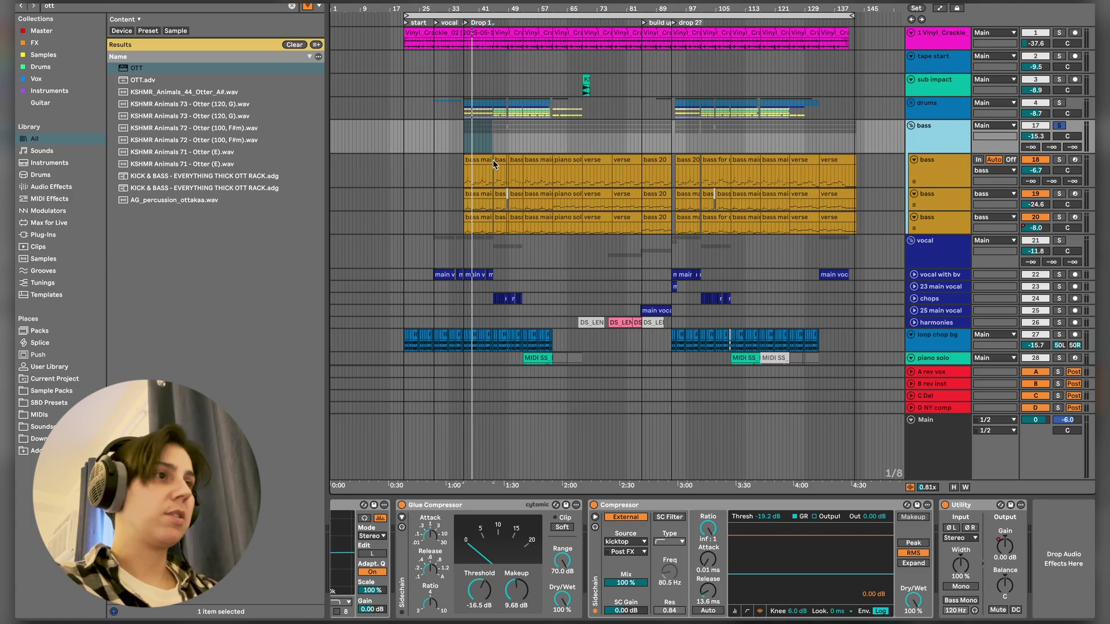
- Play the complete bass group soloed at Drop 1 and take off its solo
{"action": "key", "text": "space"}
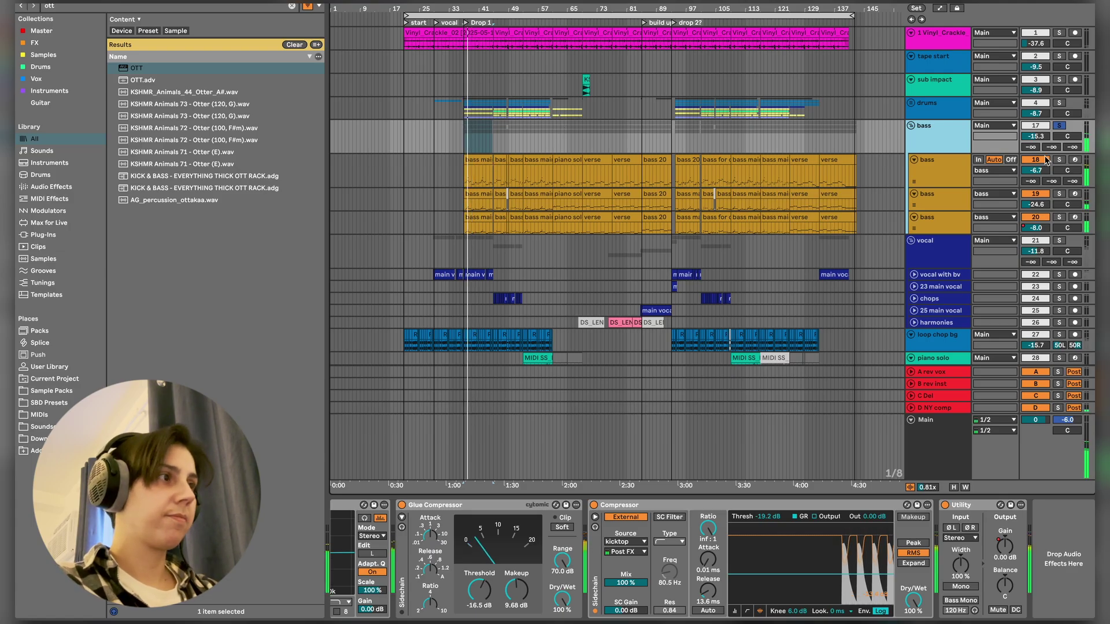
{"action": "left_click", "coordinate": [1059, 125]}
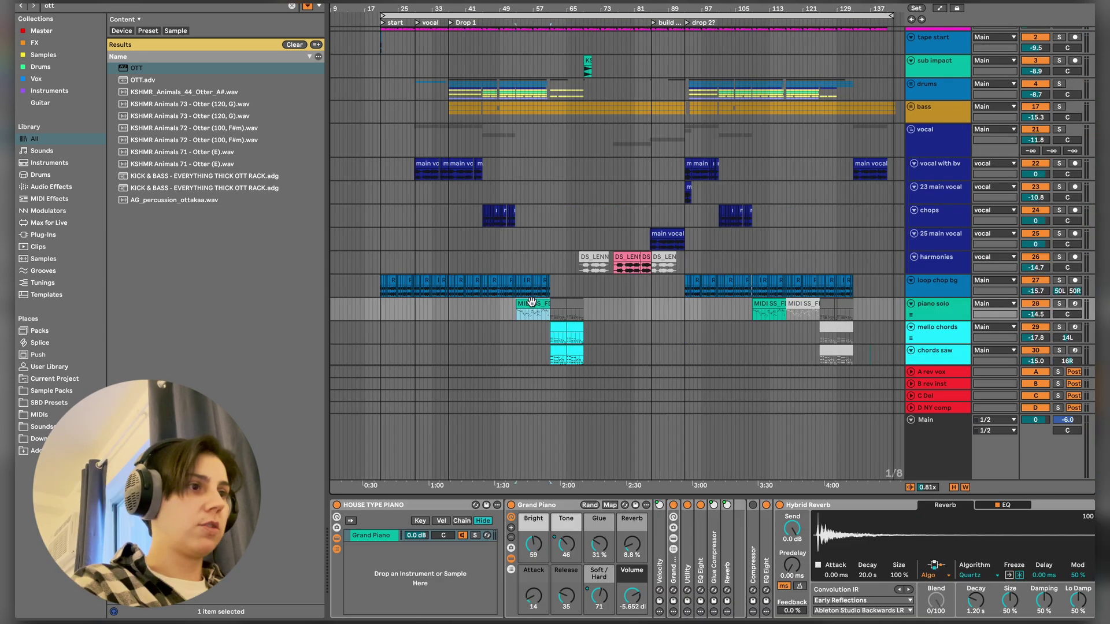
- Zoom in on the piano solo clip and examine its Grand Piano, Hybrid Reverb and the LFO mapped to Soft / Hard and Tone
{"action": "left_click_drag", "start_coordinate": [535, 9], "coordinate": [457, 558]}
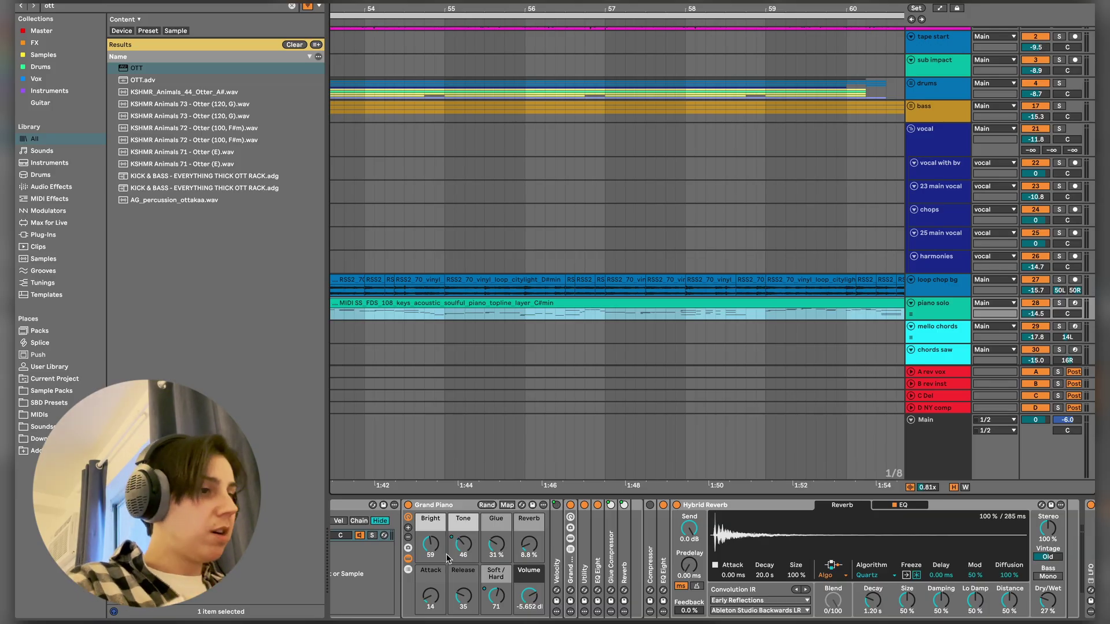
{"action": "scroll", "coordinate": [601, 562], "scroll_direction": "right", "scroll_amount": 10}
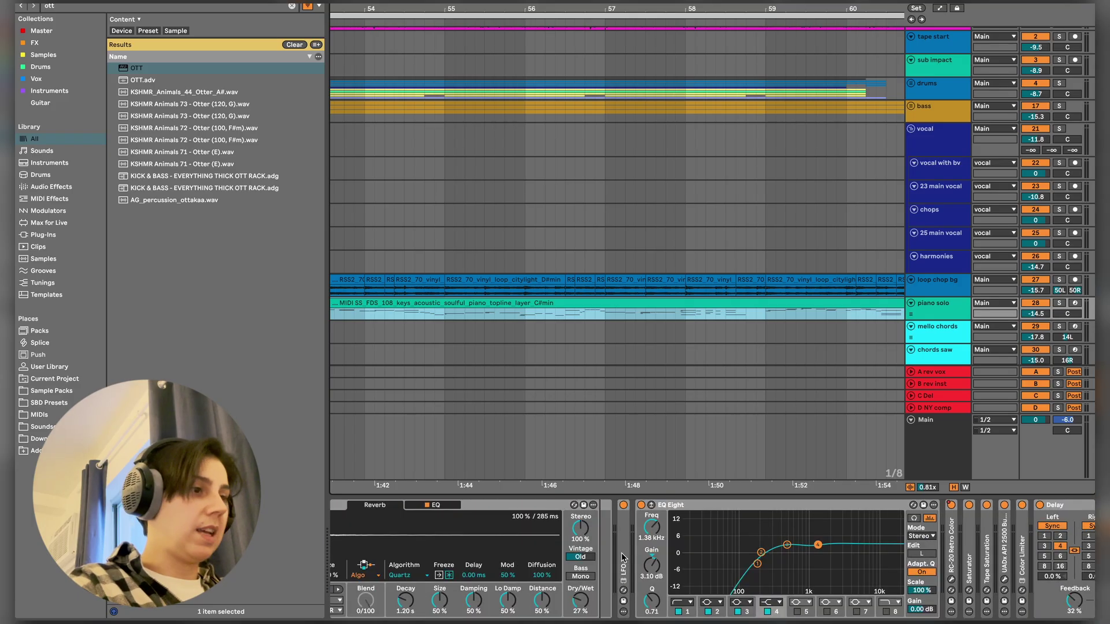
{"action": "mouse_move", "coordinate": [649, 533]}
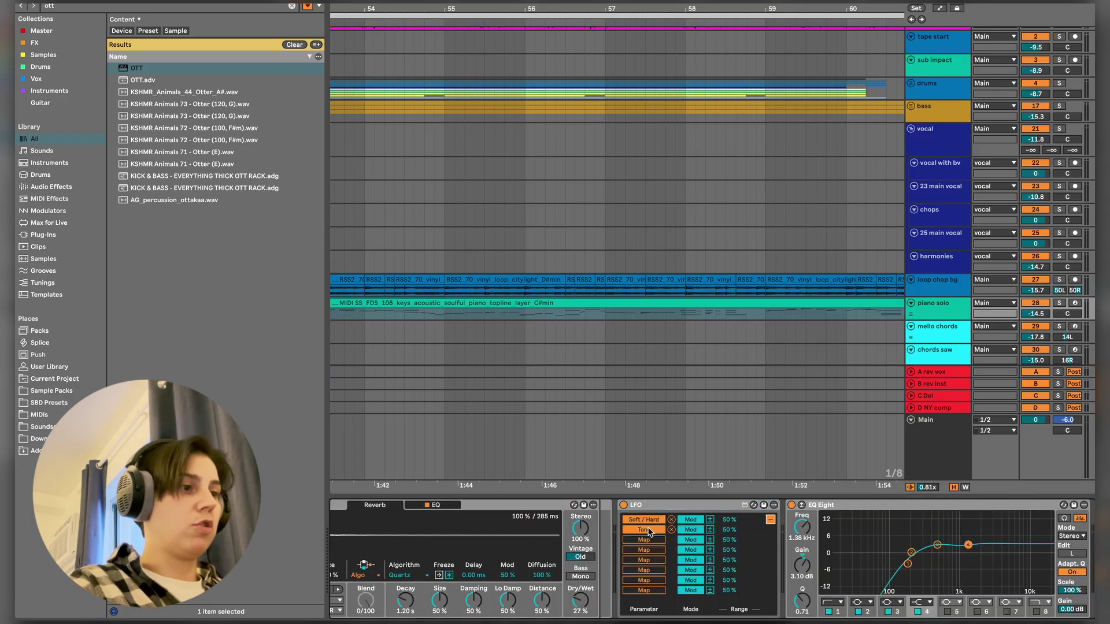
{"action": "scroll", "coordinate": [580, 542], "scroll_direction": "left", "scroll_amount": 8}
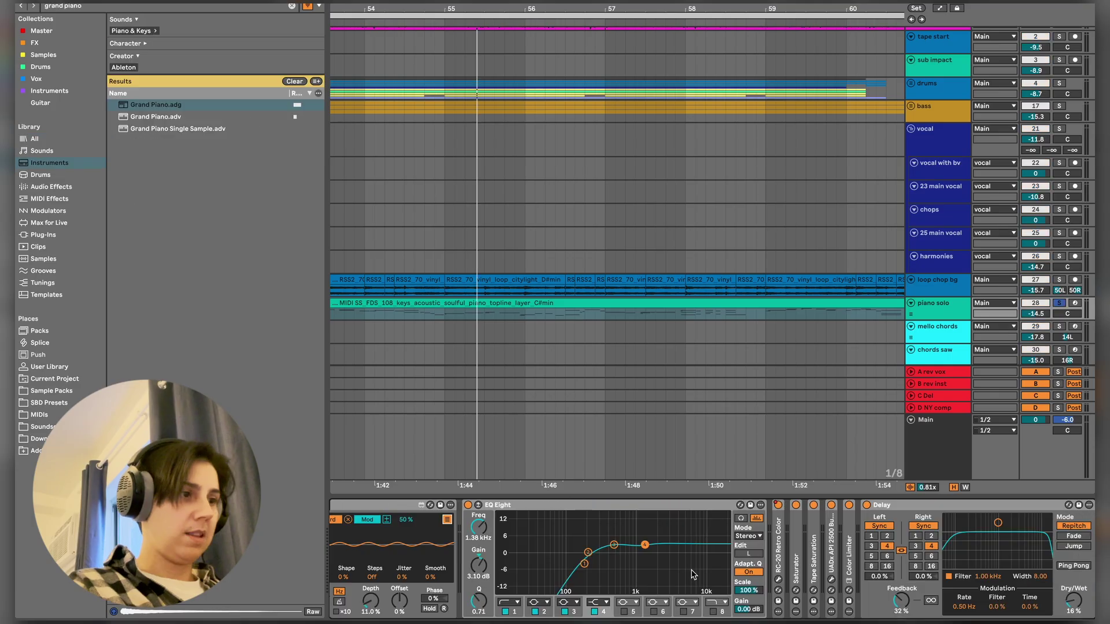
- Unfold RC-20 Retro Color on the piano solo track and inspect its settings window, closing it when done
{"action": "scroll", "coordinate": [539, 558], "scroll_direction": "right", "scroll_amount": 5}
{"action": "scroll", "coordinate": [634, 550], "scroll_direction": "right", "scroll_amount": 2}
{"action": "double_click", "coordinate": [655, 562]}
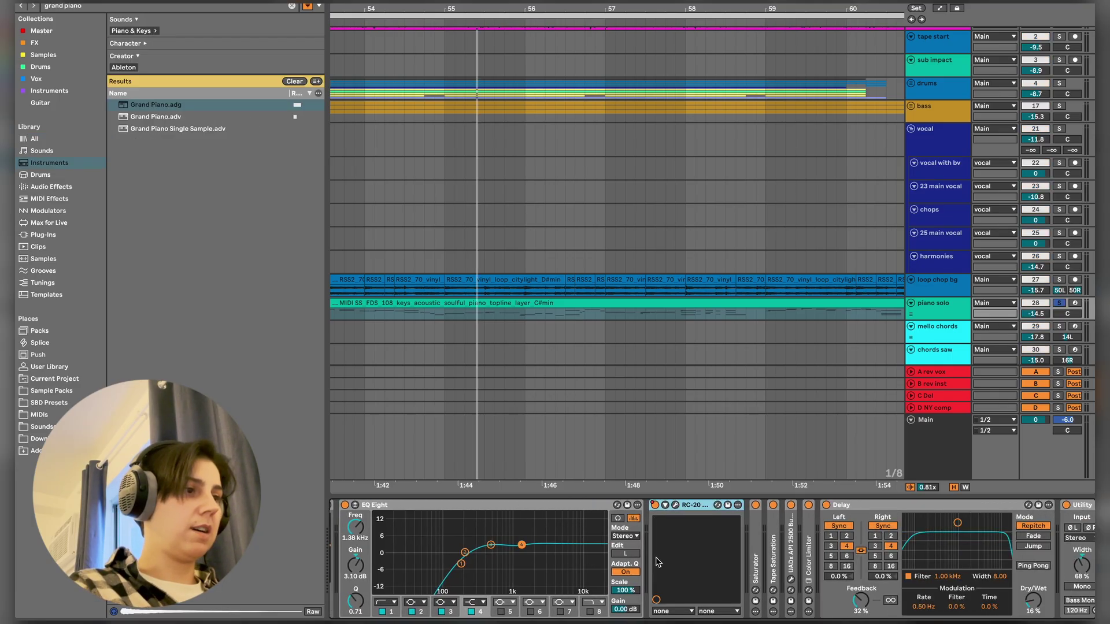
{"action": "left_click", "coordinate": [676, 506]}
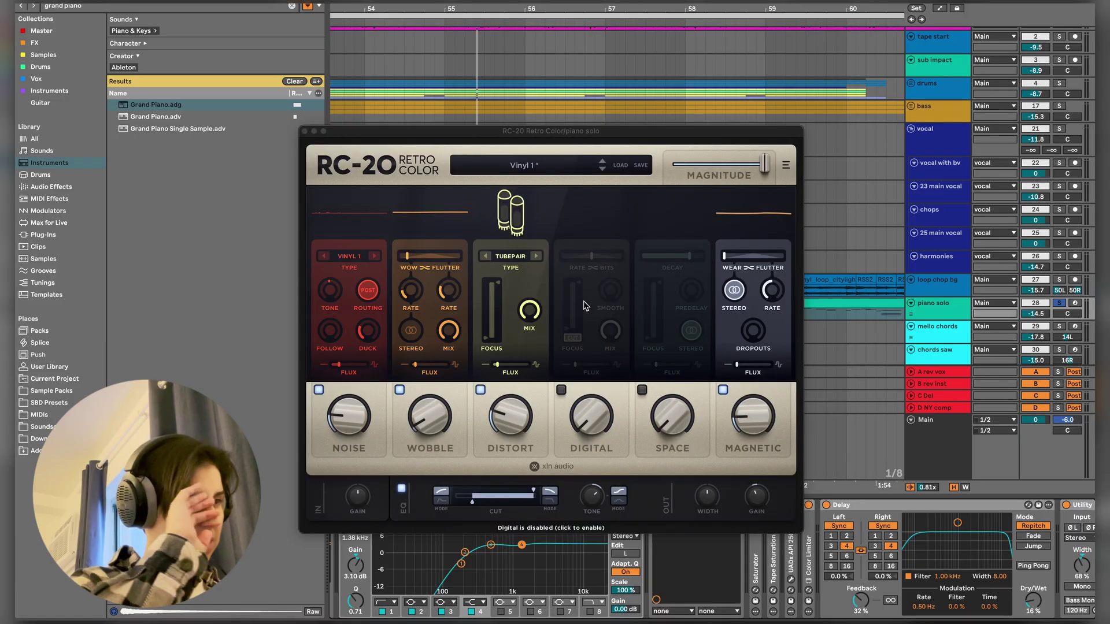
{"action": "left_click", "coordinate": [304, 132]}
- Unfold Tape Saturation and the UADx API 2500 Bus Compressor on the piano solo track to inspect them
{"action": "scroll", "coordinate": [623, 535], "scroll_direction": "right", "scroll_amount": 5}
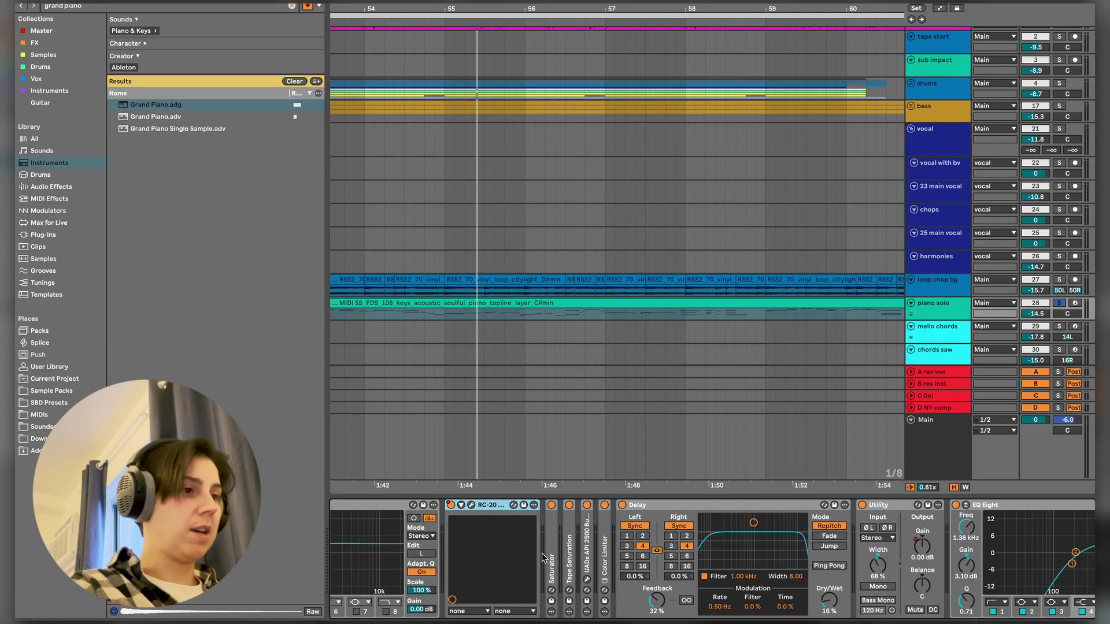
{"action": "double_click", "coordinate": [573, 570]}
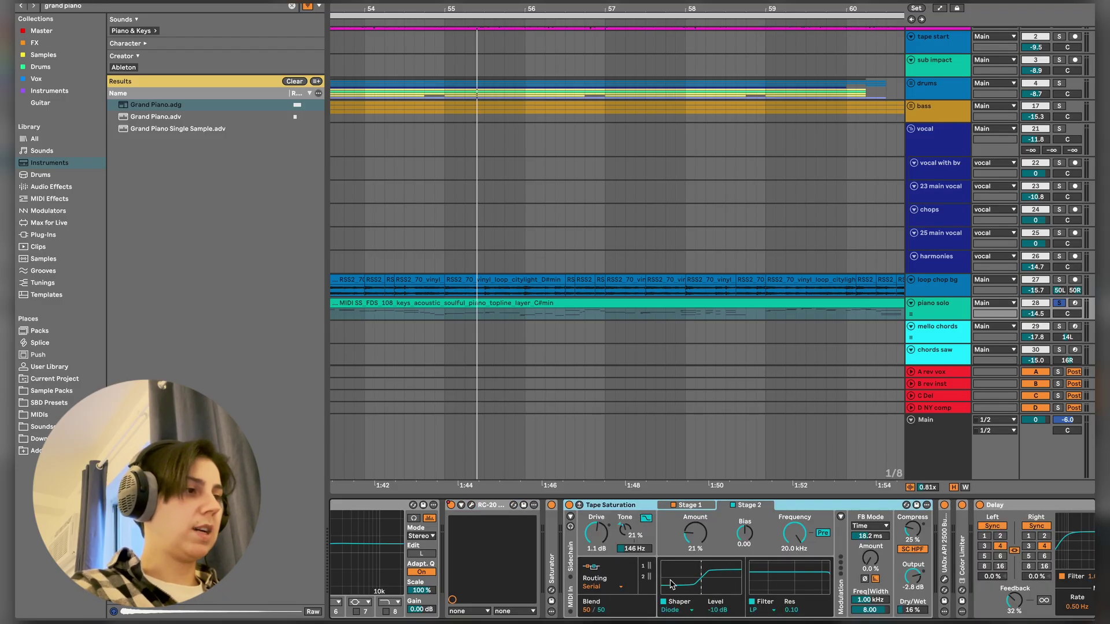
{"action": "scroll", "coordinate": [696, 572], "scroll_direction": "right", "scroll_amount": 6}
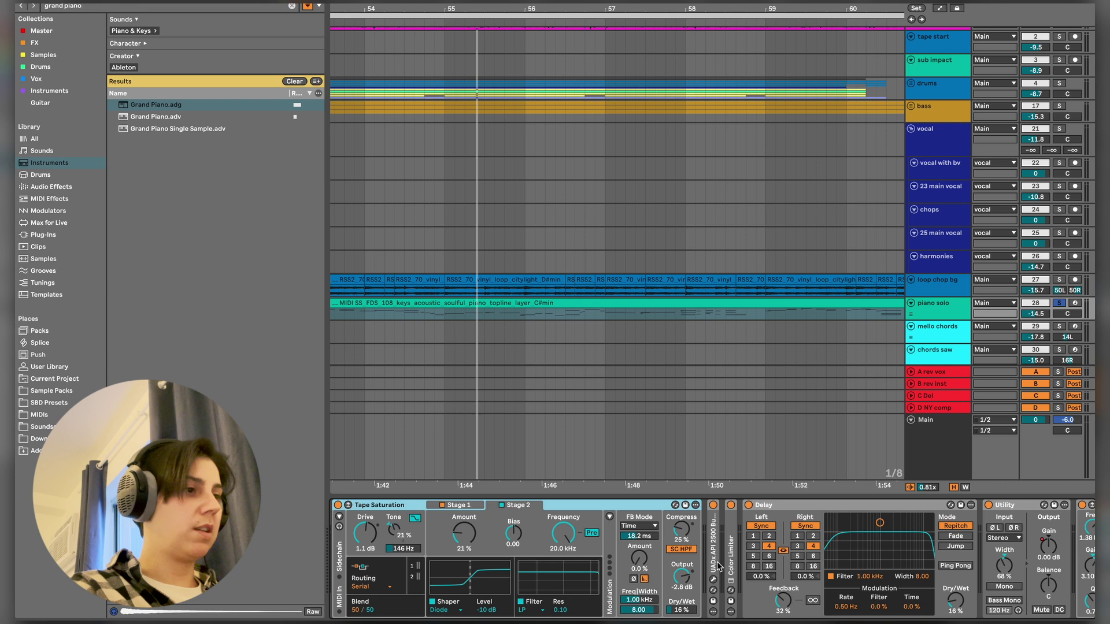
{"action": "left_click", "coordinate": [720, 567]}
{"action": "left_click", "coordinate": [734, 505]}
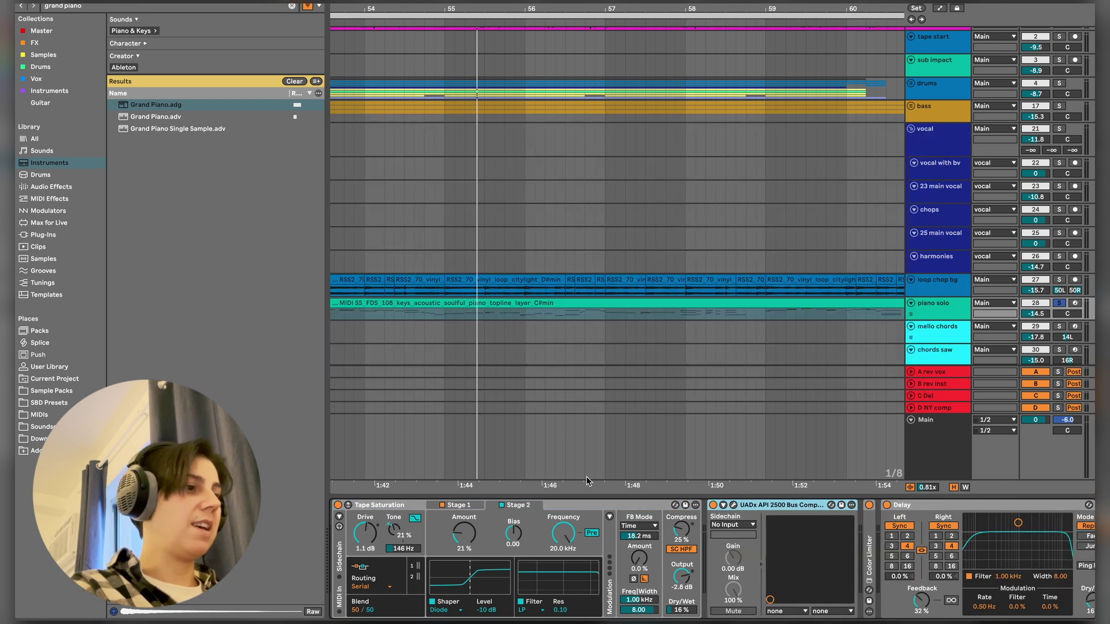
- Unfold the Color Limiter and look over the Delay, Utility and EQ Eight at the end of the piano chain
{"action": "scroll", "coordinate": [728, 565], "scroll_direction": "right", "scroll_amount": 8}
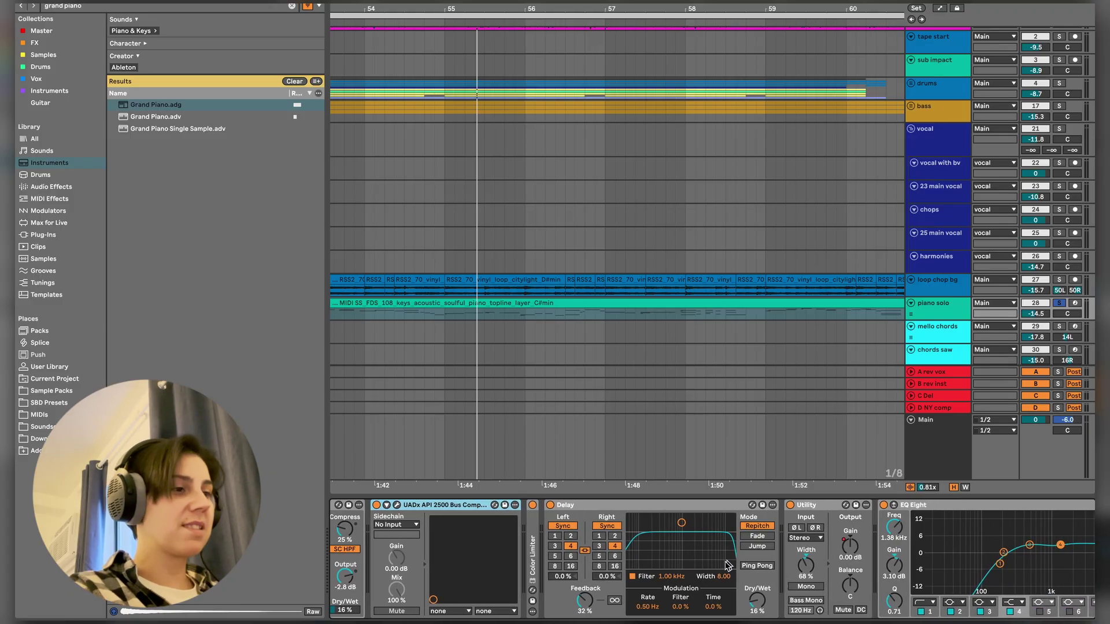
{"action": "double_click", "coordinate": [533, 558]}
{"action": "scroll", "coordinate": [583, 573], "scroll_direction": "right", "scroll_amount": 6}
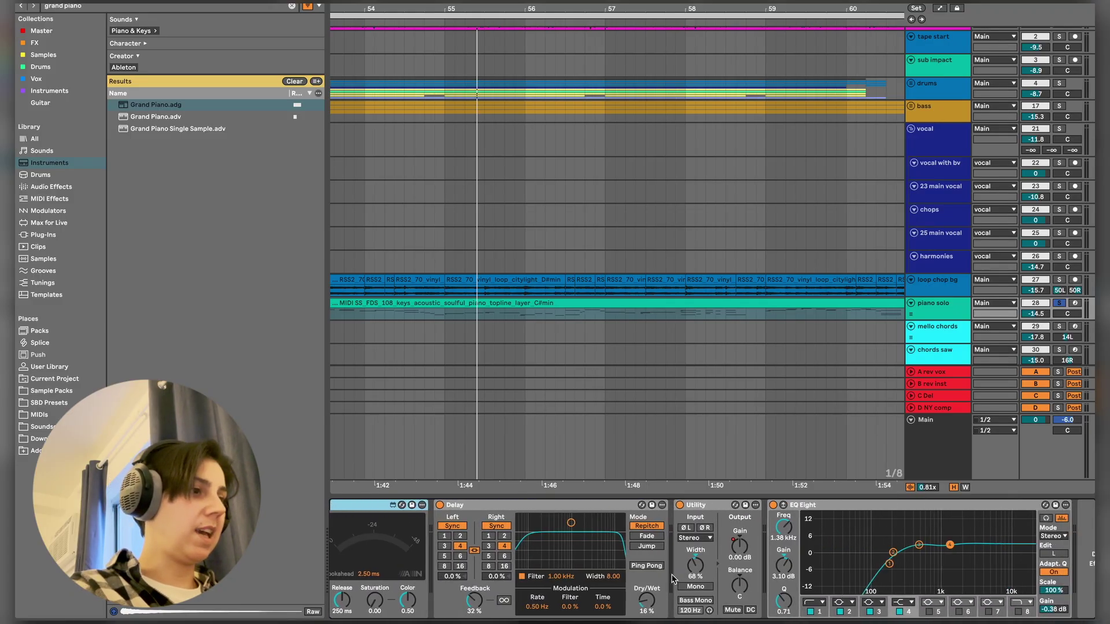
- Play the full mix from just before bar 61 through the mello chords, chords saw and guitar section
{"action": "left_click", "coordinate": [559, 227]}
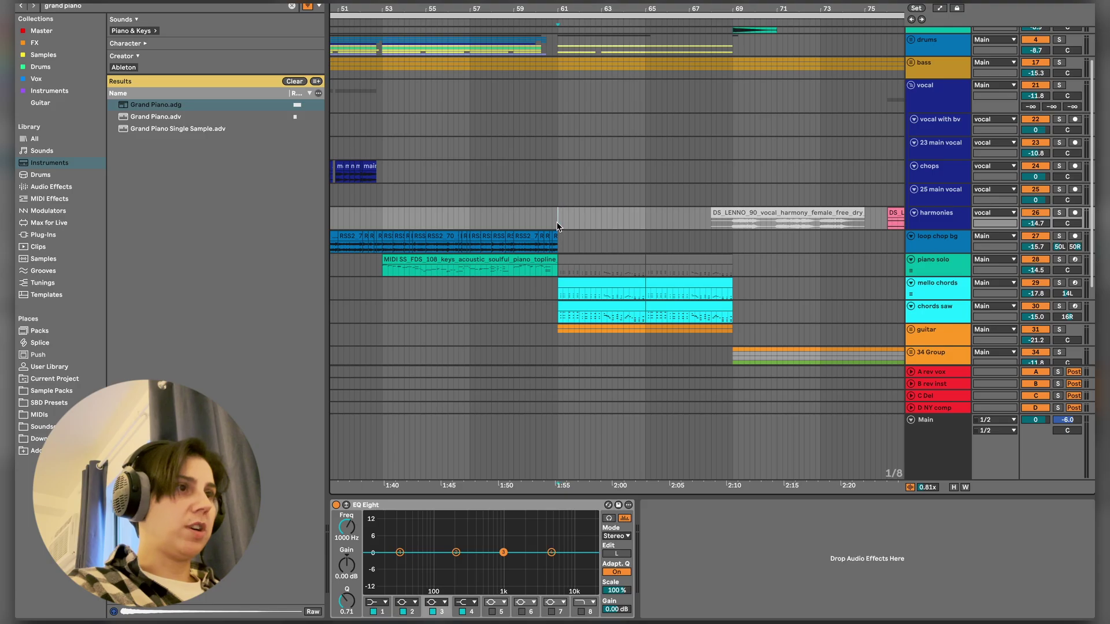
{"action": "left_click", "coordinate": [553, 131]}
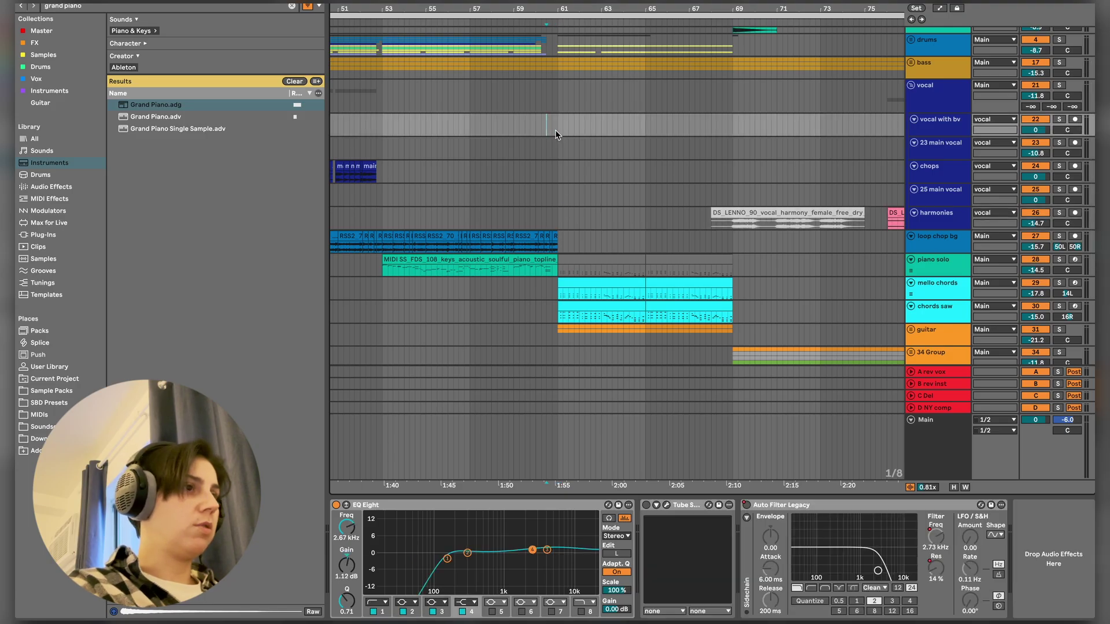
{"action": "key", "text": "space"}
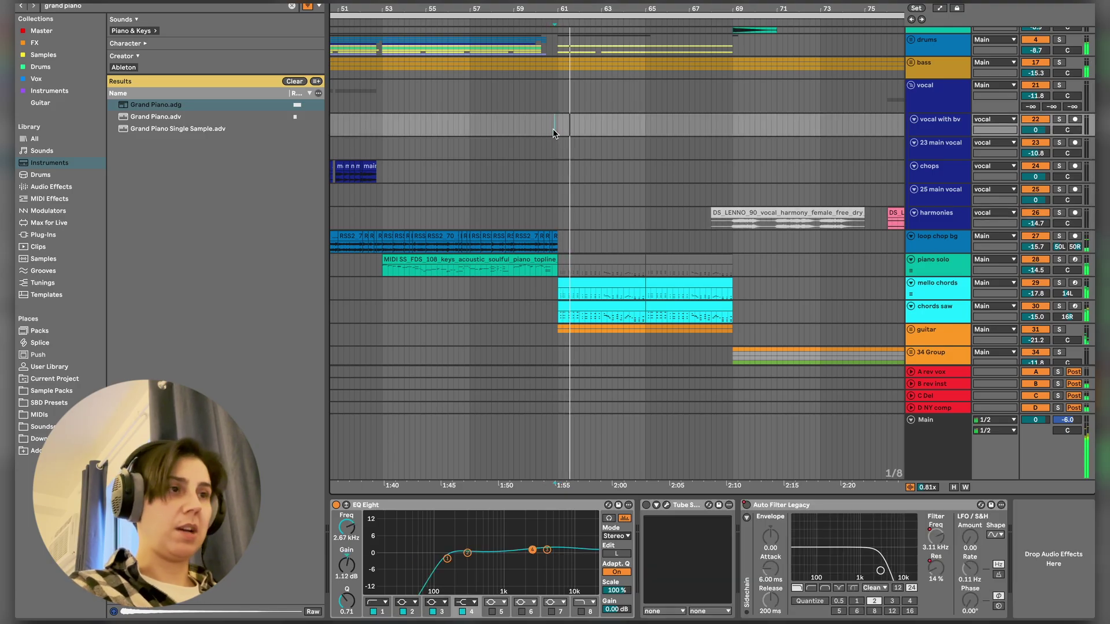
{"action": "scroll", "coordinate": [647, 184], "scroll_direction": "right", "scroll_amount": 3}
{"action": "mouse_move", "coordinate": [577, 23]}
{"action": "left_mouse_down"}
{"action": "mouse_move", "coordinate": [577, 12]}
{"action": "mouse_move", "coordinate": [577, 26]}
{"action": "left_mouse_up"}
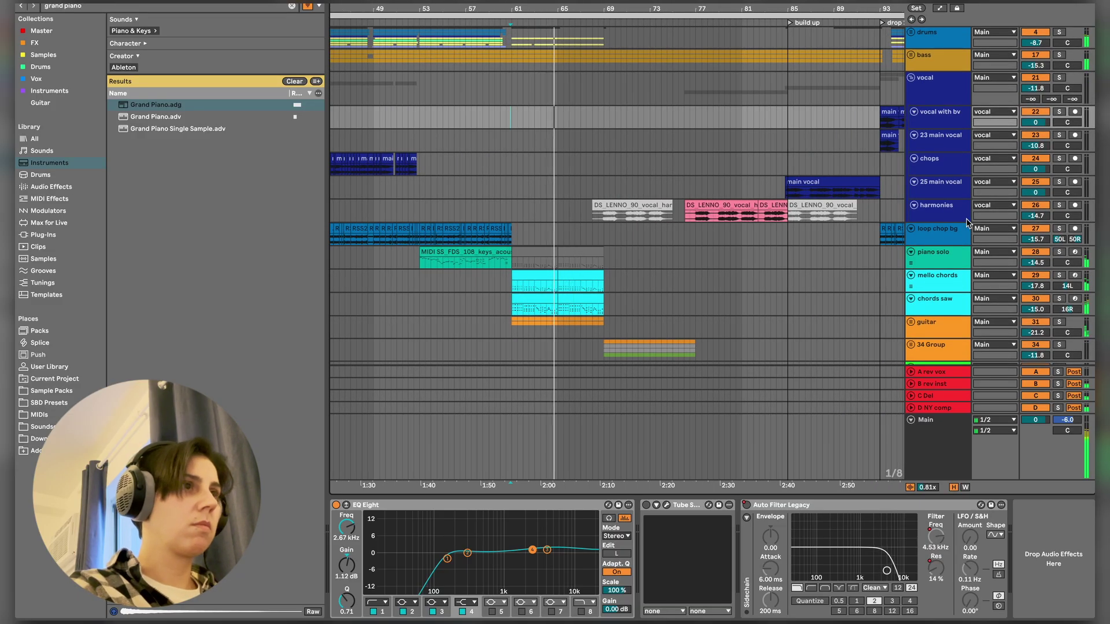
- Select all the arrangement tracks and fold them into a compact overview
{"action": "left_click", "coordinate": [939, 235]}
{"action": "key", "text": "ctrl+a"}
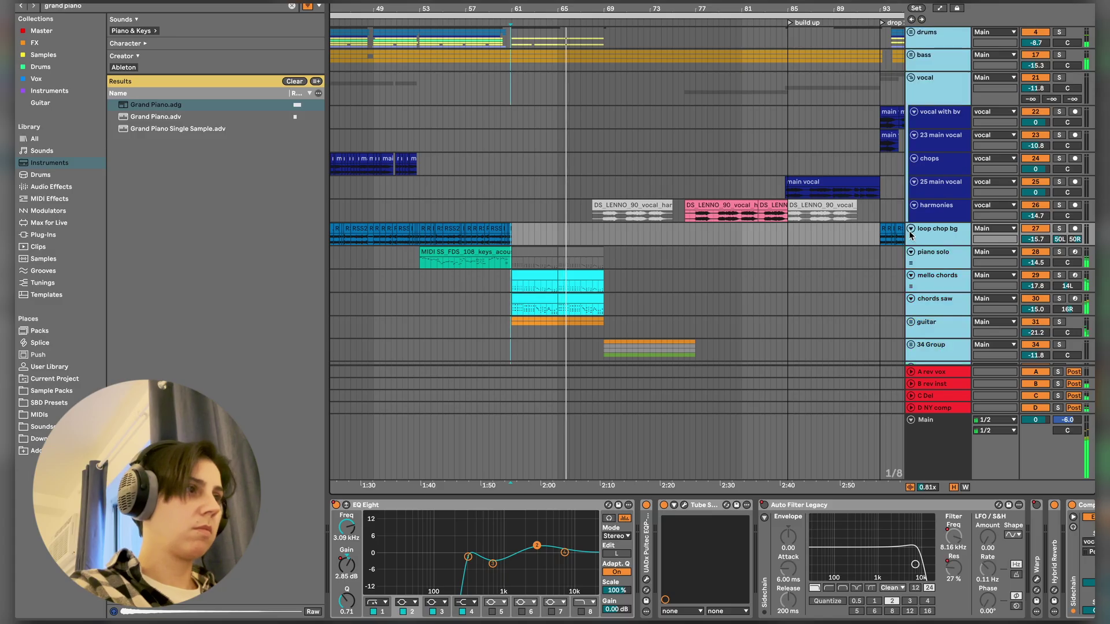
{"action": "left_click", "coordinate": [911, 229]}
{"action": "scroll", "coordinate": [613, 110], "scroll_direction": "up", "scroll_amount": 5}
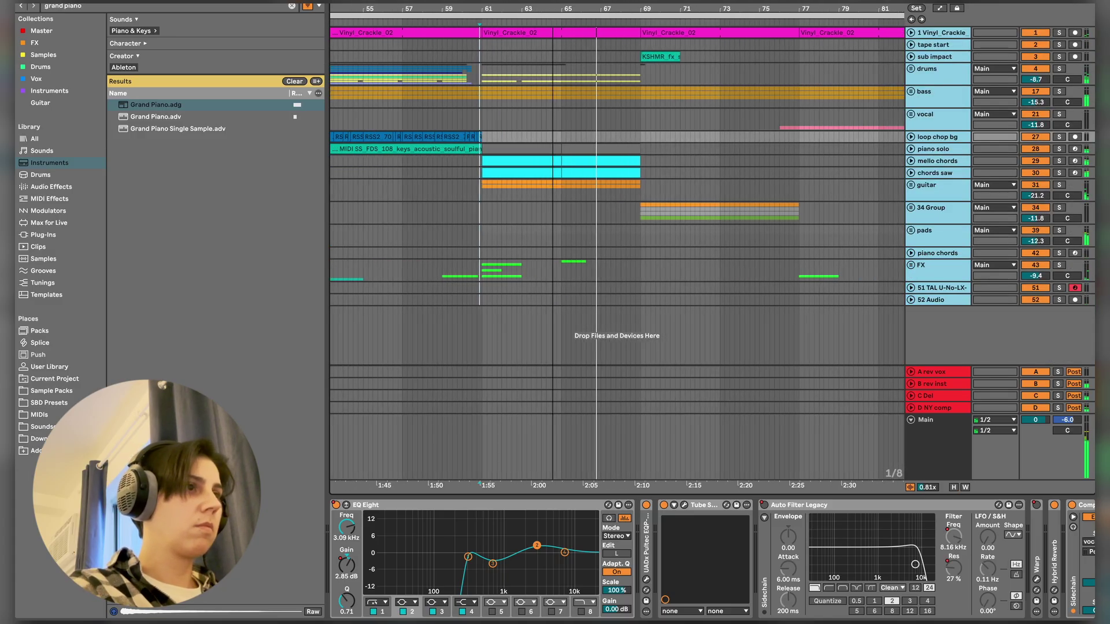
- Unfold the drums group and play its kick soloed from bar 61, adding the KSHMR_80 hi-hat loop to the solo
{"action": "left_click", "coordinate": [911, 68]}
{"action": "left_click", "coordinate": [446, 113]}
{"action": "left_click", "coordinate": [1060, 103]}
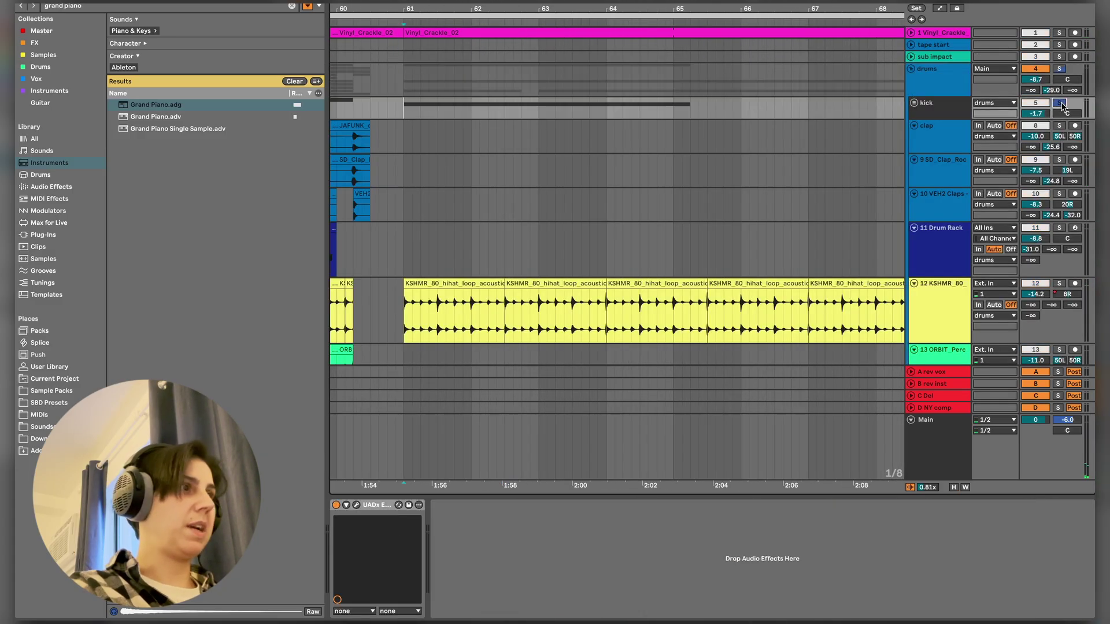
{"action": "key", "text": "space"}
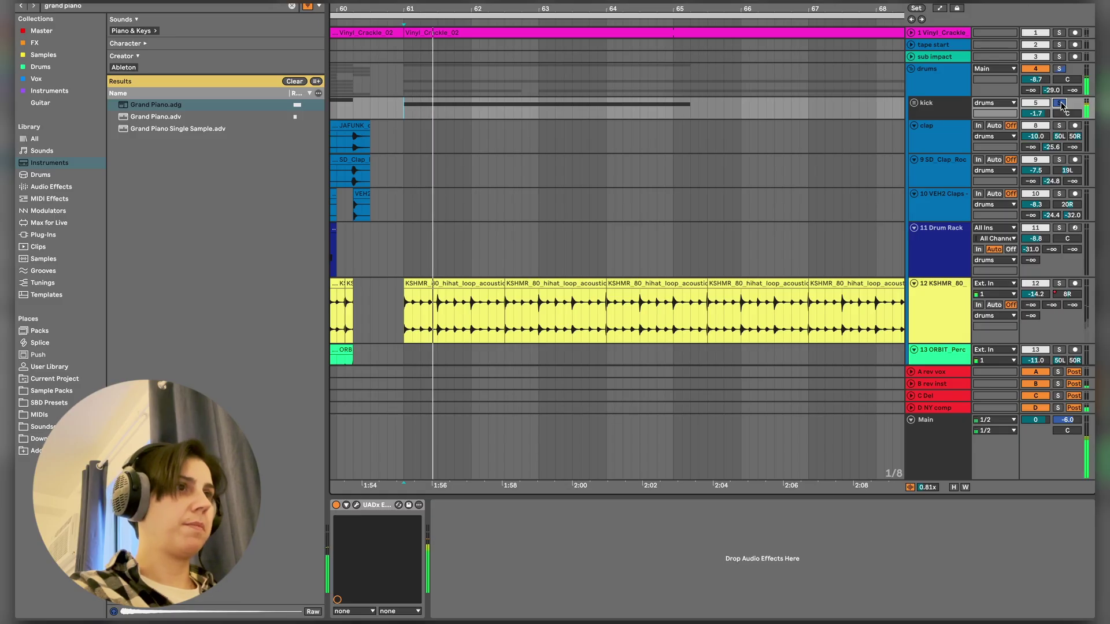
{"action": "left_click", "coordinate": [1061, 284]}
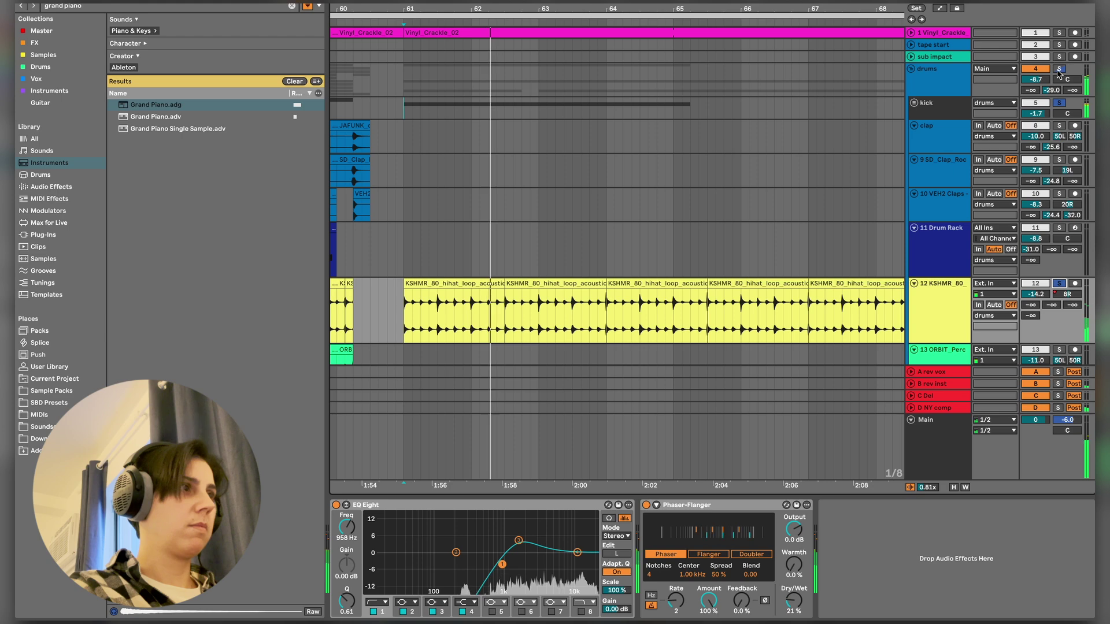
- Solo the bass group and play its piano solo bass support clips from bar 61
{"action": "scroll", "coordinate": [569, 157], "scroll_direction": "down", "scroll_amount": 10}
{"action": "left_click", "coordinate": [569, 157]}
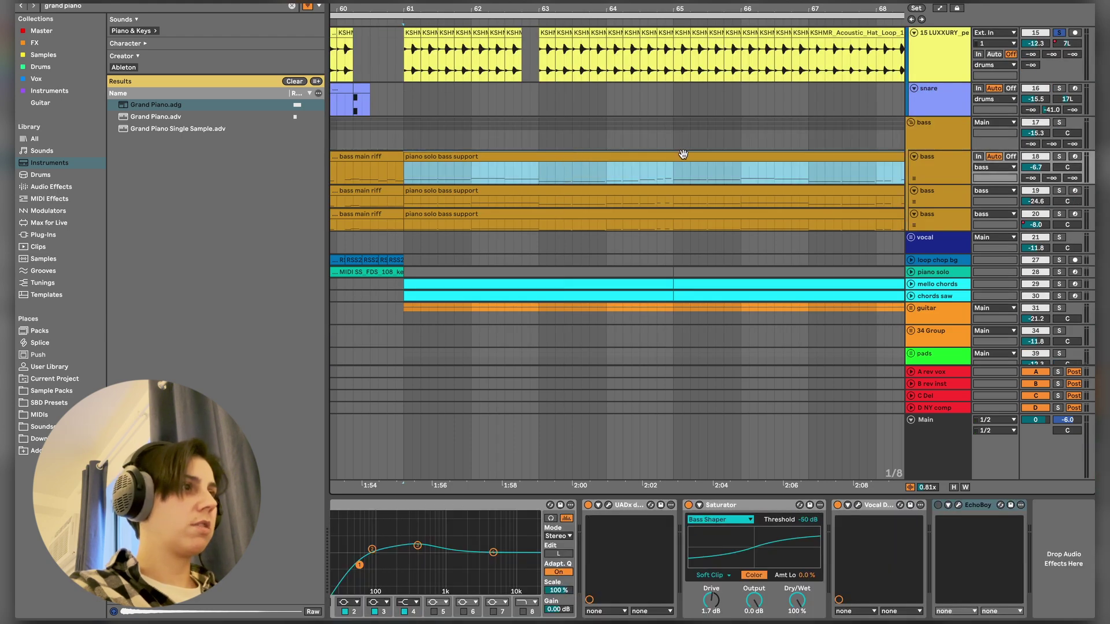
{"action": "scroll", "coordinate": [684, 154], "scroll_direction": "up", "scroll_amount": 1}
{"action": "left_click", "coordinate": [1062, 155]}
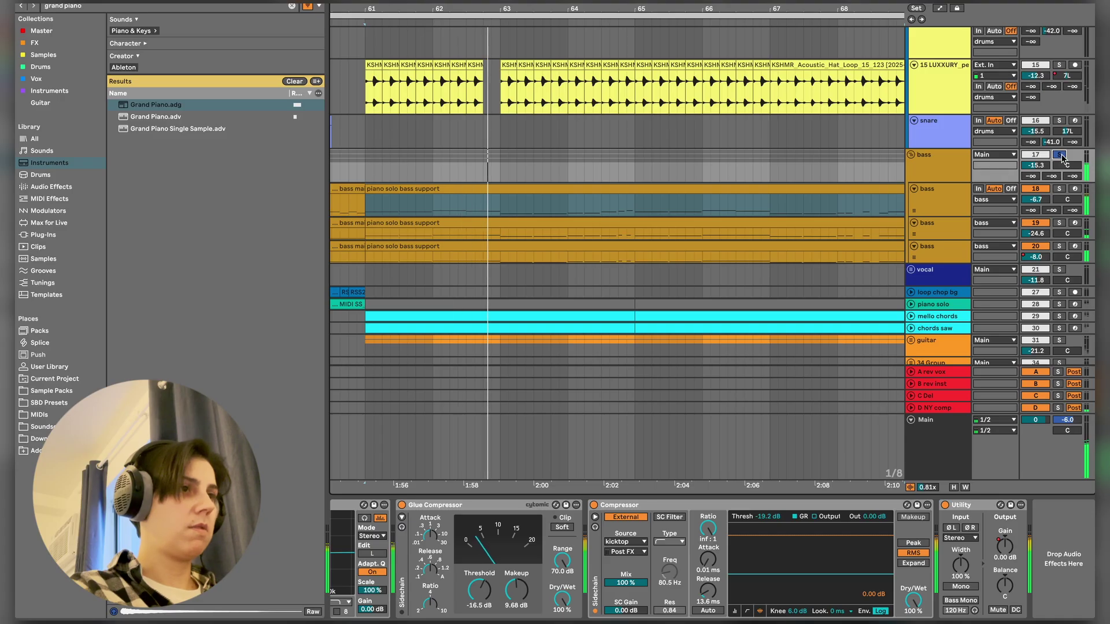
- Unfold the piano solo track, select its clip at bar 61 and play the track soloed from there
{"action": "scroll", "coordinate": [933, 237], "scroll_direction": "down", "scroll_amount": 3}
{"action": "left_click", "coordinate": [932, 225]}
{"action": "left_click", "coordinate": [911, 237]}
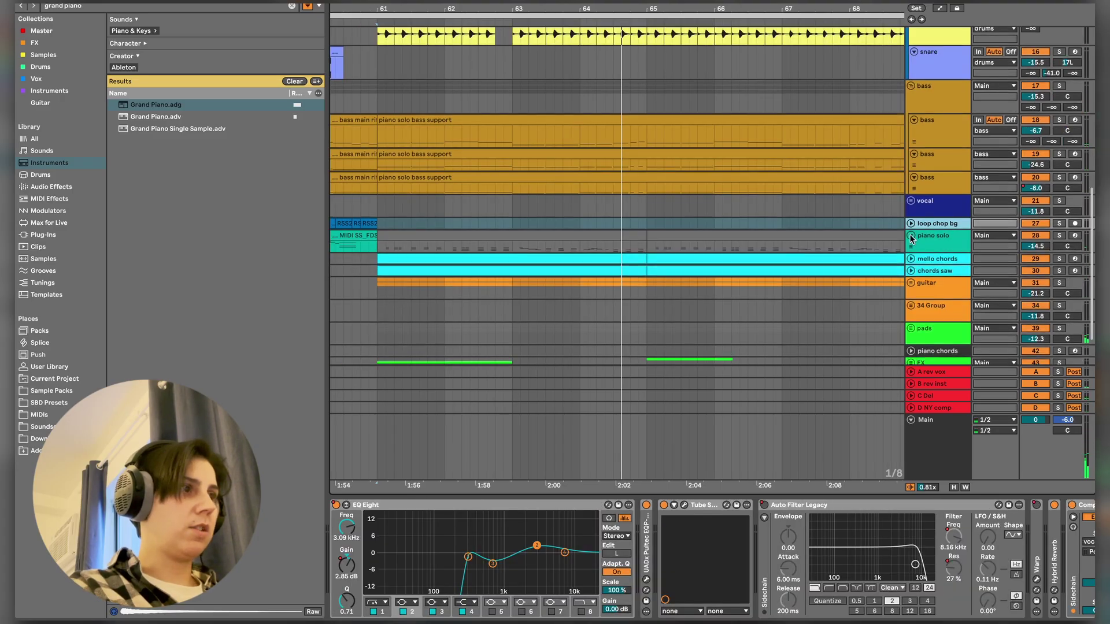
{"action": "scroll", "coordinate": [842, 186], "scroll_direction": "down", "scroll_amount": 3}
{"action": "left_click", "coordinate": [846, 179]}
{"action": "left_click", "coordinate": [626, 166]}
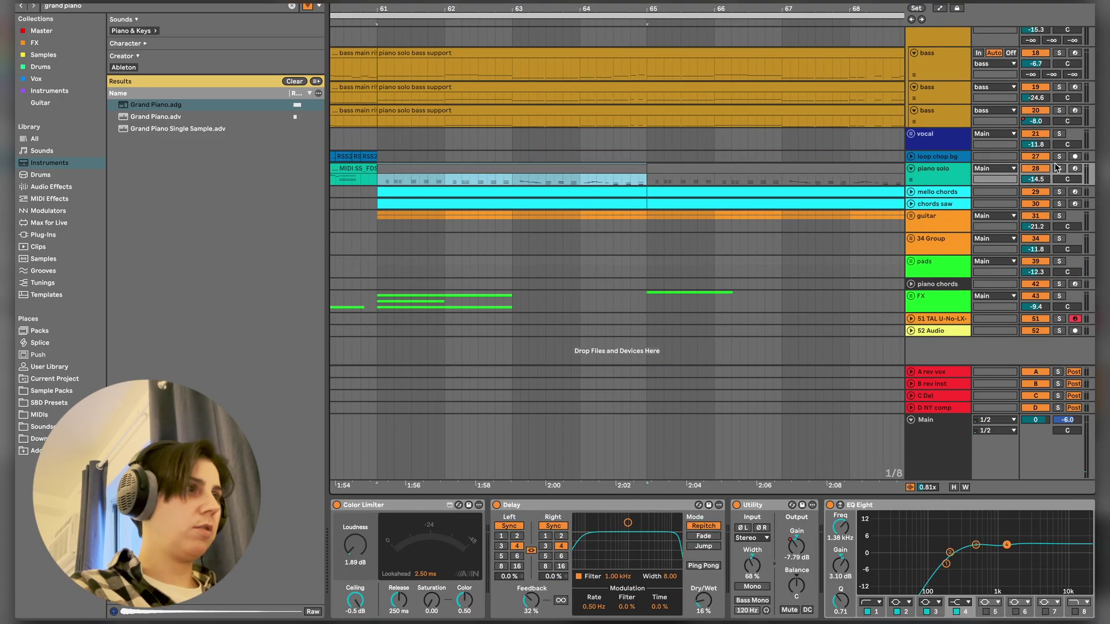
{"action": "left_click", "coordinate": [1058, 172]}
{"action": "key", "text": "space"}
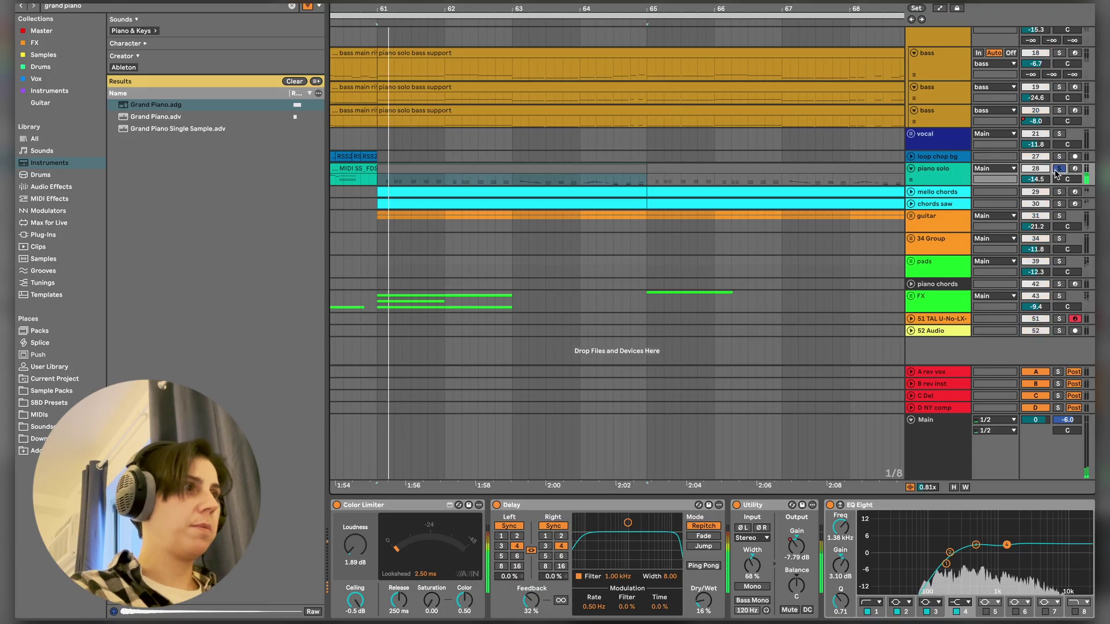
- Examine the MIDI notes of the piano solo clip, then return to its device chain
{"action": "double_click", "coordinate": [621, 169]}
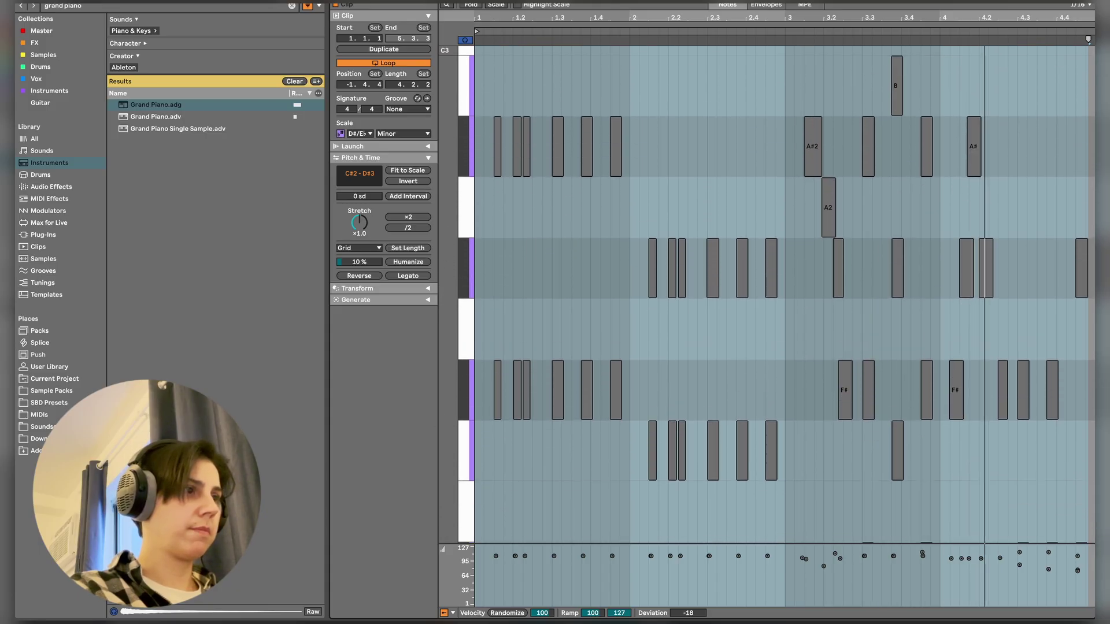
{"action": "key", "text": "shift+Tab"}
{"action": "scroll", "coordinate": [722, 322], "scroll_direction": "right", "scroll_amount": 5}
{"action": "scroll", "coordinate": [560, 312], "scroll_direction": "left", "scroll_amount": 2}
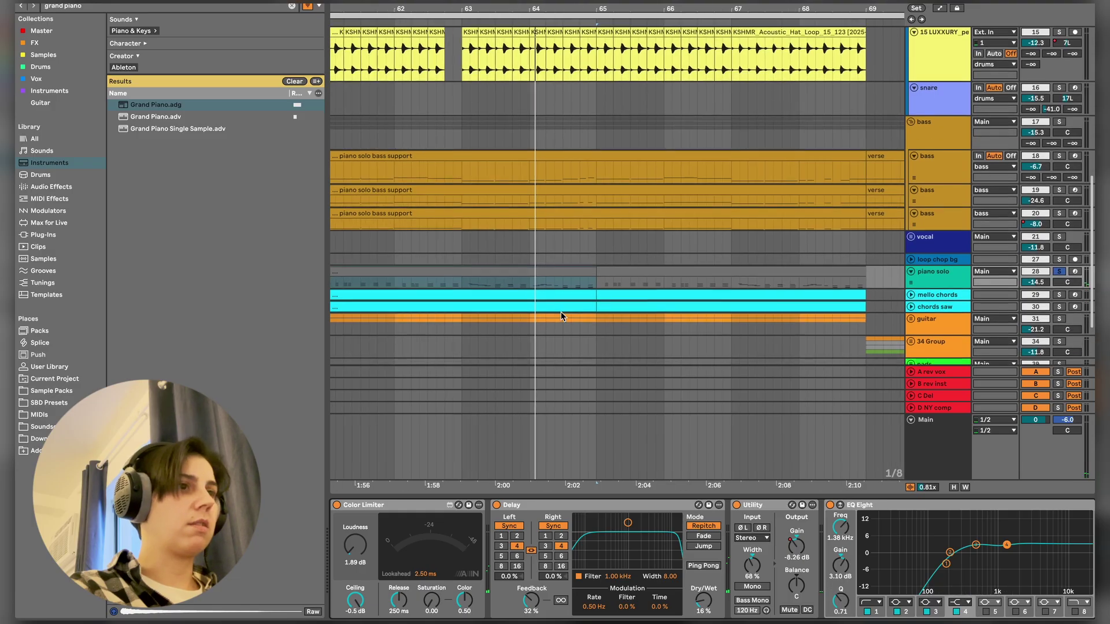
- Unfold the mello chords track and play it soloed from bar 61
{"action": "scroll", "coordinate": [560, 312], "scroll_direction": "down", "scroll_amount": 3}
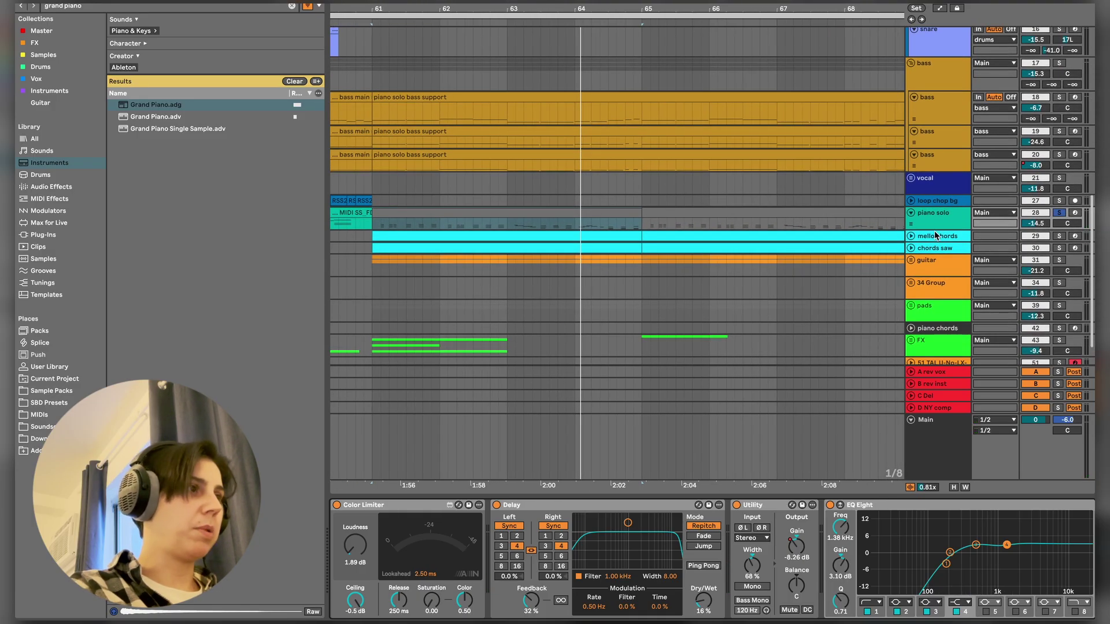
{"action": "left_click_drag", "start_coordinate": [937, 236], "coordinate": [912, 272]}
{"action": "left_click", "coordinate": [945, 276]}
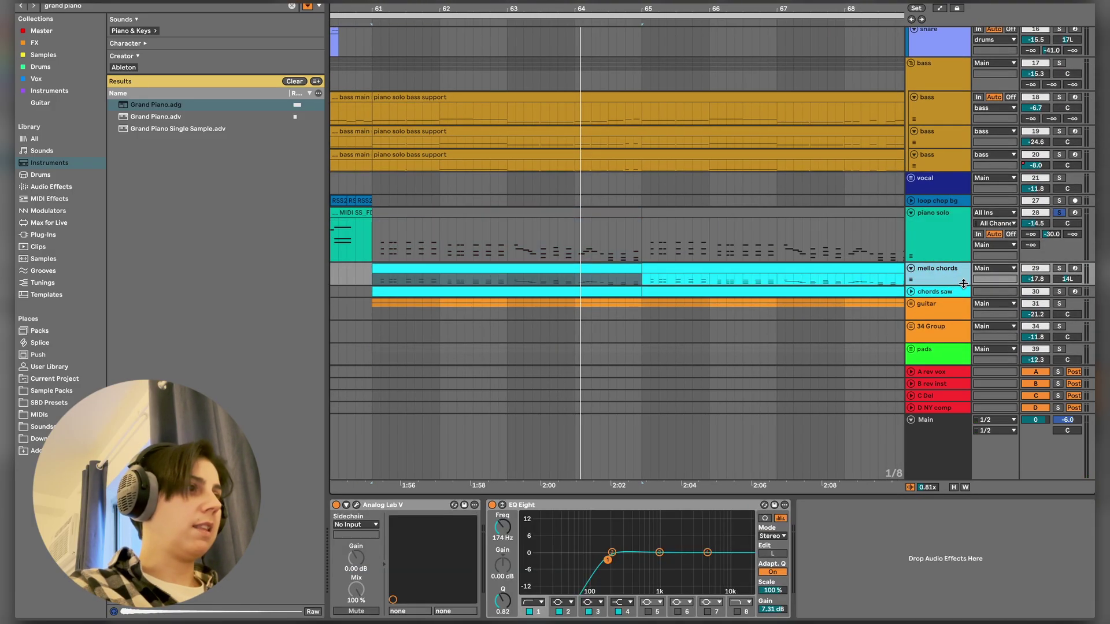
{"action": "left_click", "coordinate": [1059, 271]}
{"action": "key", "text": "space"}
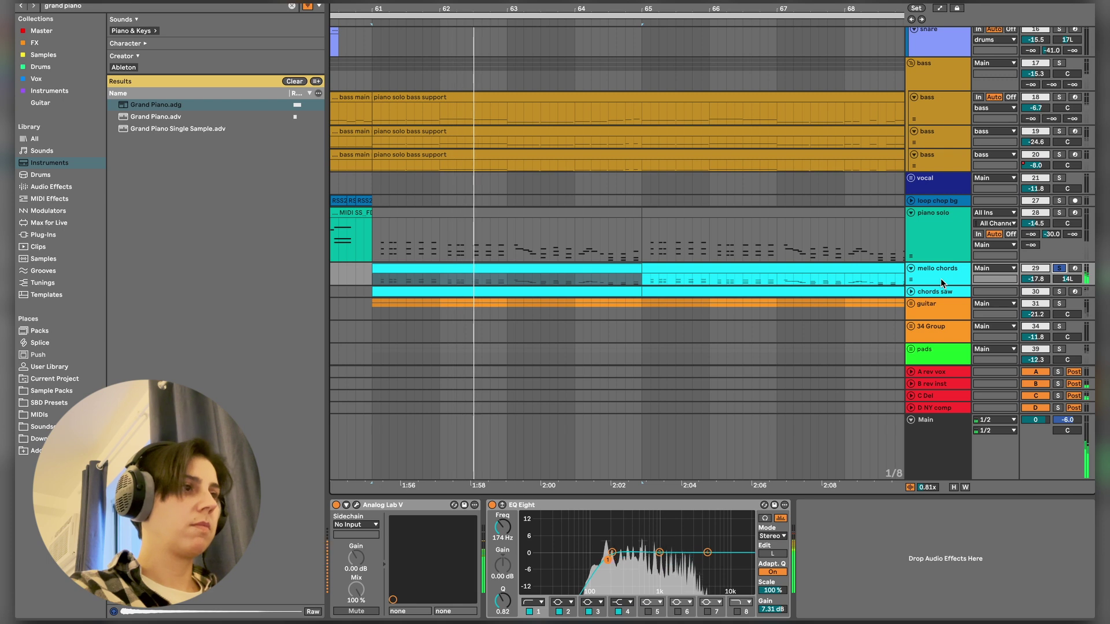
- Stop playback and inspect the Analog Lab V instrument window on mello chords, closing it when done
{"action": "key", "text": "space"}
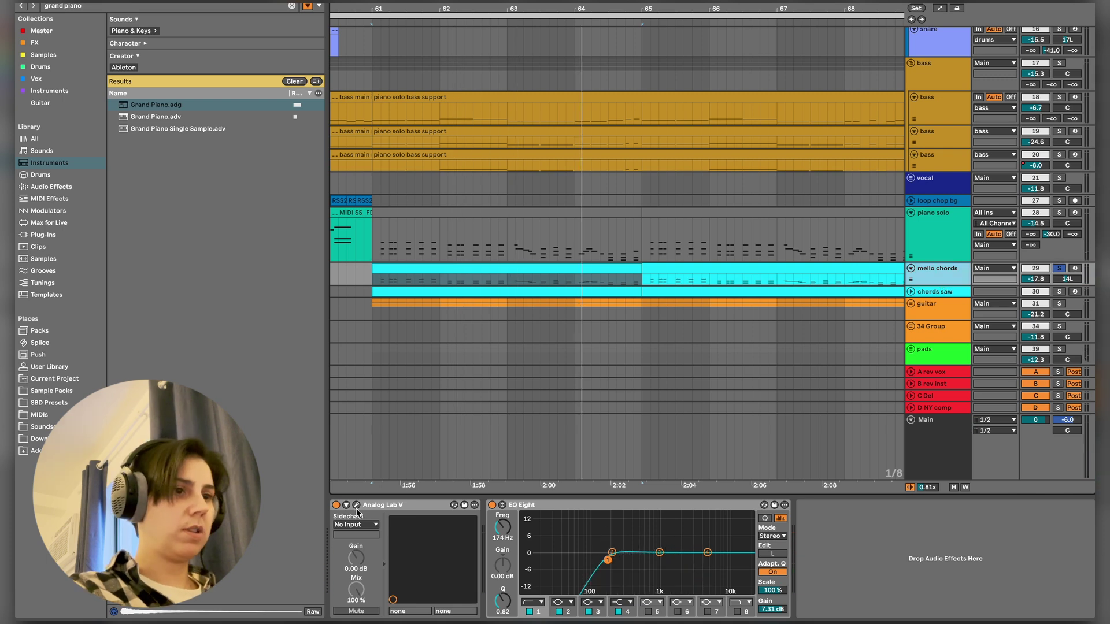
{"action": "key", "text": "super+alt+p"}
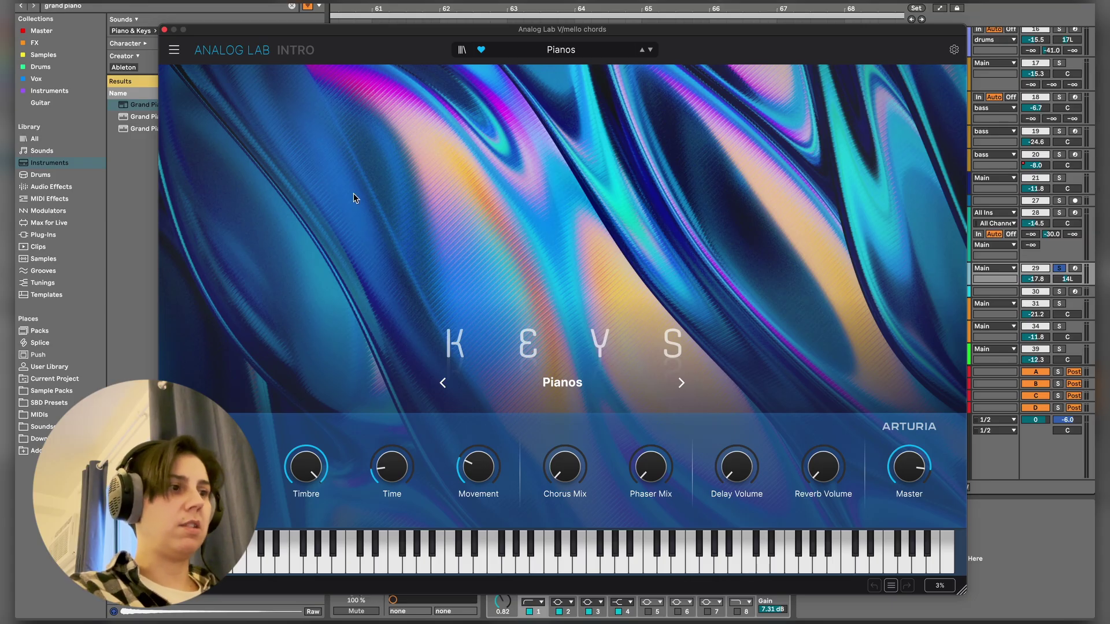
{"action": "left_click", "coordinate": [165, 30]}
- Play the chords saw track soloed, unfold it, and inspect its TAL-U-NO-LX synth window before closing it
{"action": "left_click", "coordinate": [942, 293]}
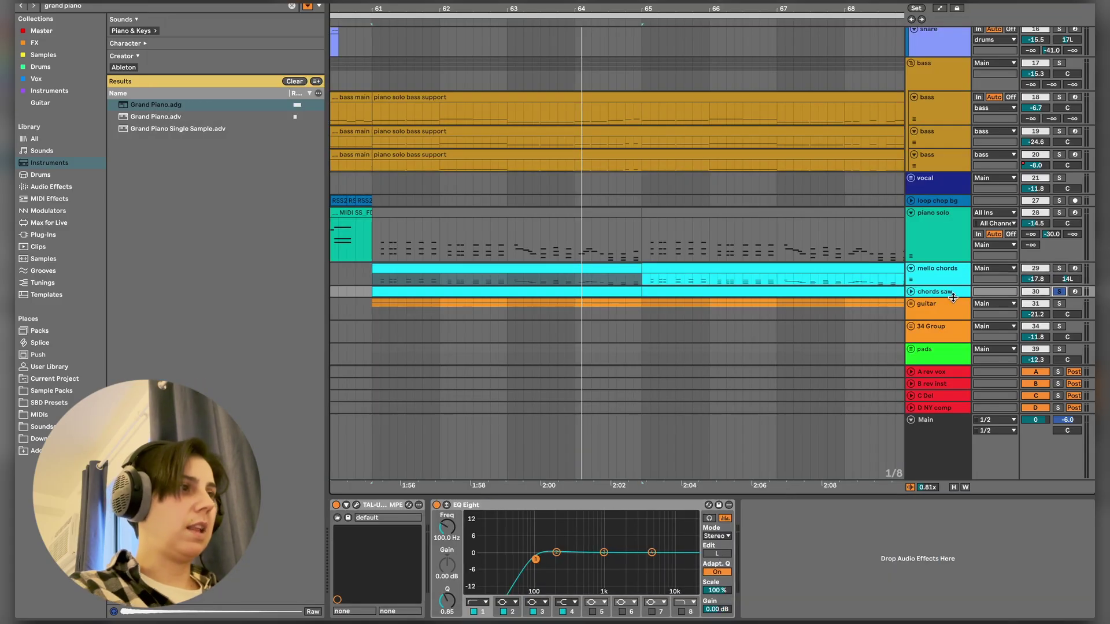
{"action": "key", "text": "space"}
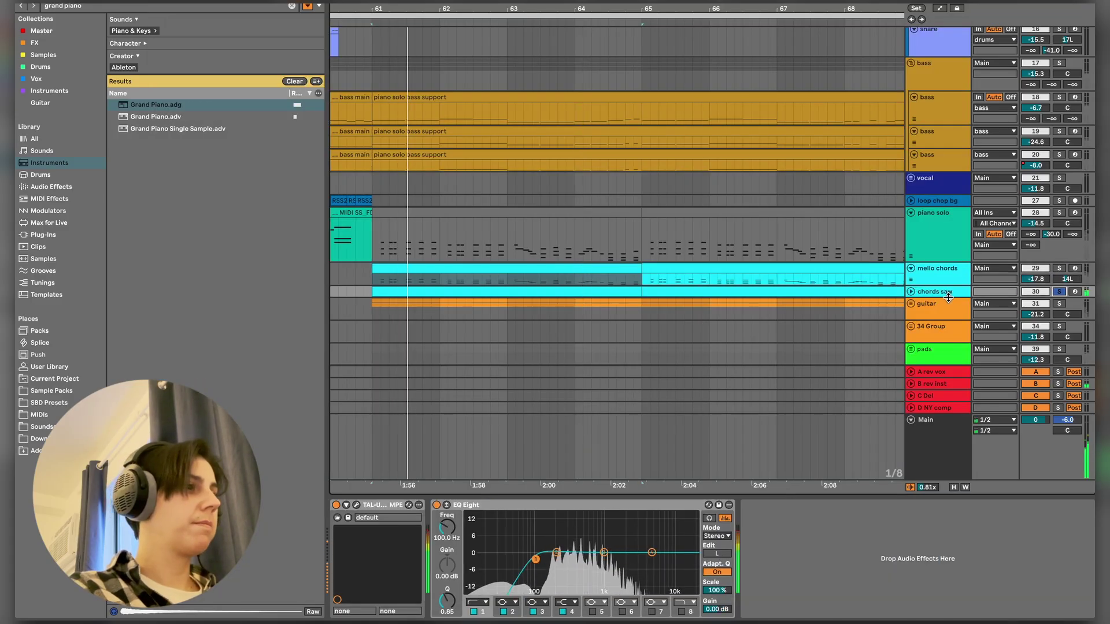
{"action": "left_click", "coordinate": [912, 291]}
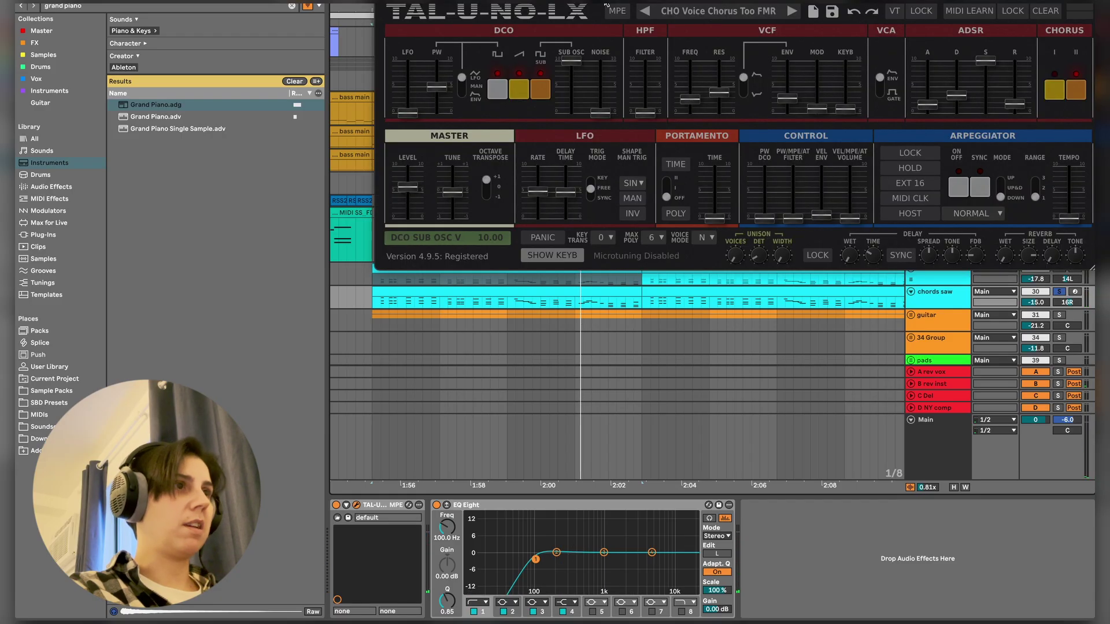
{"action": "left_click_drag", "start_coordinate": [606, 5], "coordinate": [425, 230]}
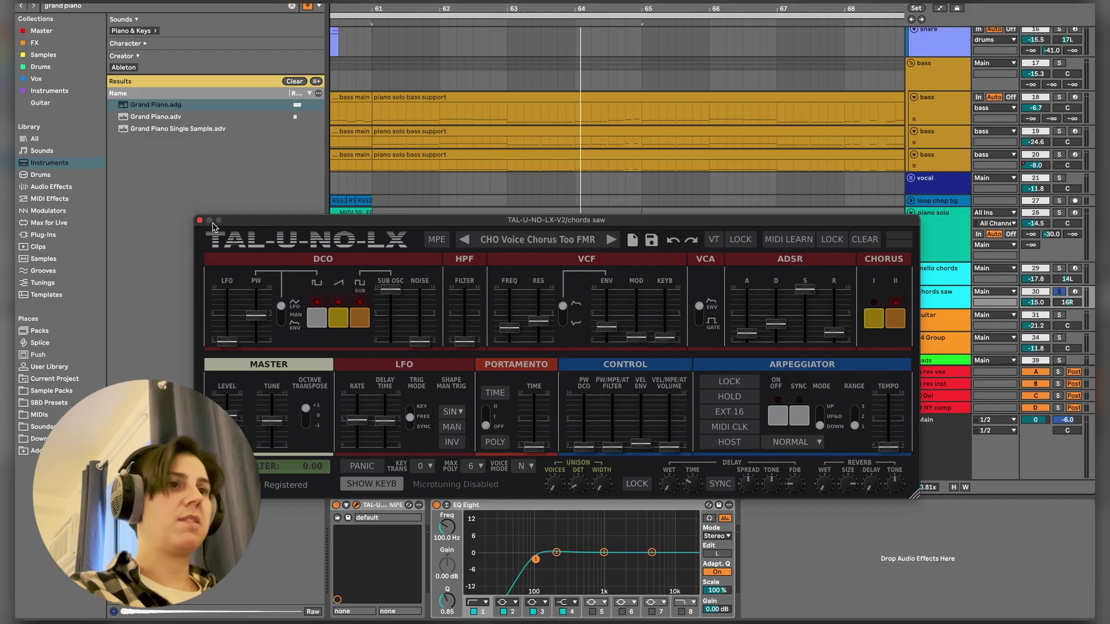
{"action": "left_click", "coordinate": [199, 221]}
- Add mello chords and piano solo to the soloed chords saw, play from bar 61 and bring in the bass group
{"action": "left_click", "coordinate": [1060, 268]}
{"action": "left_click", "coordinate": [1060, 212]}
{"action": "key", "text": "space"}
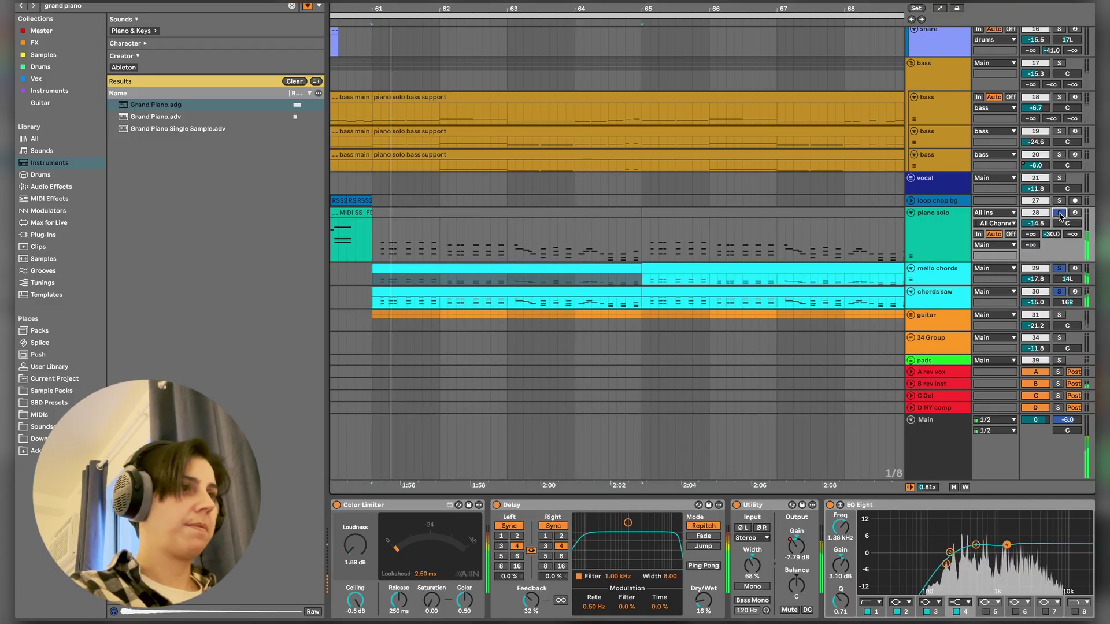
{"action": "left_click", "coordinate": [1059, 63]}
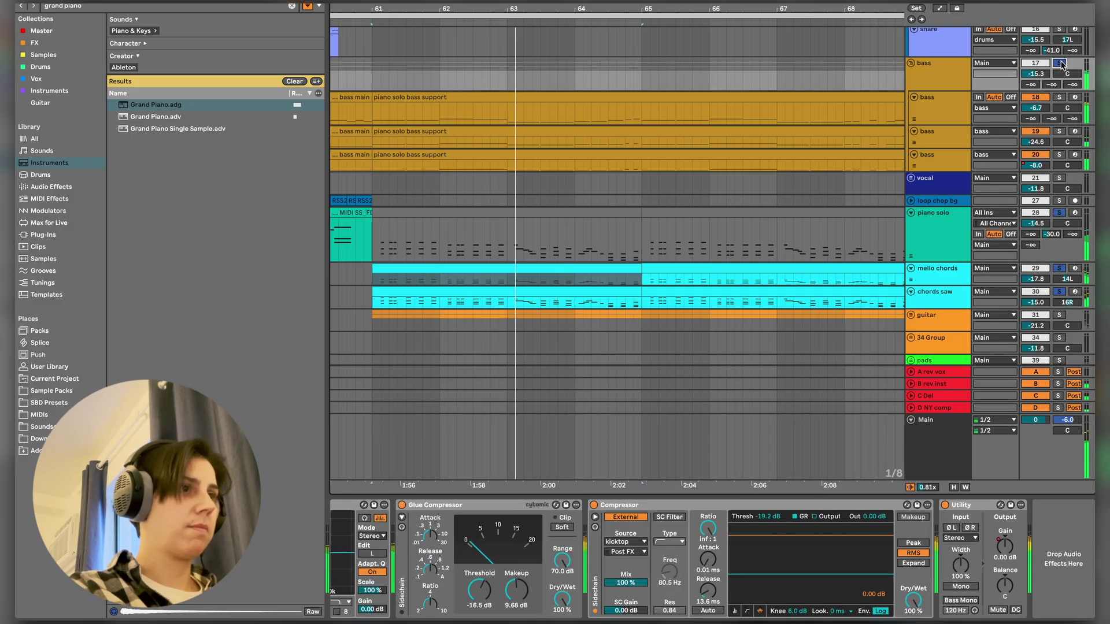
- Unfold the guitar group, play it soloed from bar 61 and show the devices of its second guitar loop track
{"action": "scroll", "coordinate": [772, 259], "scroll_direction": "down", "scroll_amount": 4}
{"action": "left_click", "coordinate": [911, 218]}
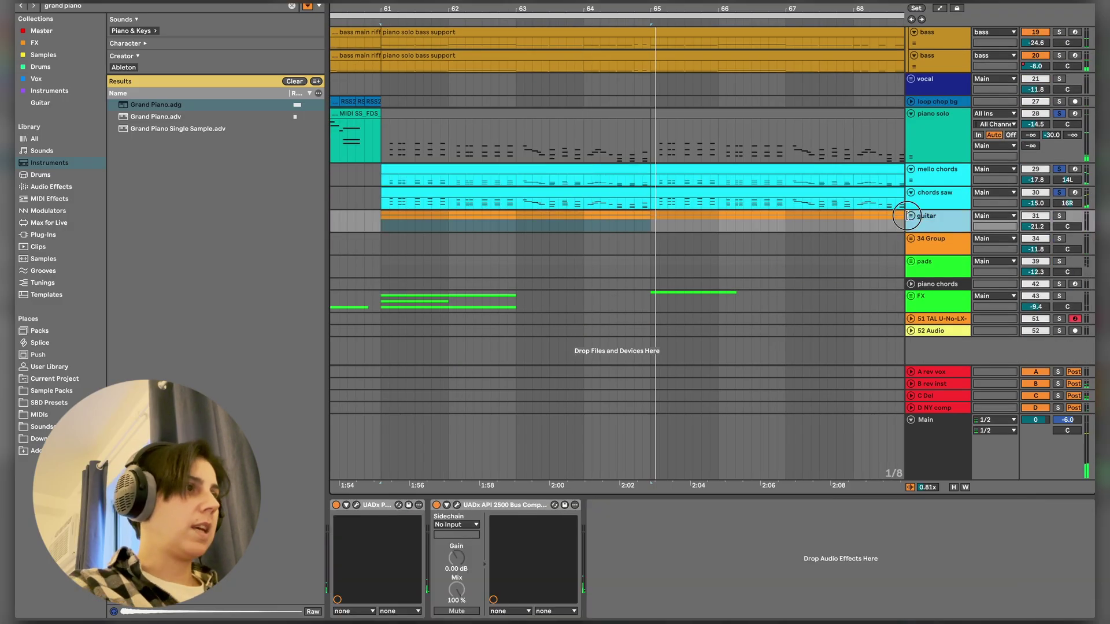
{"action": "left_click", "coordinate": [911, 218]}
{"action": "scroll", "coordinate": [524, 243], "scroll_direction": "down", "scroll_amount": 3}
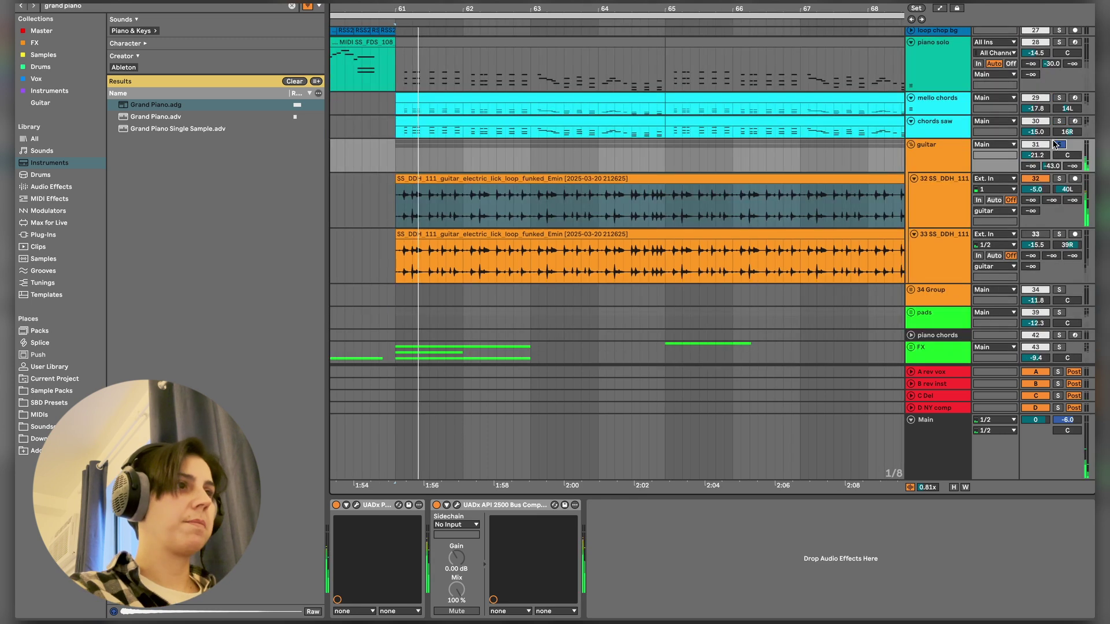
{"action": "left_click", "coordinate": [1060, 145]}
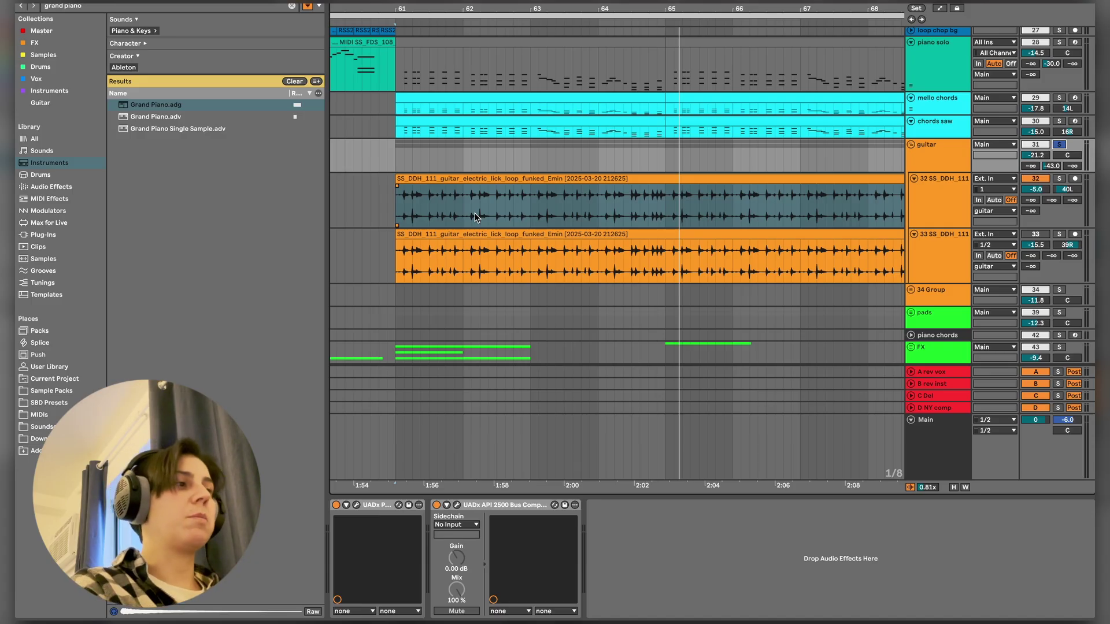
{"action": "left_click", "coordinate": [663, 245]}
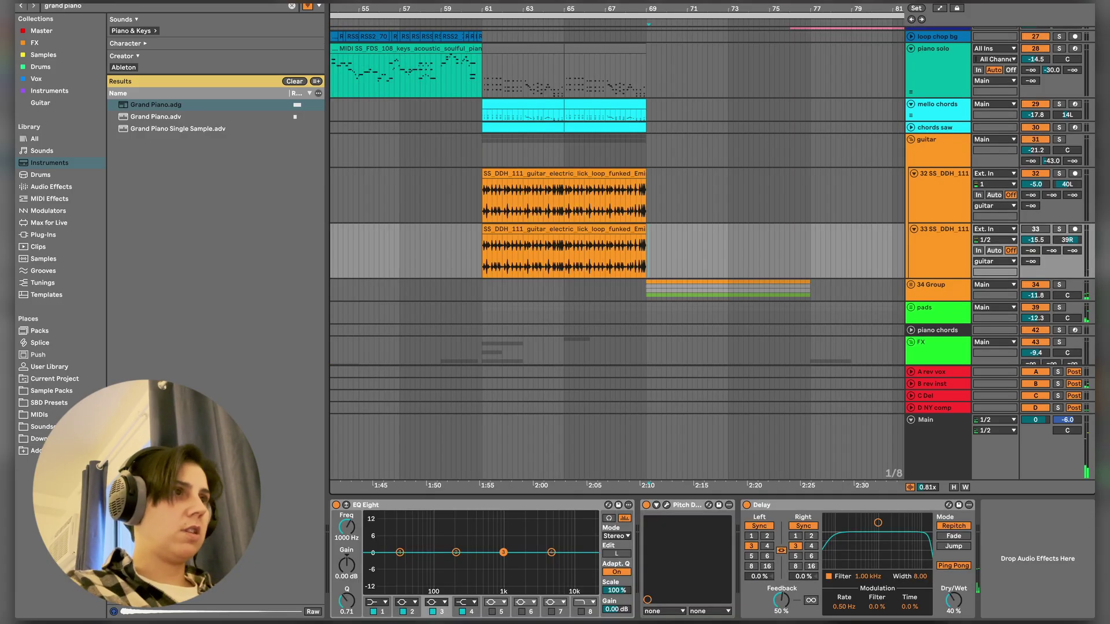
- Play the full mix from just before bar 69 into the section where 34 Group starts
{"action": "left_click_drag", "start_coordinate": [704, 4], "coordinate": [622, 35]}
{"action": "left_click", "coordinate": [478, 155]}
{"action": "key", "text": "space"}
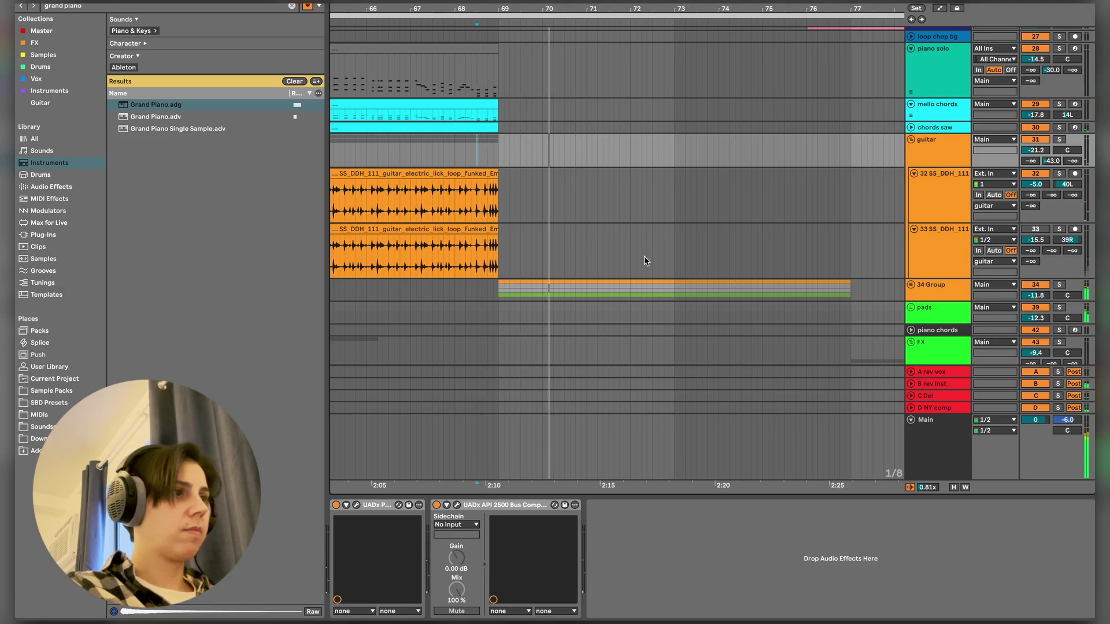
- Unfold 34 Group to show its bell serum and rhodes solo tracks
{"action": "scroll", "coordinate": [644, 257], "scroll_direction": "down", "scroll_amount": 2}
{"action": "scroll", "coordinate": [733, 279], "scroll_direction": "right", "scroll_amount": 2}
{"action": "scroll", "coordinate": [733, 277], "scroll_direction": "up", "scroll_amount": 10}
{"action": "scroll", "coordinate": [732, 277], "scroll_direction": "down", "scroll_amount": 10}
{"action": "left_click", "coordinate": [910, 217]}
{"action": "left_click", "coordinate": [910, 215]}
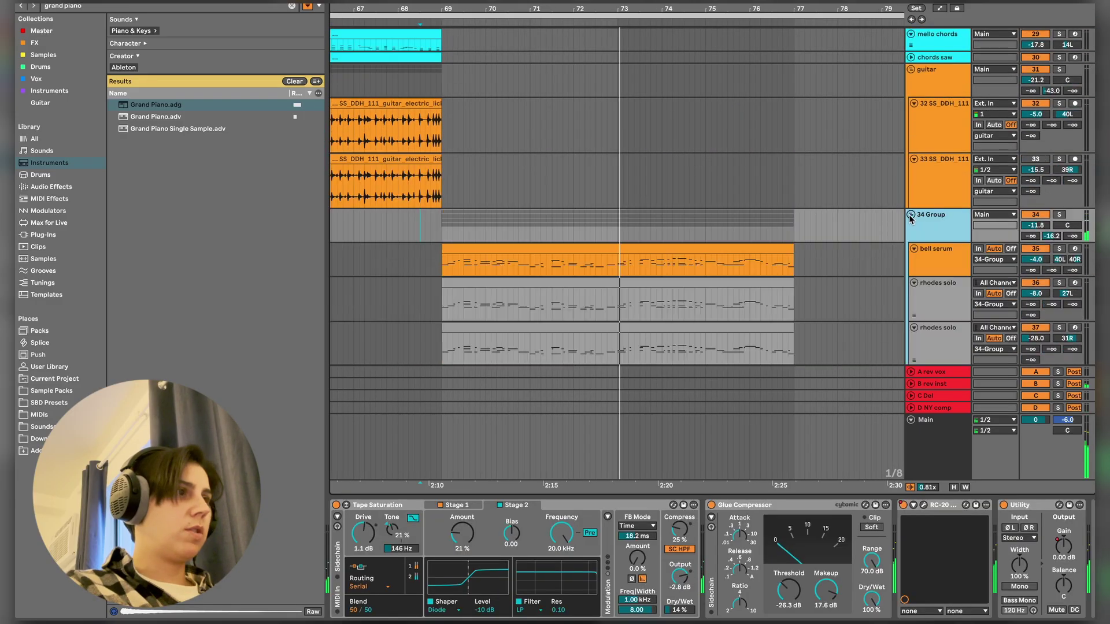
- Select the bell serum track and examine its clip's MIDI notes, returning to the device chain afterward
{"action": "scroll", "coordinate": [930, 174], "scroll_direction": "left", "scroll_amount": 1}
{"action": "scroll", "coordinate": [937, 156], "scroll_direction": "down", "scroll_amount": 5}
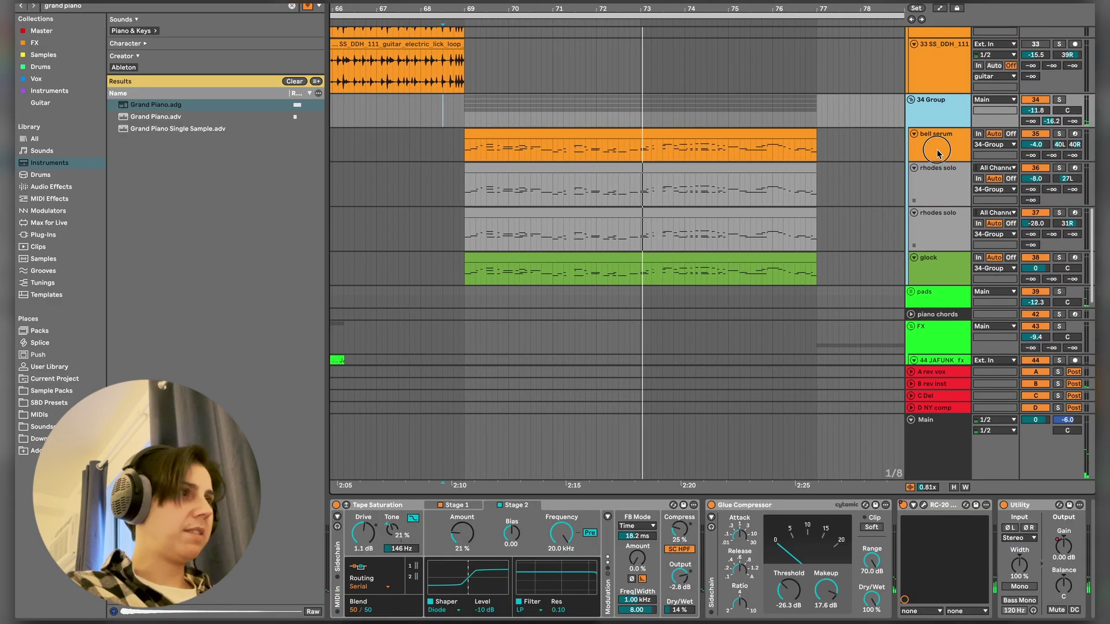
{"action": "left_click", "coordinate": [938, 153]}
{"action": "left_click", "coordinate": [552, 132]}
{"action": "double_click", "coordinate": [551, 132]}
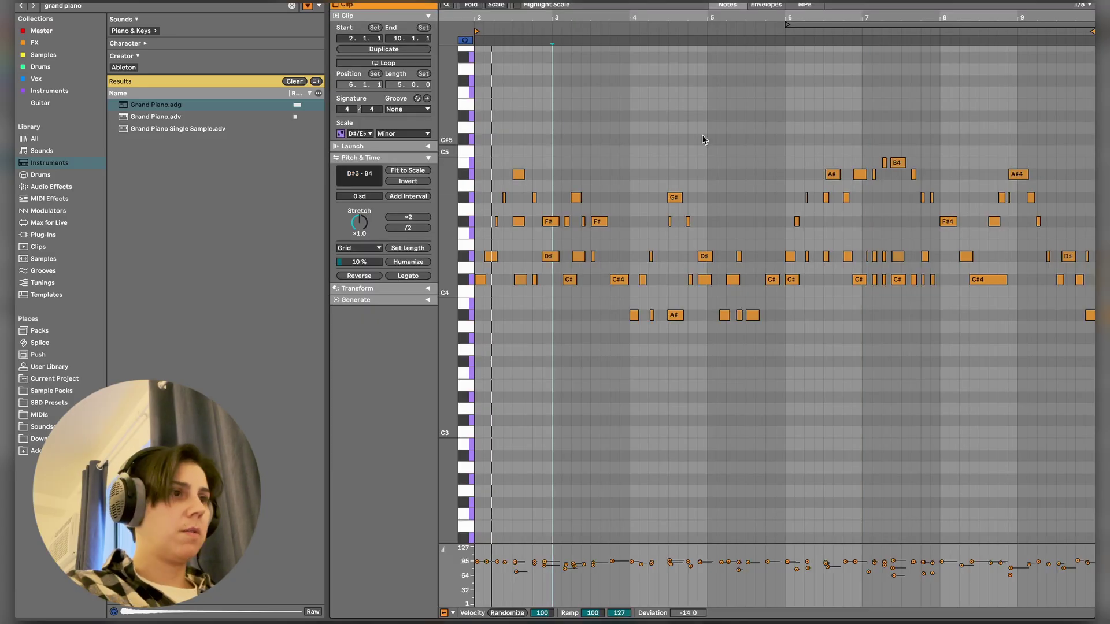
{"action": "key", "text": "shift+Tab"}
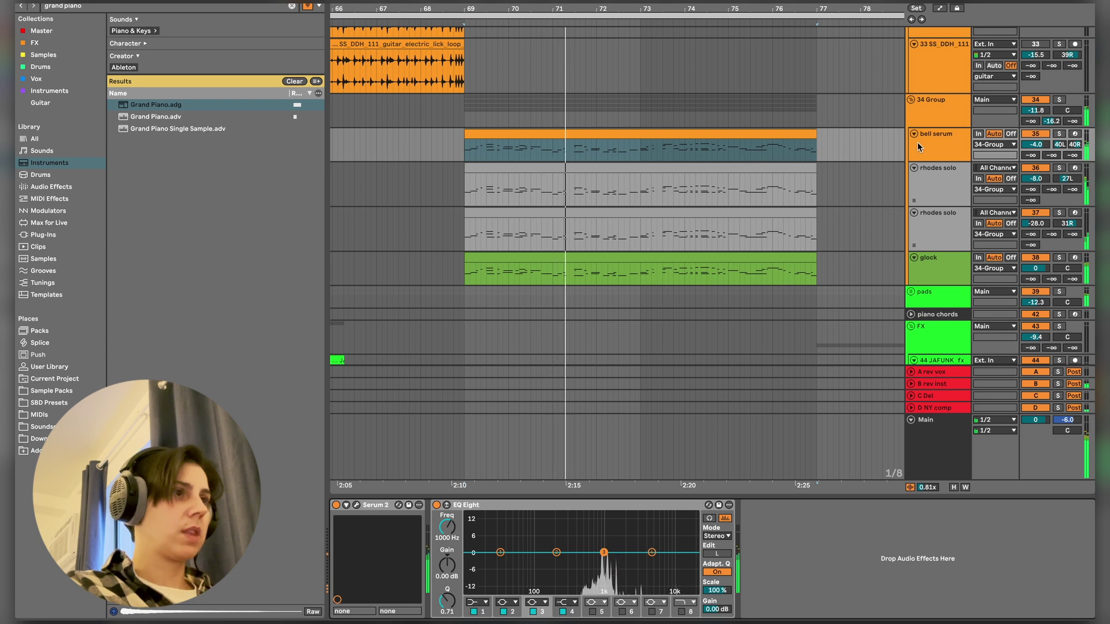
- Solo the bell serum track and play its clip from bar 69
{"action": "left_click", "coordinate": [1059, 134]}
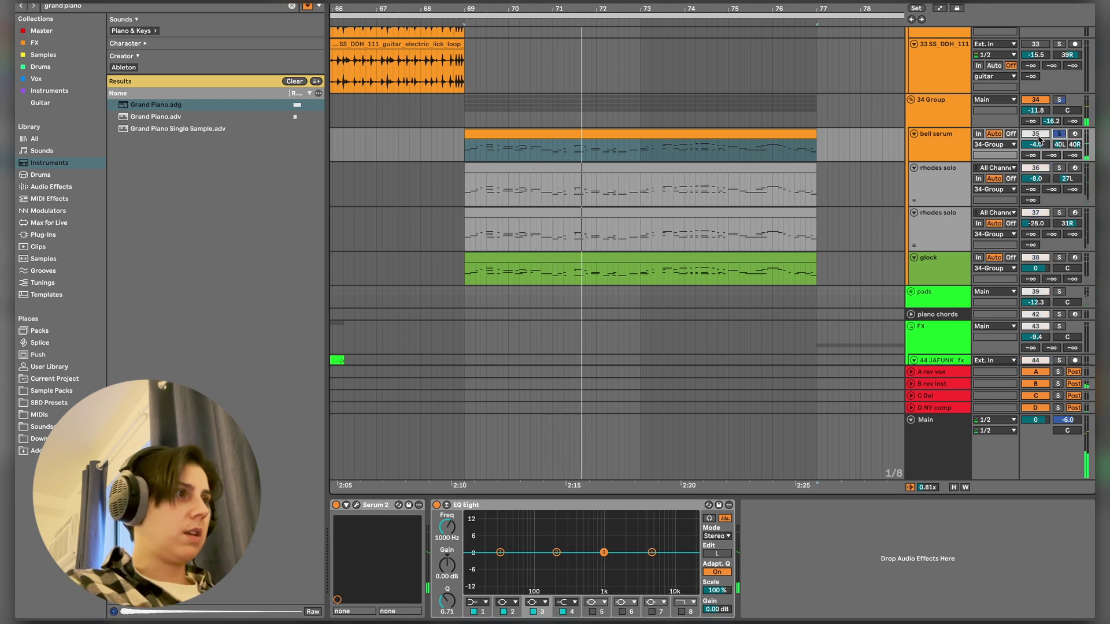
{"action": "left_click", "coordinate": [524, 136]}
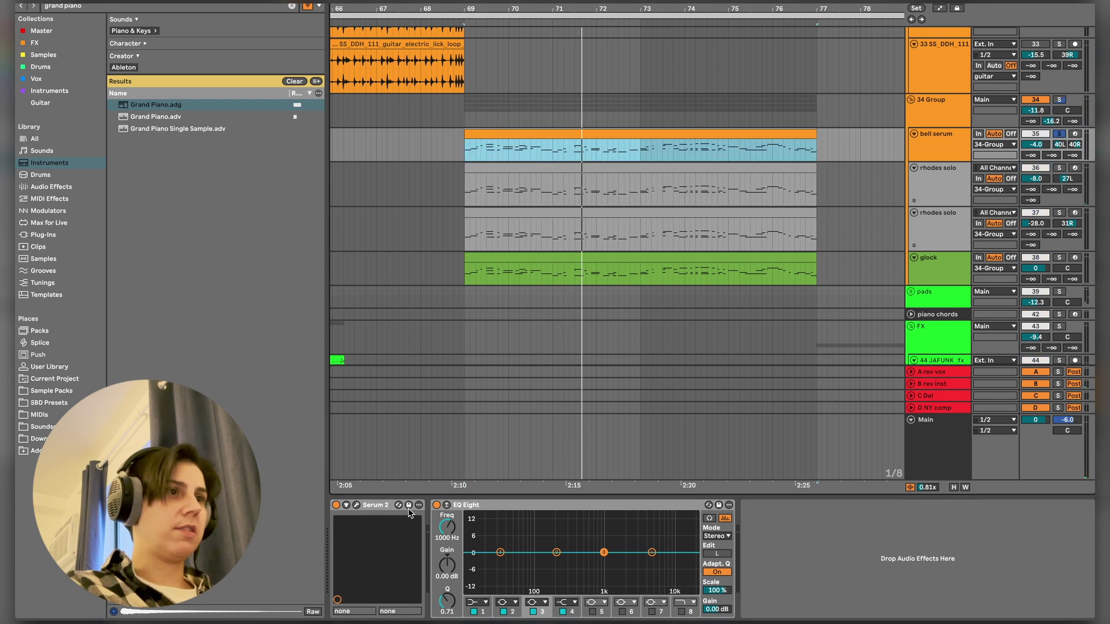
{"action": "key", "text": "space"}
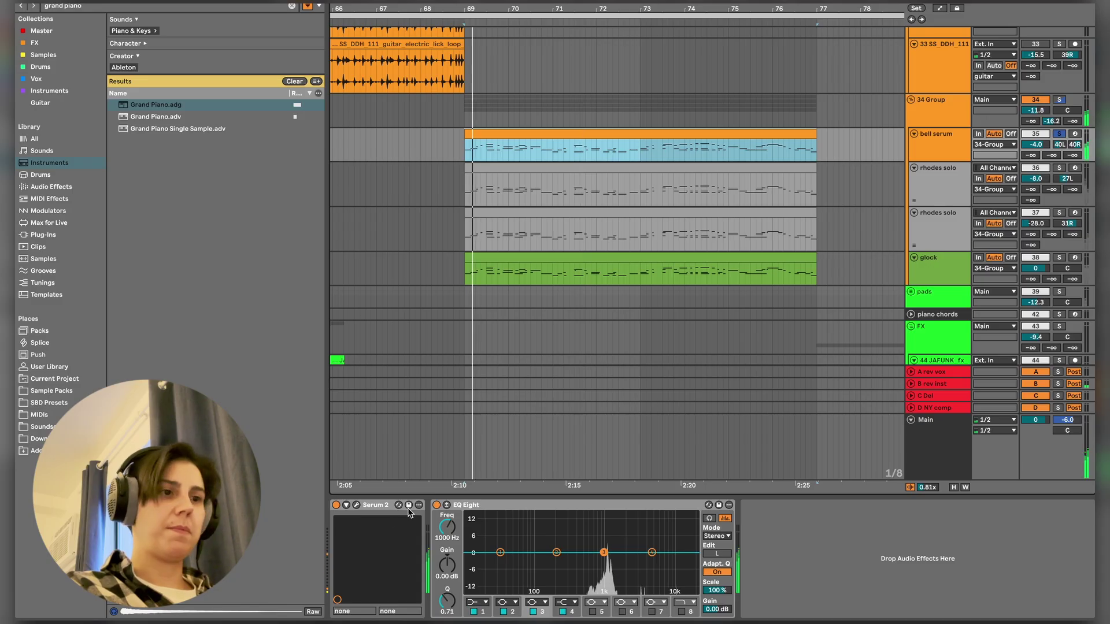
- Open the bell serum track's Serum 2 instrument to view its patch and close it again
{"action": "left_click", "coordinate": [357, 505]}
{"action": "left_click", "coordinate": [204, 89]}
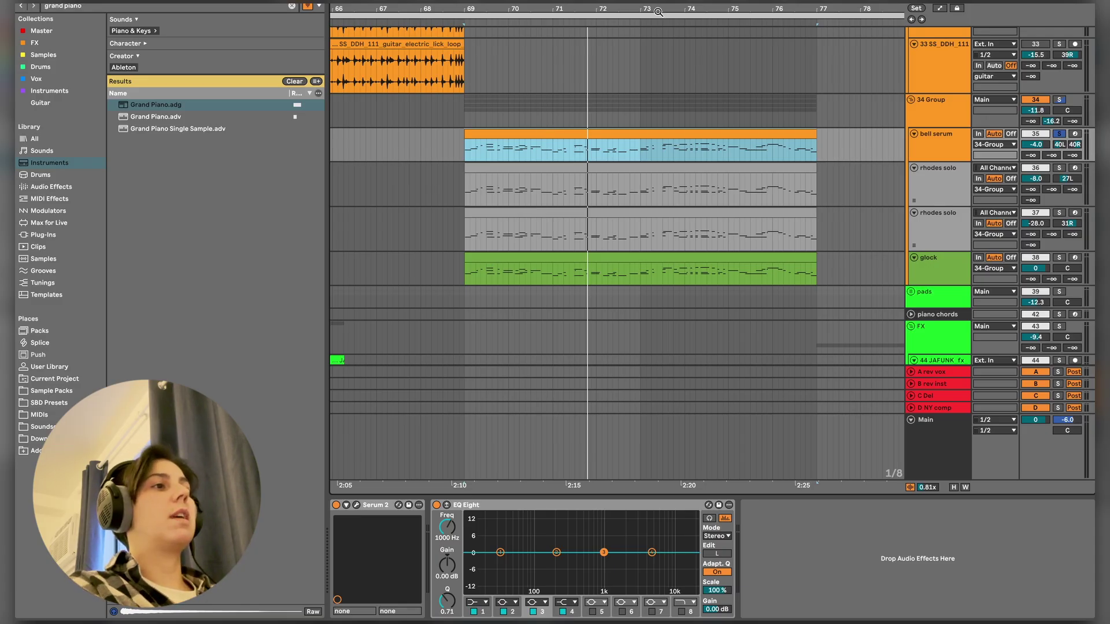
{"action": "left_click_drag", "start_coordinate": [662, 10], "coordinate": [662, 20]}
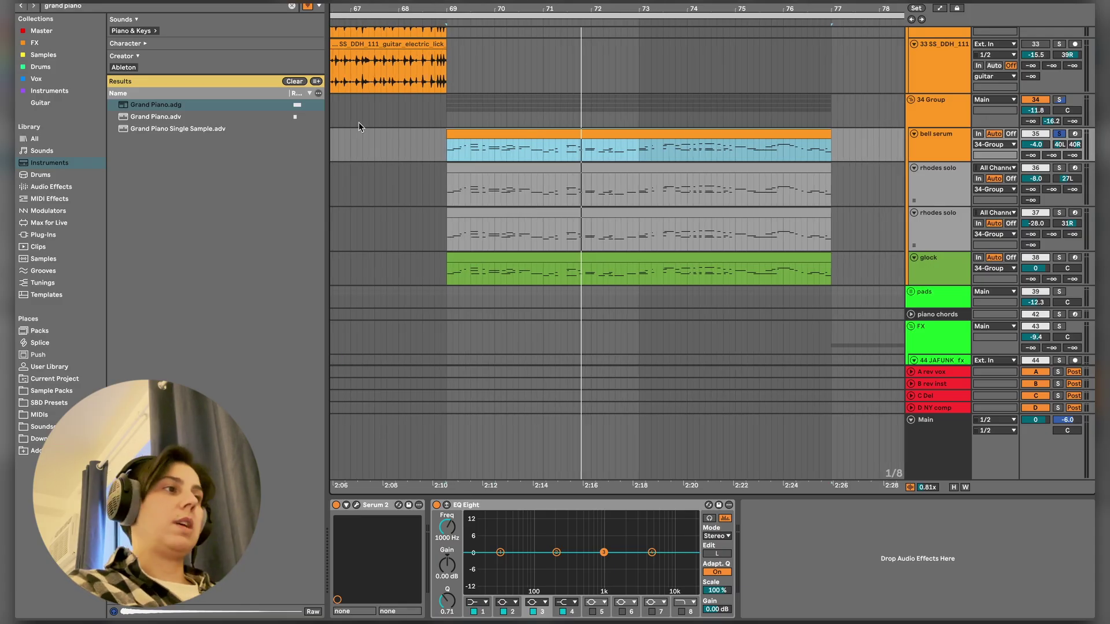
- Solo and play the first rhodes solo track while viewing its Analog Lab V preset Rhode Sines, and close the instrument
{"action": "left_click", "coordinate": [684, 169]}
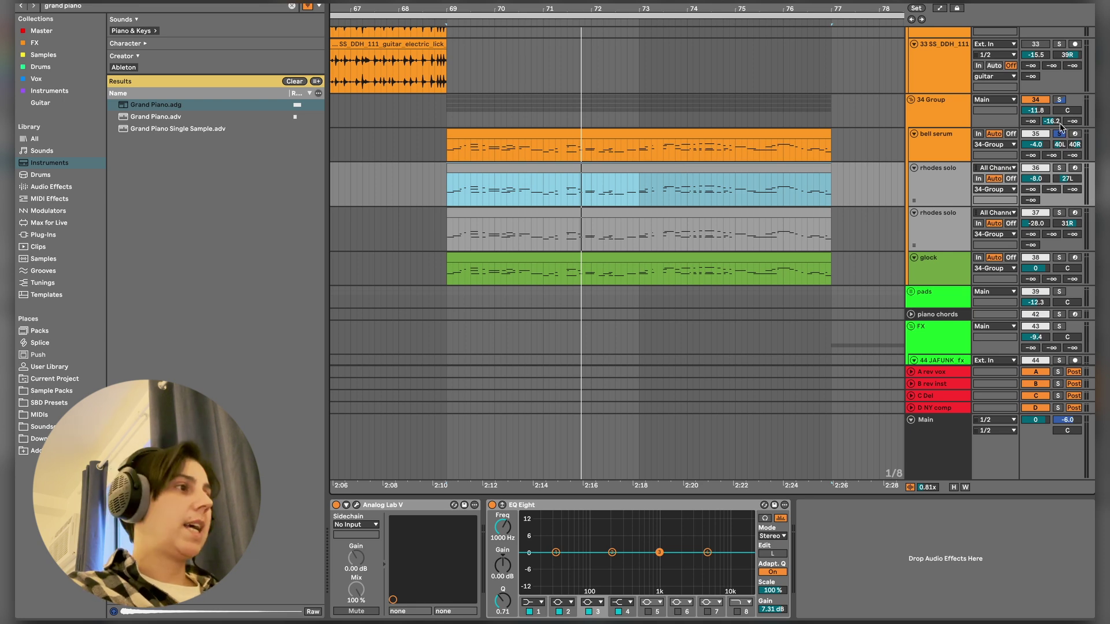
{"action": "left_click", "coordinate": [1061, 168]}
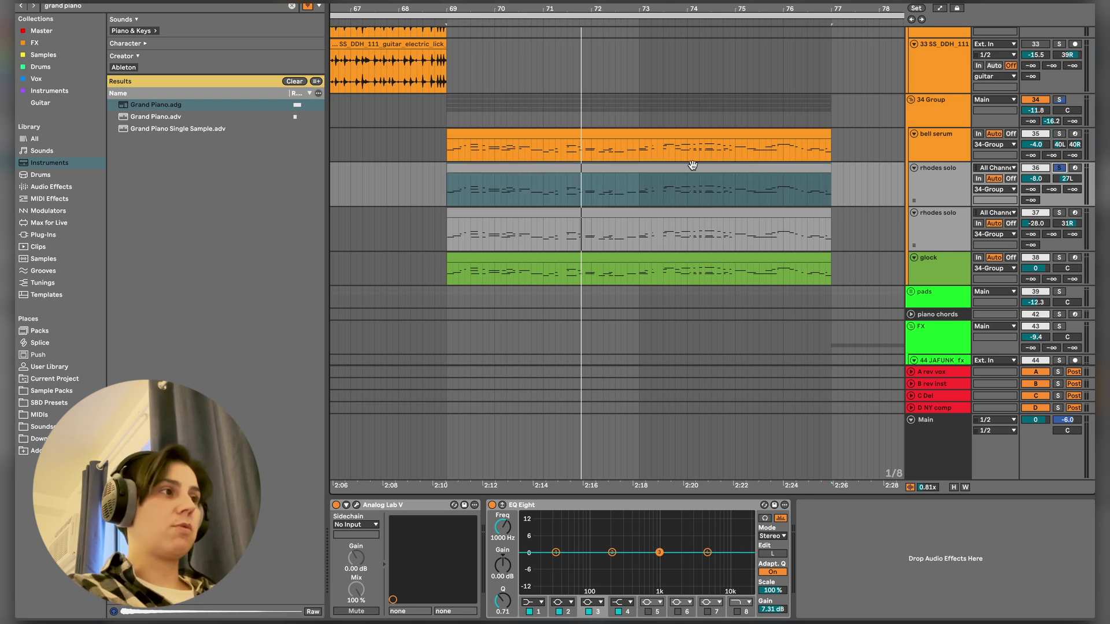
{"action": "key", "text": "space"}
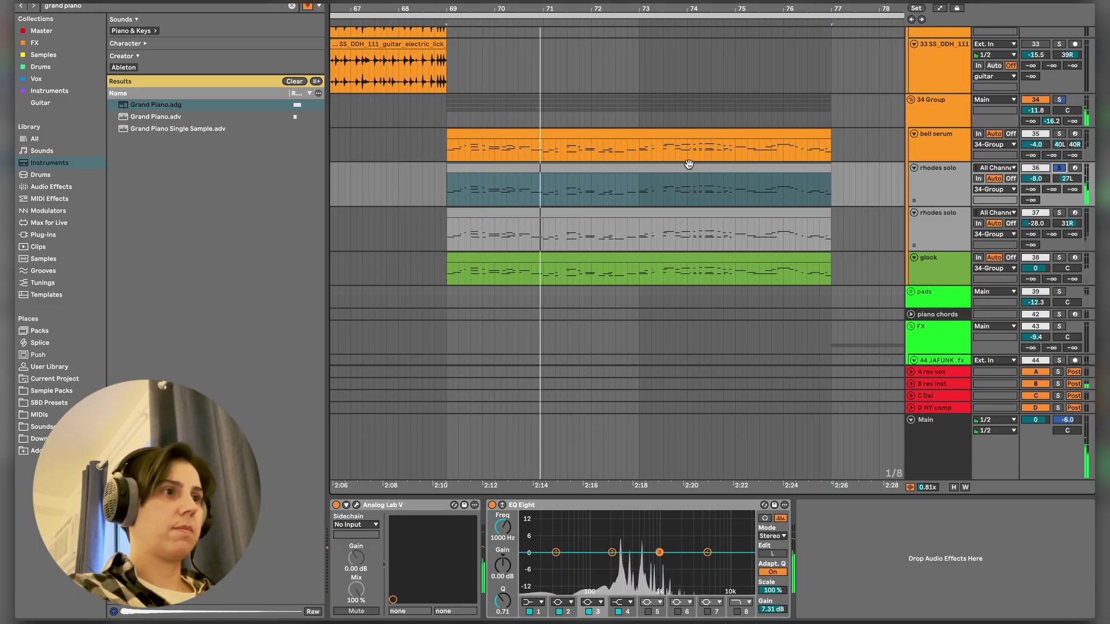
{"action": "left_click", "coordinate": [620, 246]}
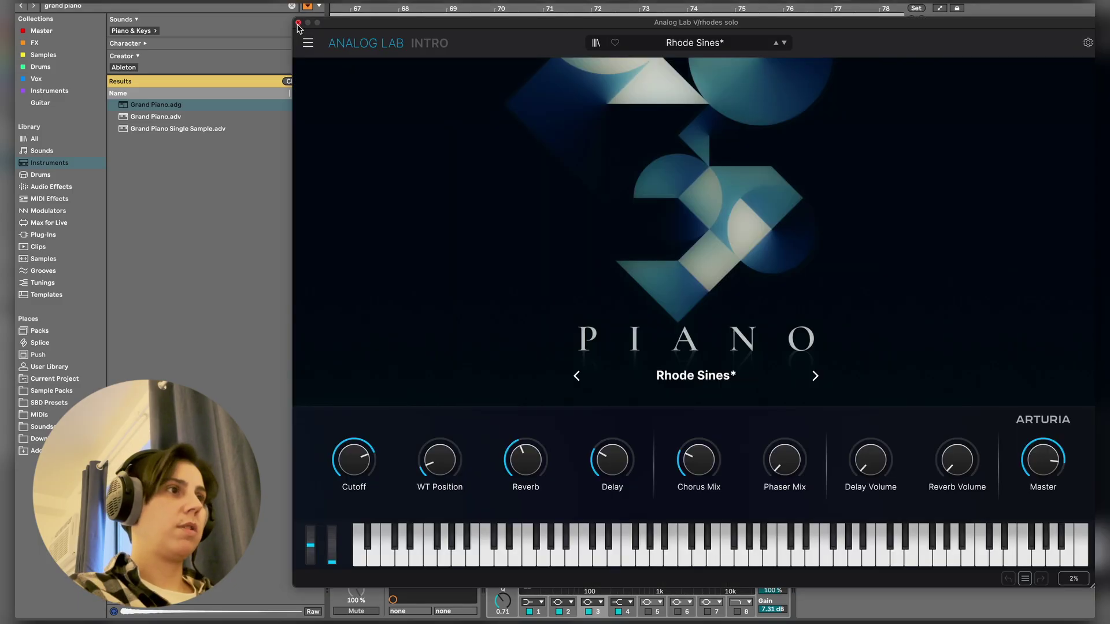
{"action": "left_click", "coordinate": [298, 23]}
- Solo and play the second rhodes solo track while viewing its Analog Lab V preset Gleaming Keys, and close the instrument
{"action": "left_click", "coordinate": [543, 224]}
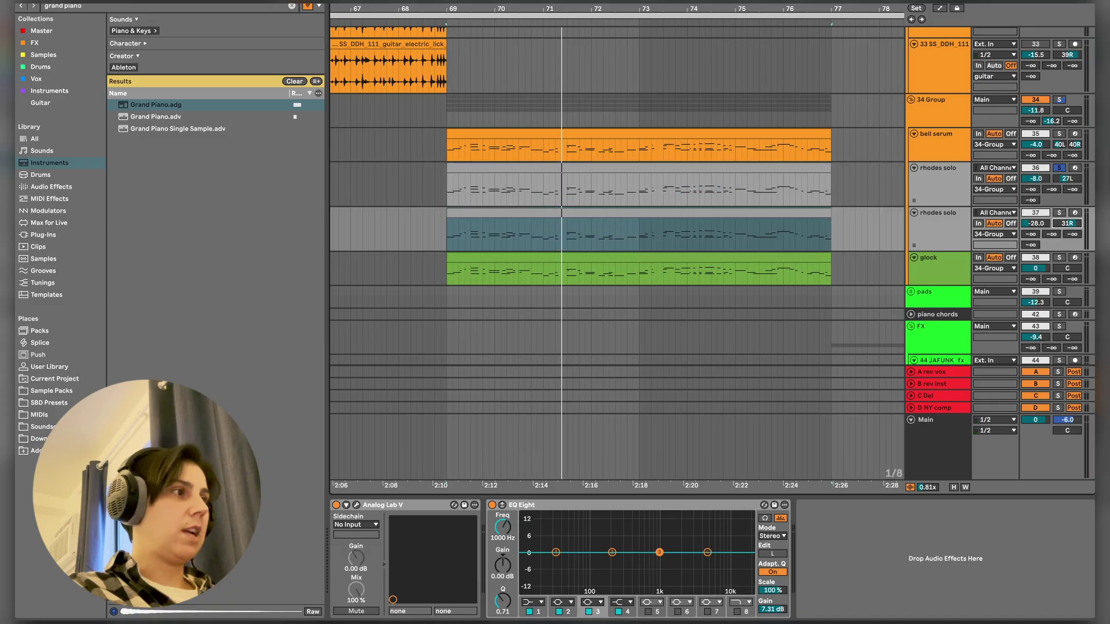
{"action": "left_click", "coordinate": [1061, 213]}
{"action": "key", "text": "space"}
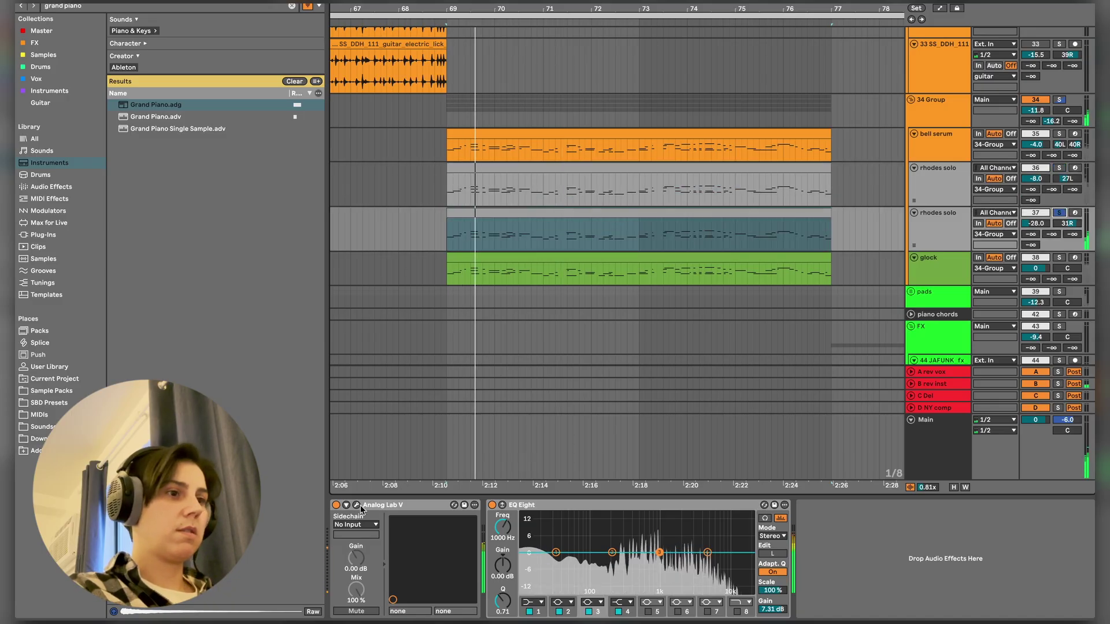
{"action": "key", "text": "super+alt+p"}
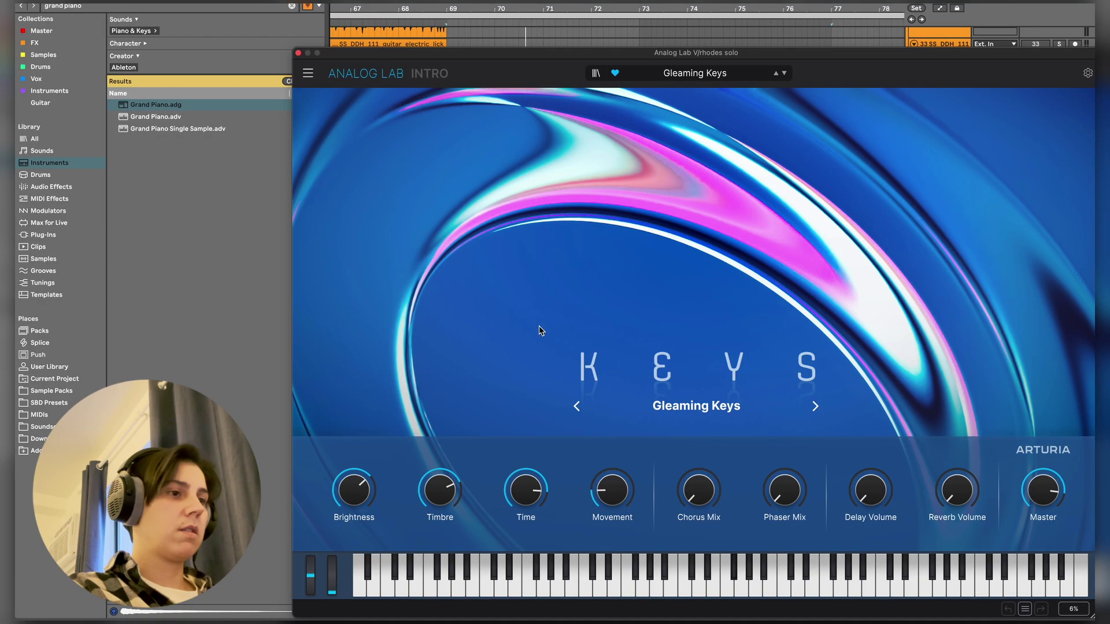
{"action": "left_click", "coordinate": [298, 52]}
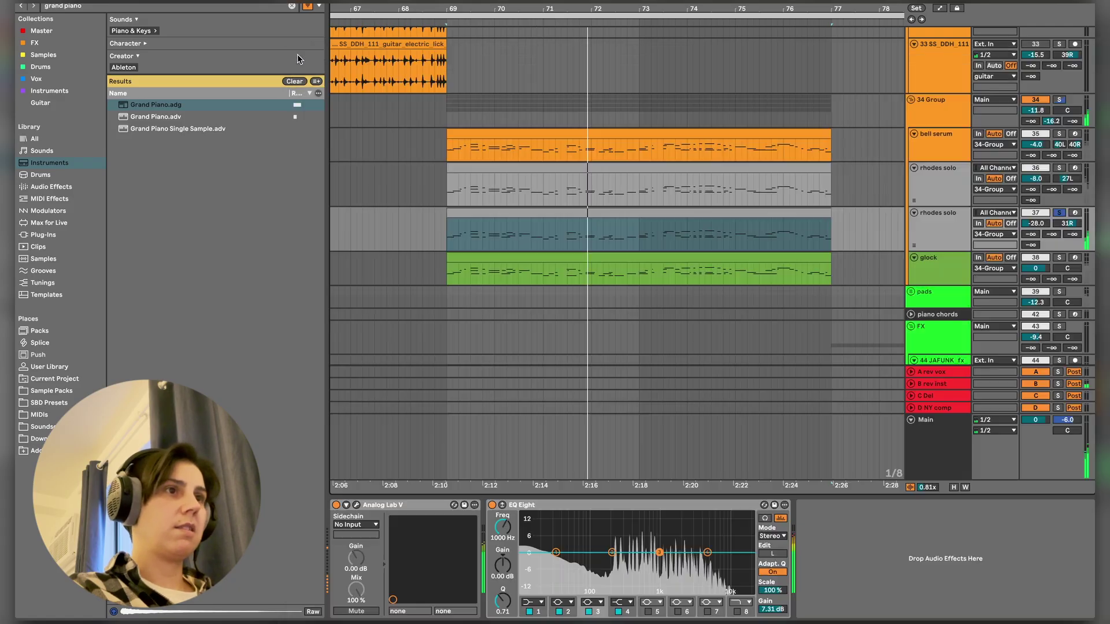
- Solo the glock track for playback and view its Analog Lab V preset Kalimba Keys, closing the instrument afterward
{"action": "left_click", "coordinate": [1060, 259]}
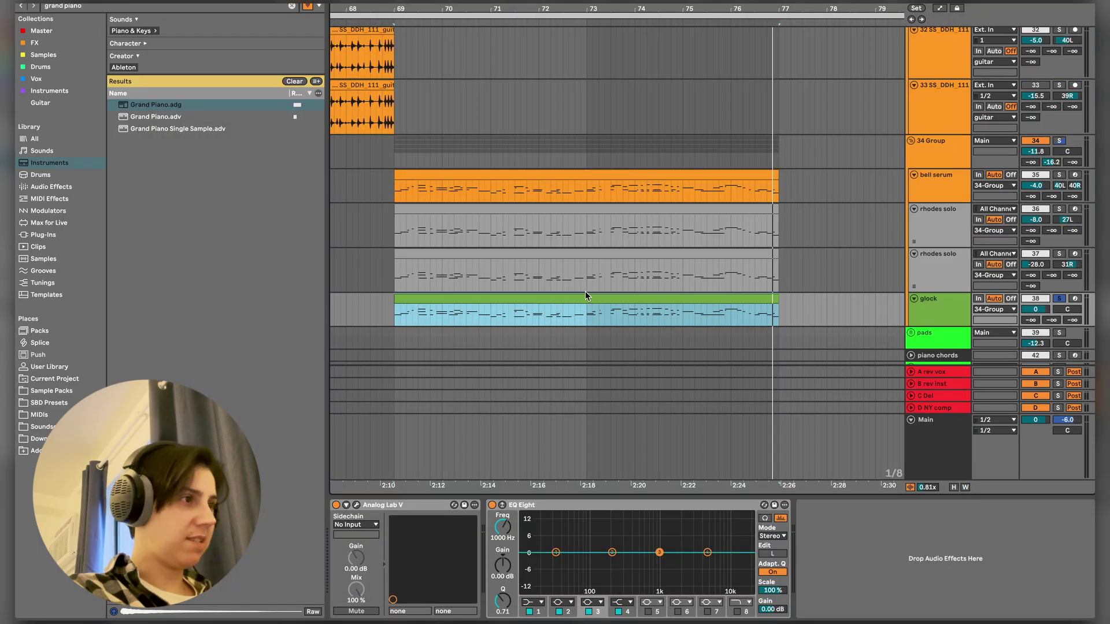
{"action": "left_click", "coordinate": [357, 506]}
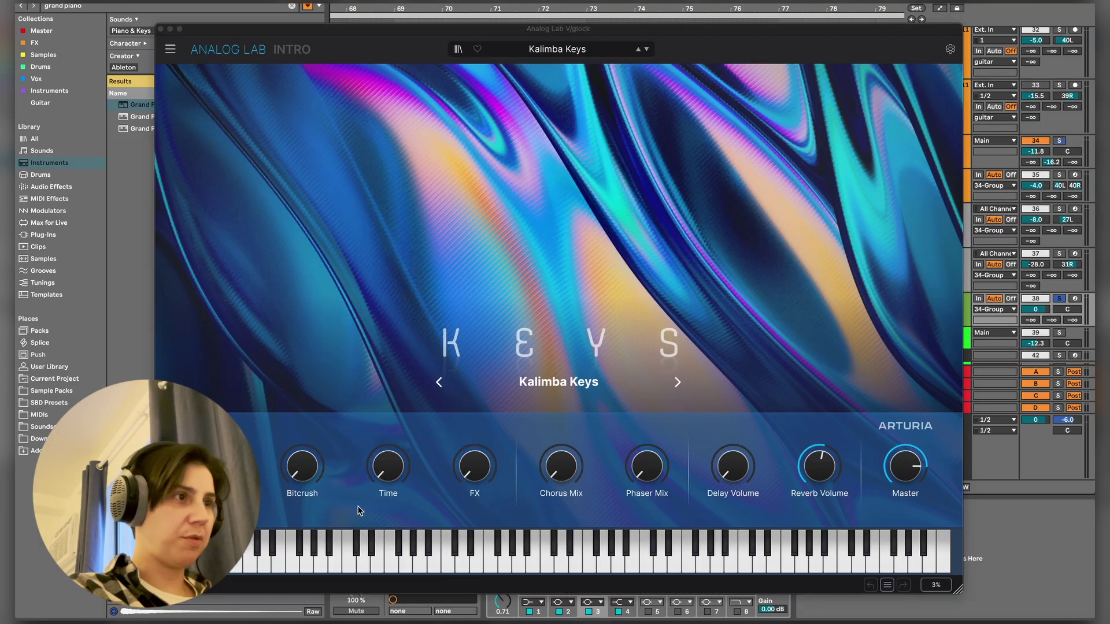
{"action": "left_click", "coordinate": [161, 30]}
{"action": "scroll", "coordinate": [616, 171], "scroll_direction": "up", "scroll_amount": 5}
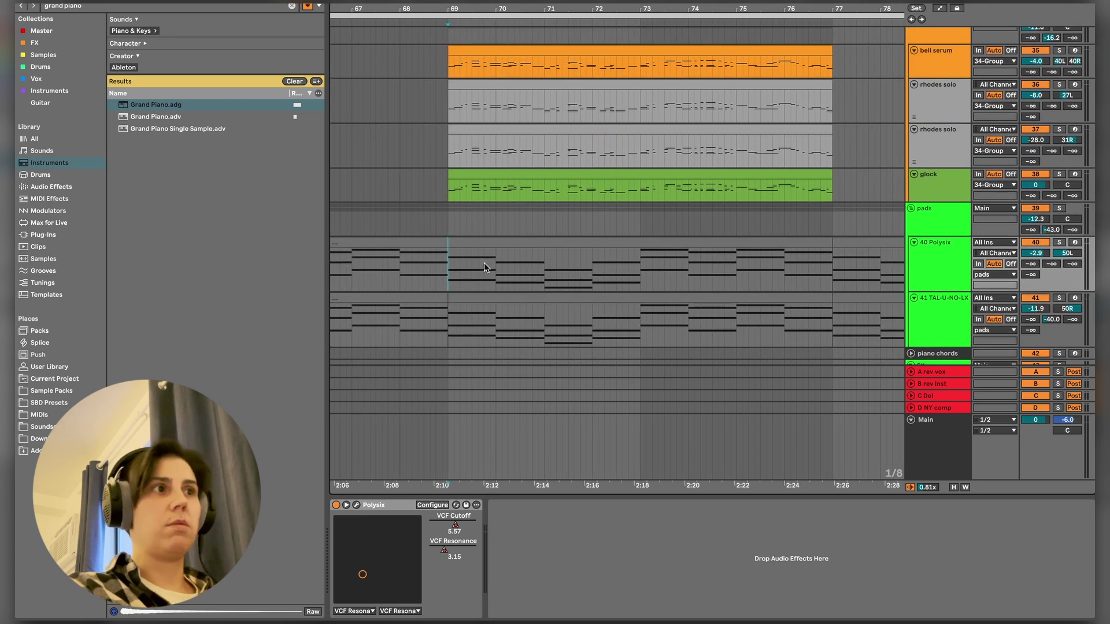
- Solo the pads group during playback and view the Influx Pad preset in the 40 Polysix track's instrument
{"action": "left_click", "coordinate": [1060, 209]}
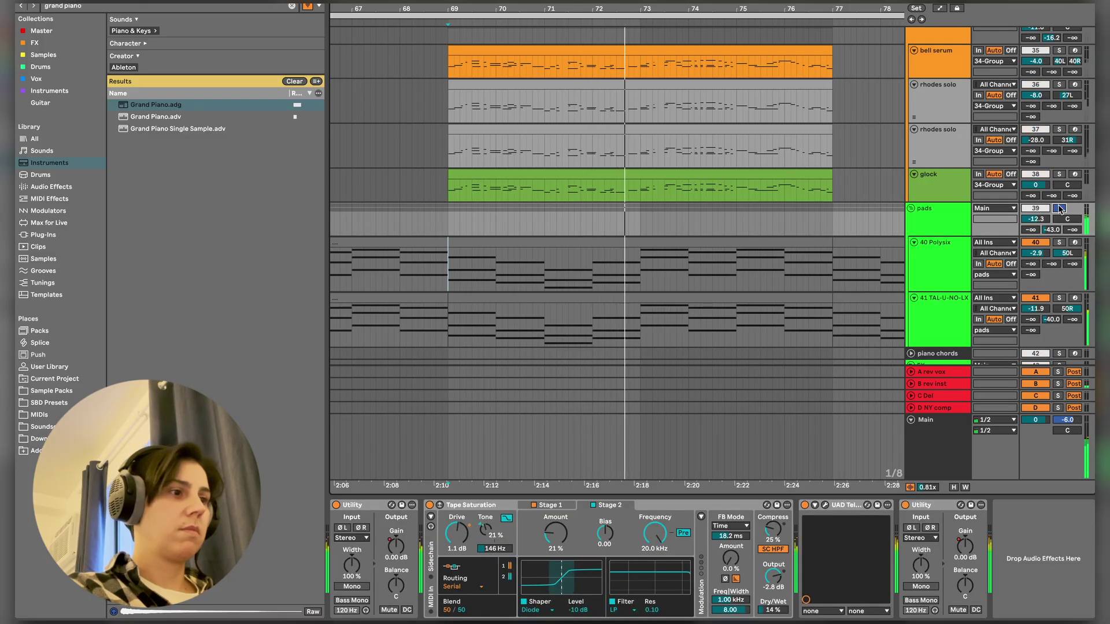
{"action": "left_click", "coordinate": [932, 242]}
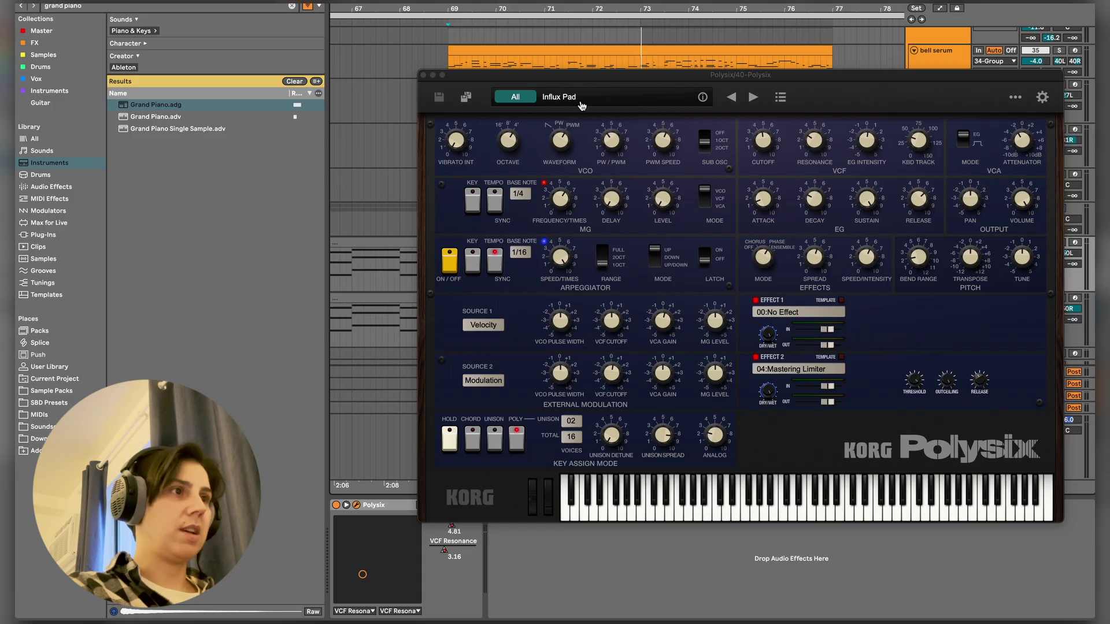
{"action": "scroll", "coordinate": [527, 437], "scroll_direction": "down", "scroll_amount": 3}
- Select the 41 TAL-U-NO-LX pad clip and view its synth preset PAD Big Synth Pad 1 FMR, closing the instrument again
{"action": "left_click", "coordinate": [578, 318]}
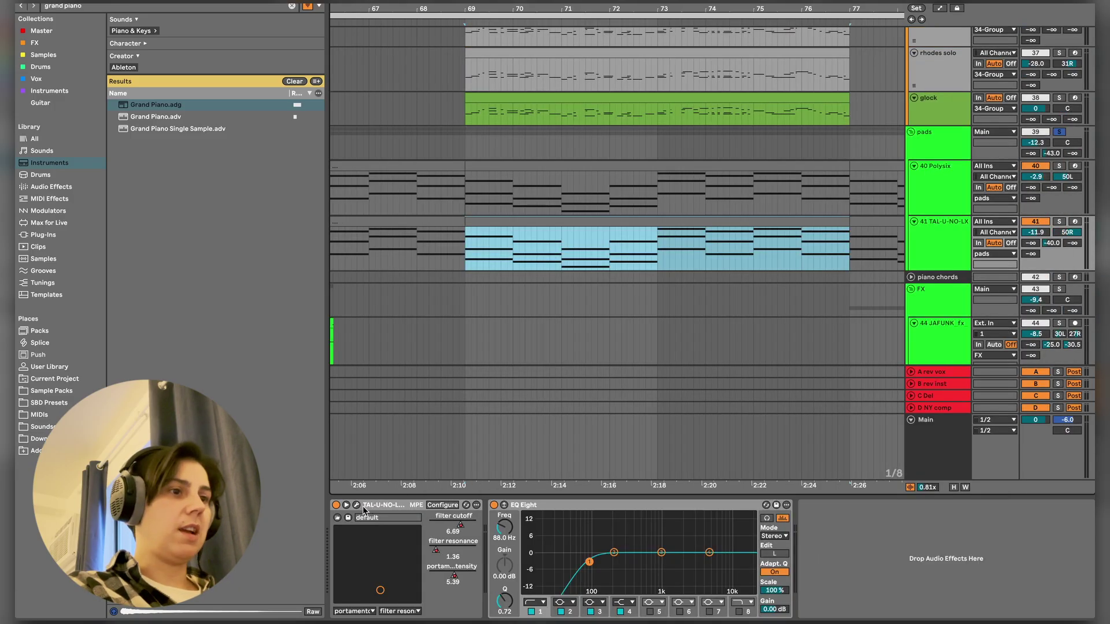
{"action": "left_click", "coordinate": [356, 504]}
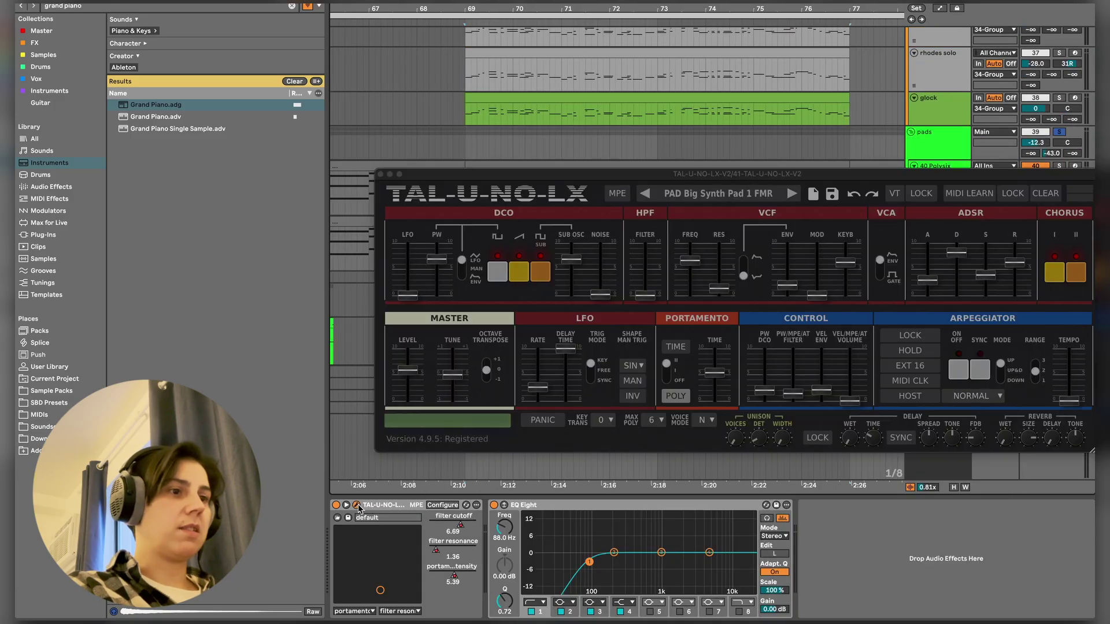
{"action": "left_click", "coordinate": [380, 174]}
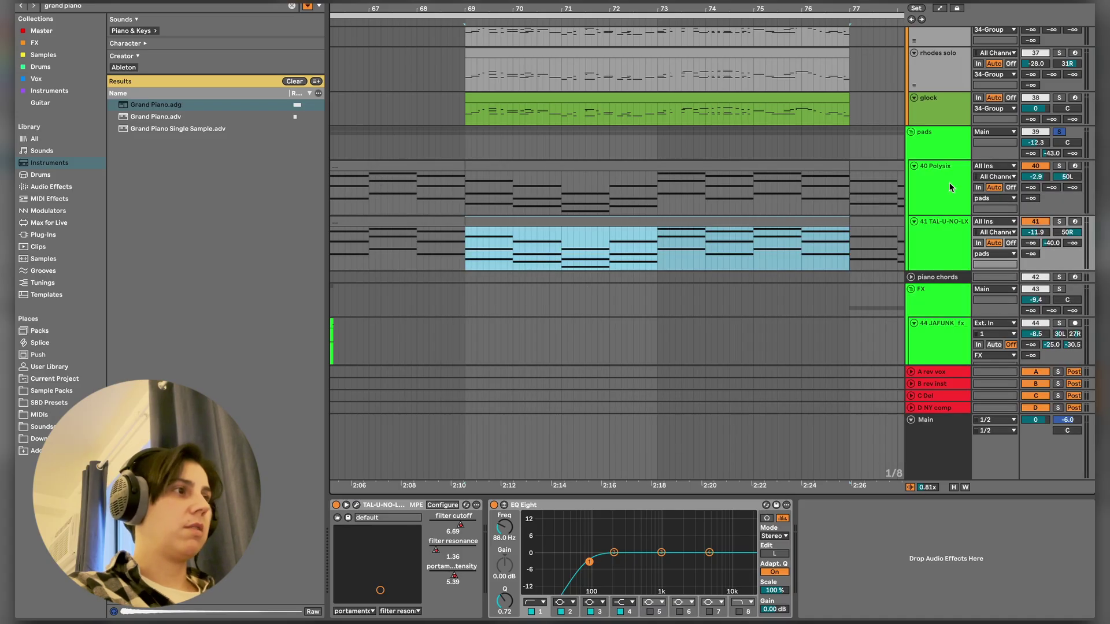
- Select track 51 TAL U-No-LX and view its STR Spartacus VII FMR synth preset, closing the instrument again
{"action": "key", "text": "a"}
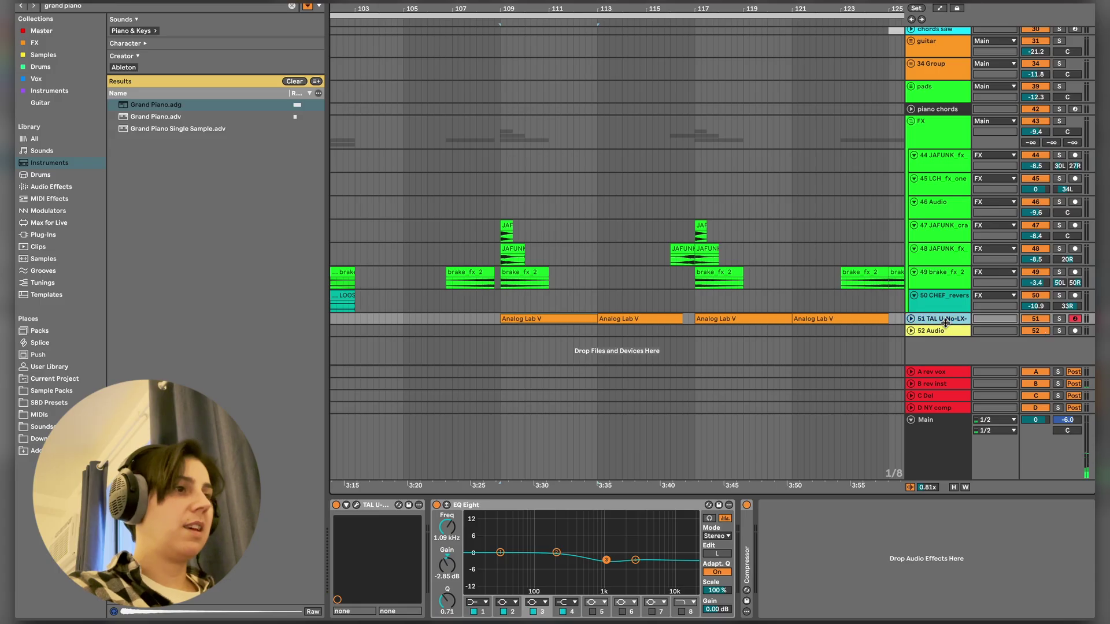
{"action": "left_click", "coordinate": [945, 323]}
{"action": "left_click", "coordinate": [356, 505]}
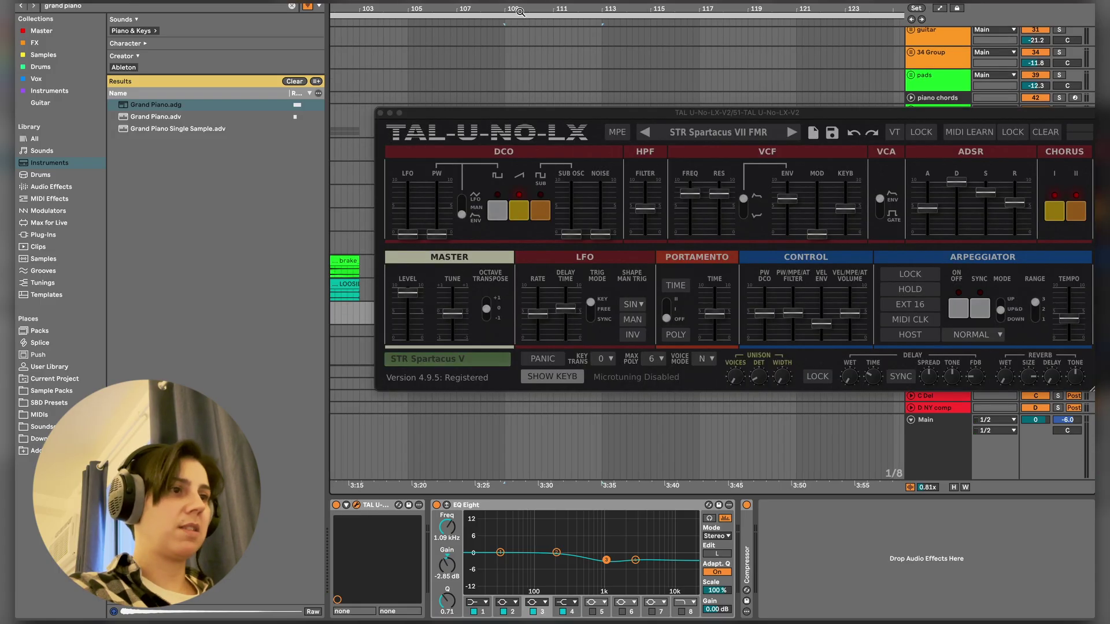
{"action": "left_click", "coordinate": [380, 113]}
- Play track 51 TAL U-No-LX soloed from bar 109, and unsolo it to hear it in the full mix
{"action": "scroll", "coordinate": [381, 117], "scroll_direction": "up", "scroll_amount": 2}
{"action": "left_click", "coordinate": [1060, 347]}
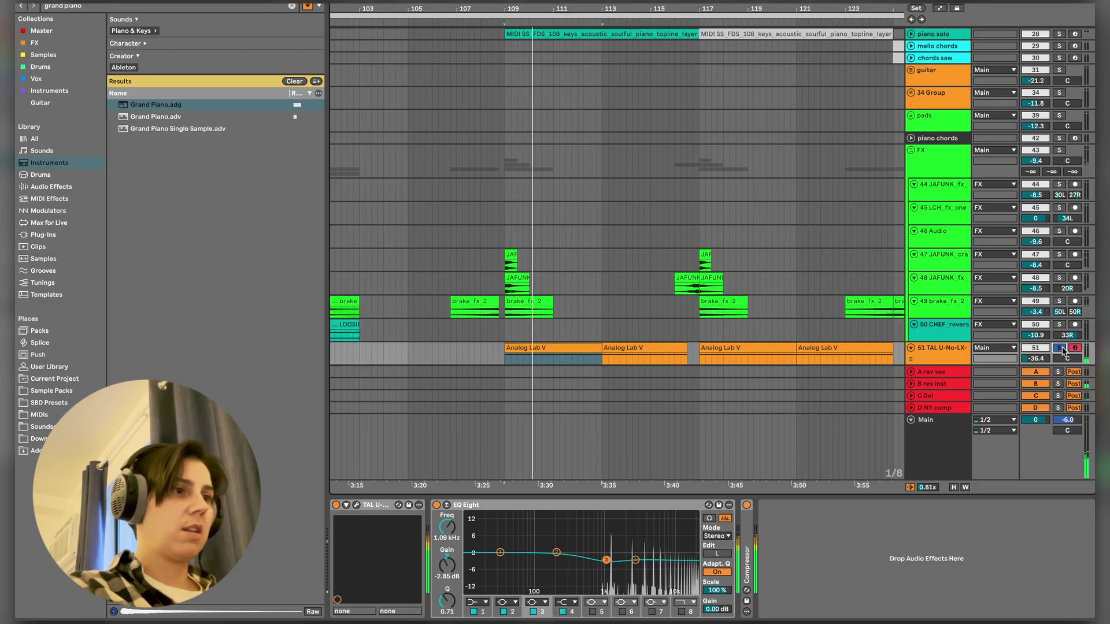
{"action": "left_click", "coordinate": [1060, 347]}
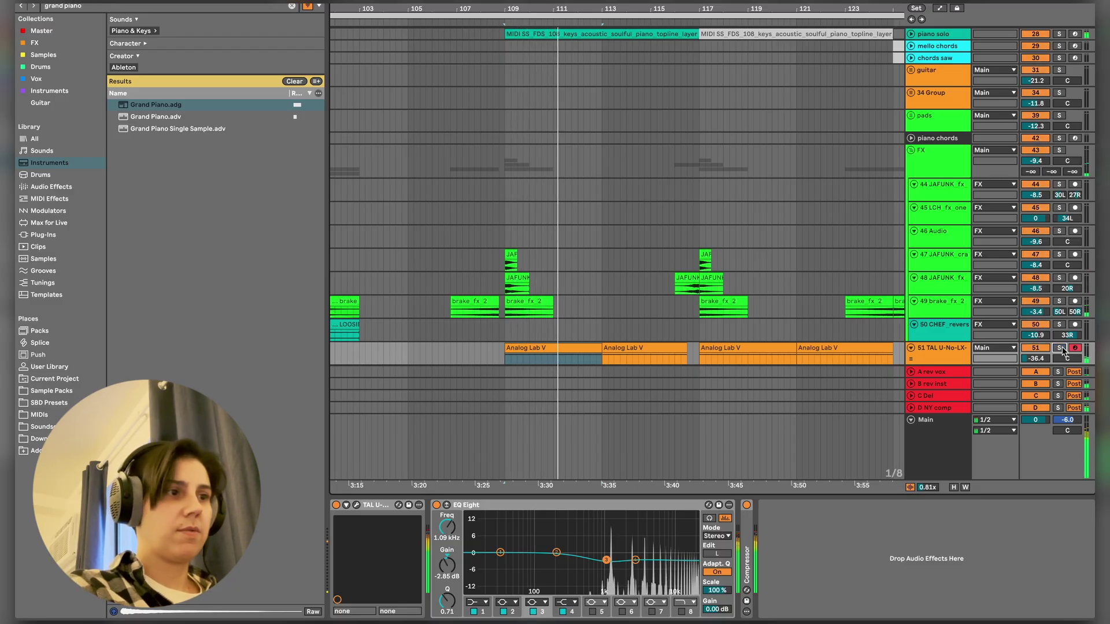
- Select the FX group and fold its tracks
{"action": "scroll", "coordinate": [800, 251], "scroll_direction": "up", "scroll_amount": 5}
{"action": "left_click", "coordinate": [932, 260]}
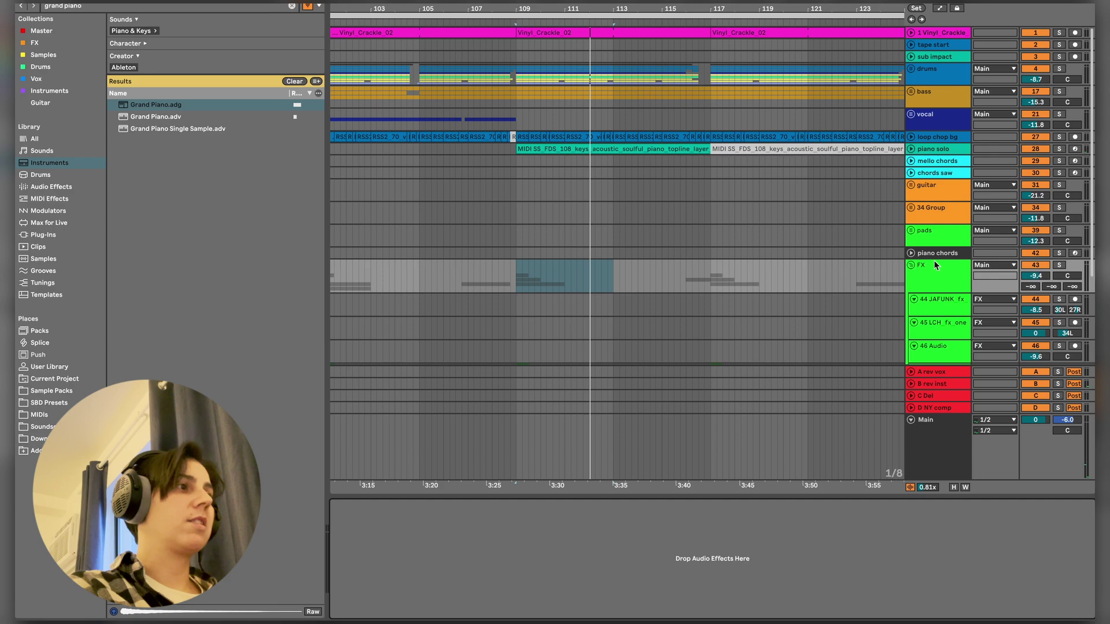
{"action": "left_click", "coordinate": [911, 266]}
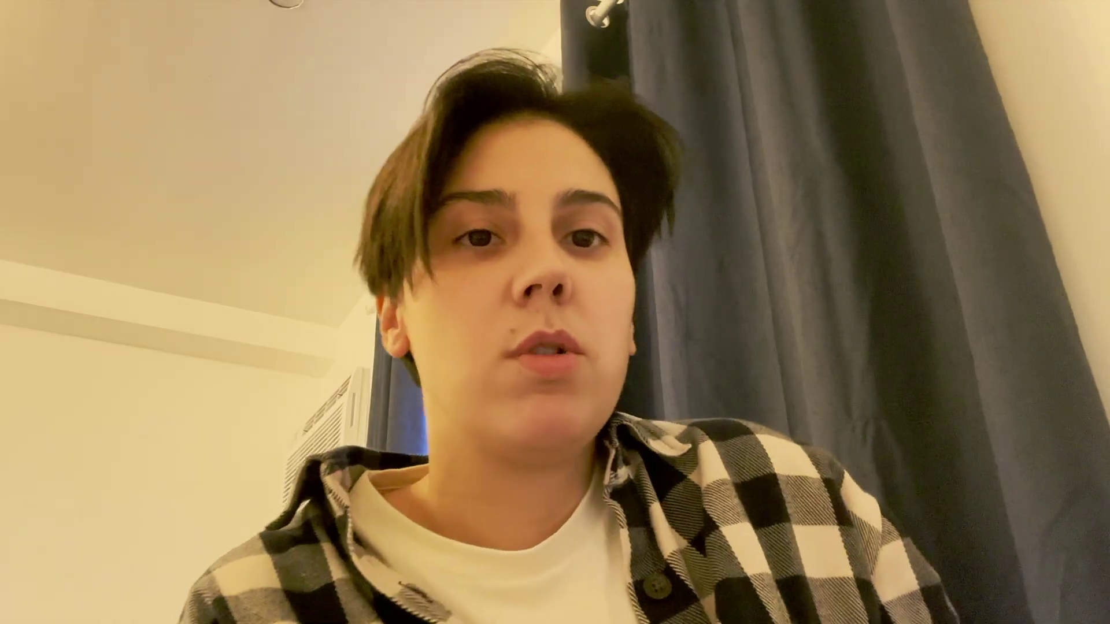